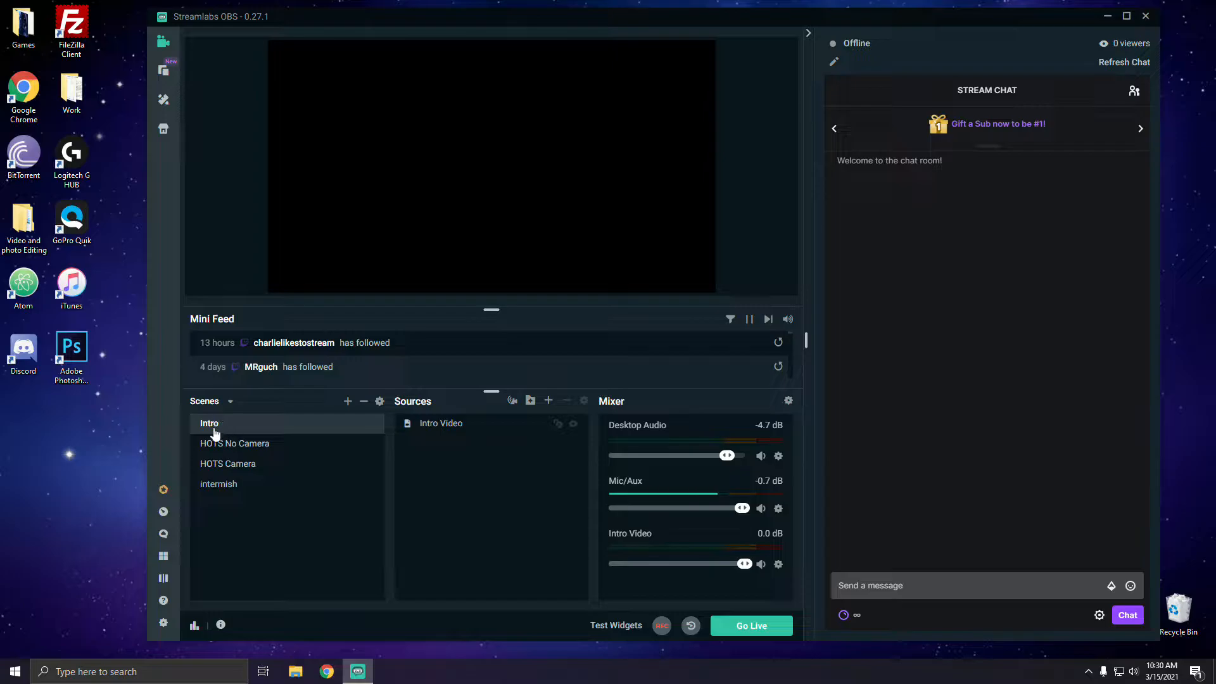
Add a Media Source to the Intro scene as a new source instead of reusing the existing one.
left_click(548, 400)
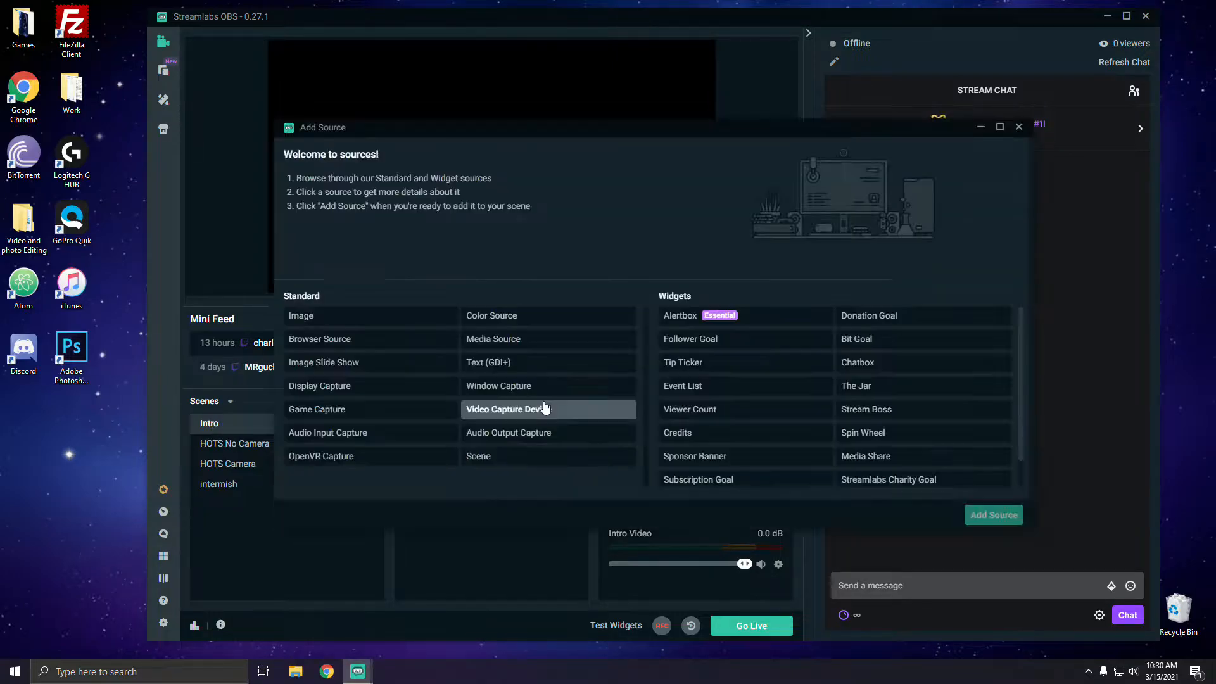
left_click(496, 350)
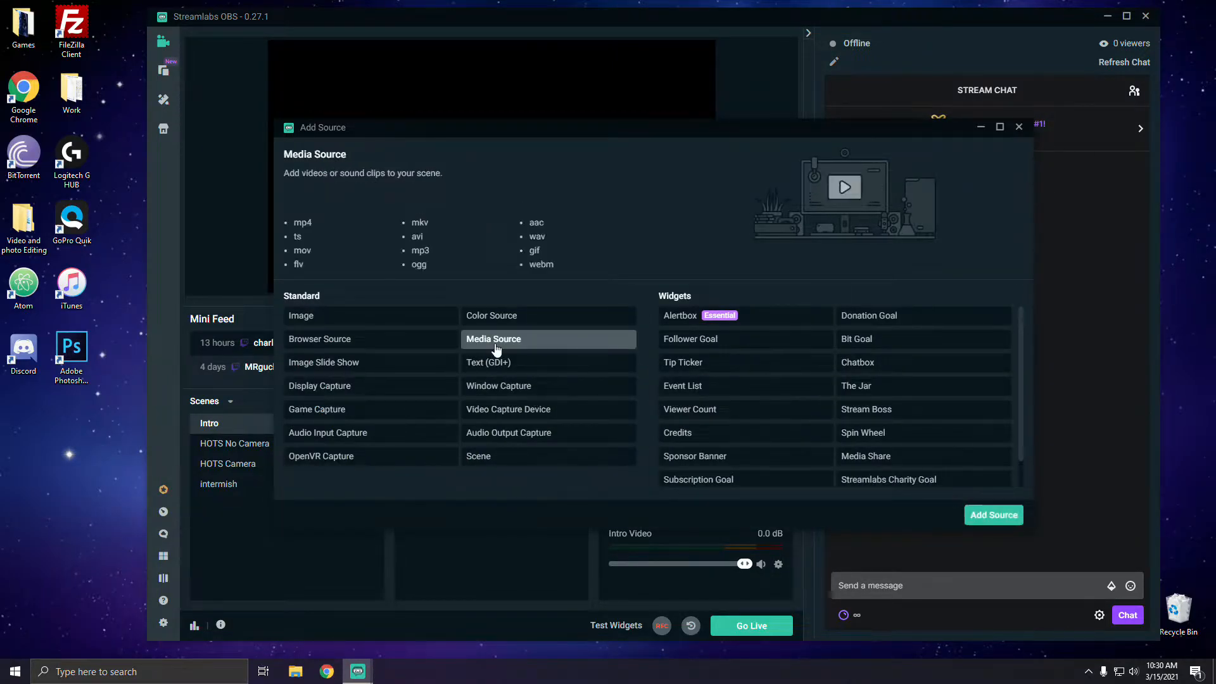
left_click(991, 512)
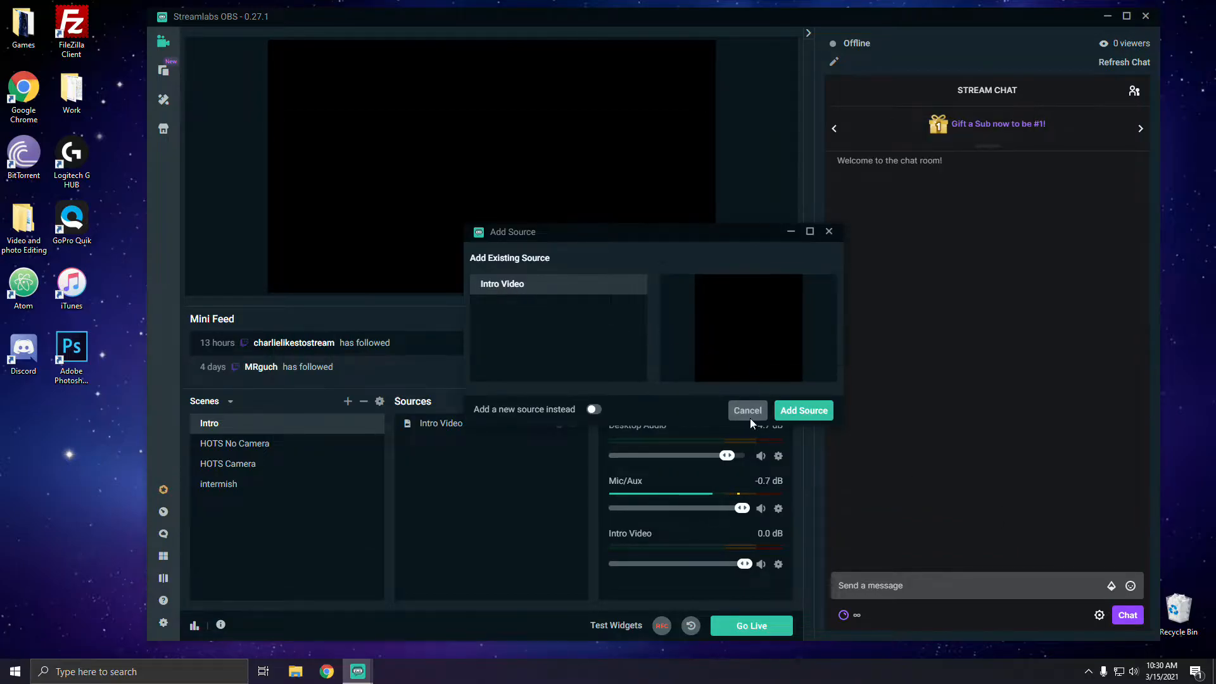
left_click(593, 409)
left_click(818, 412)
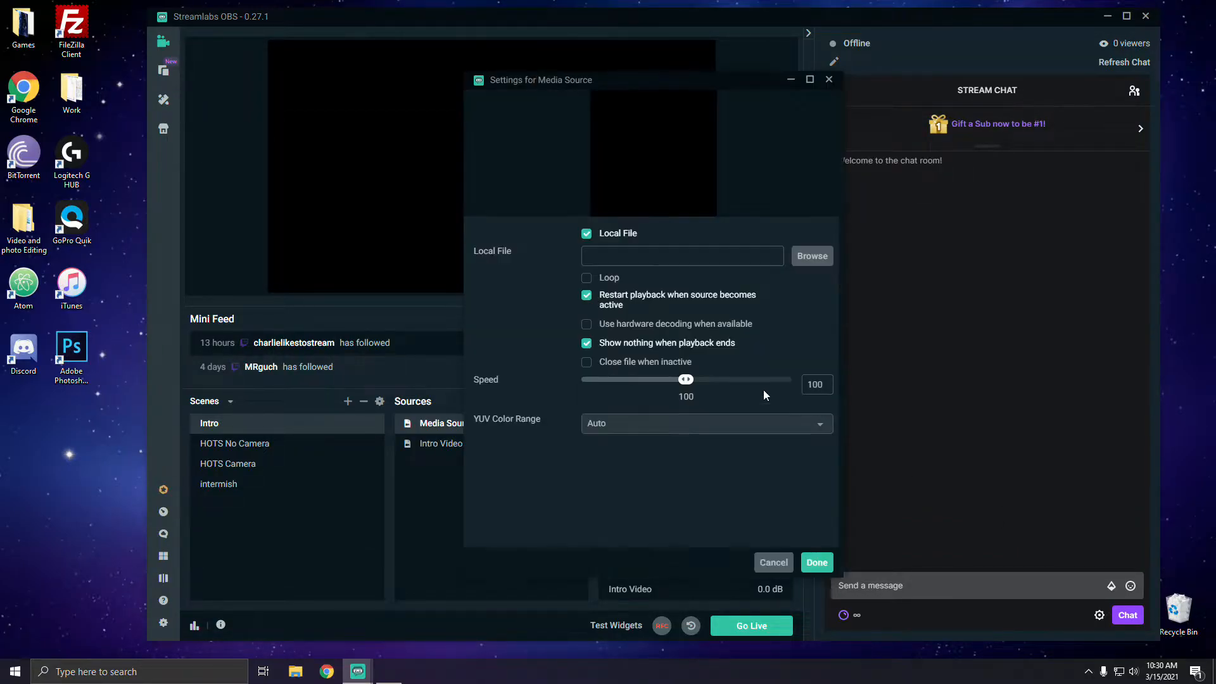
Choose a video from the Saved Pictures folder as the new Media Source's local file and accept the source settings.
left_click(811, 256)
left_click(314, 221)
left_click(668, 426)
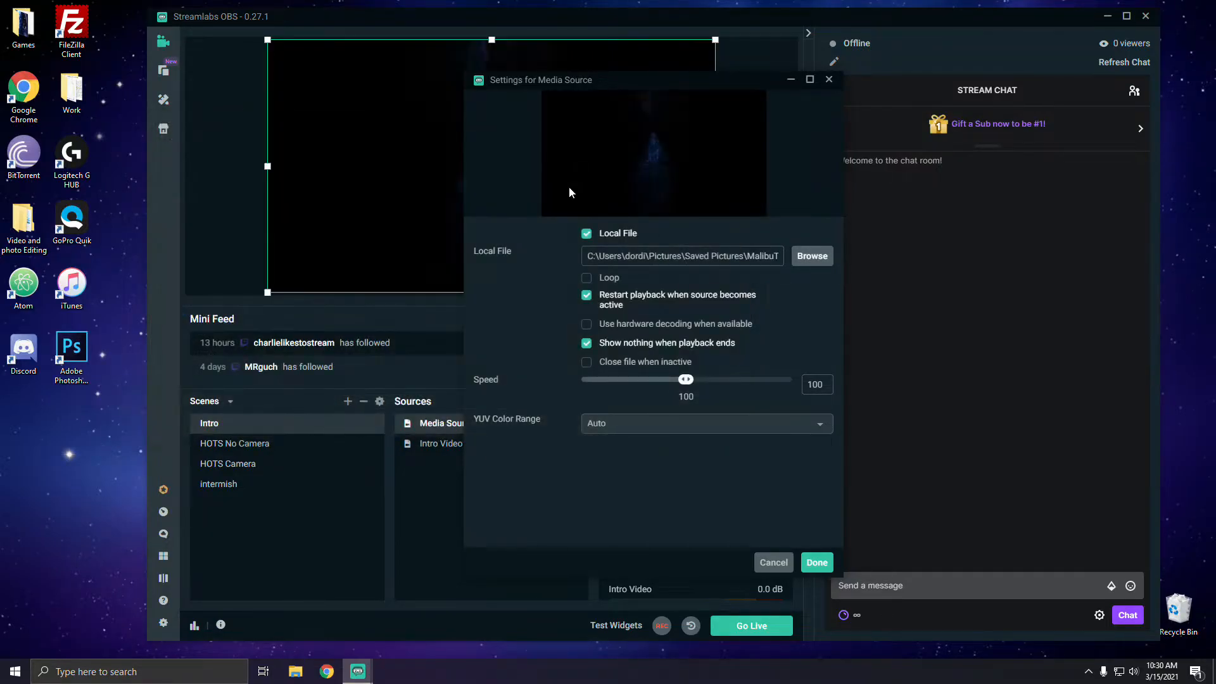
left_click(815, 562)
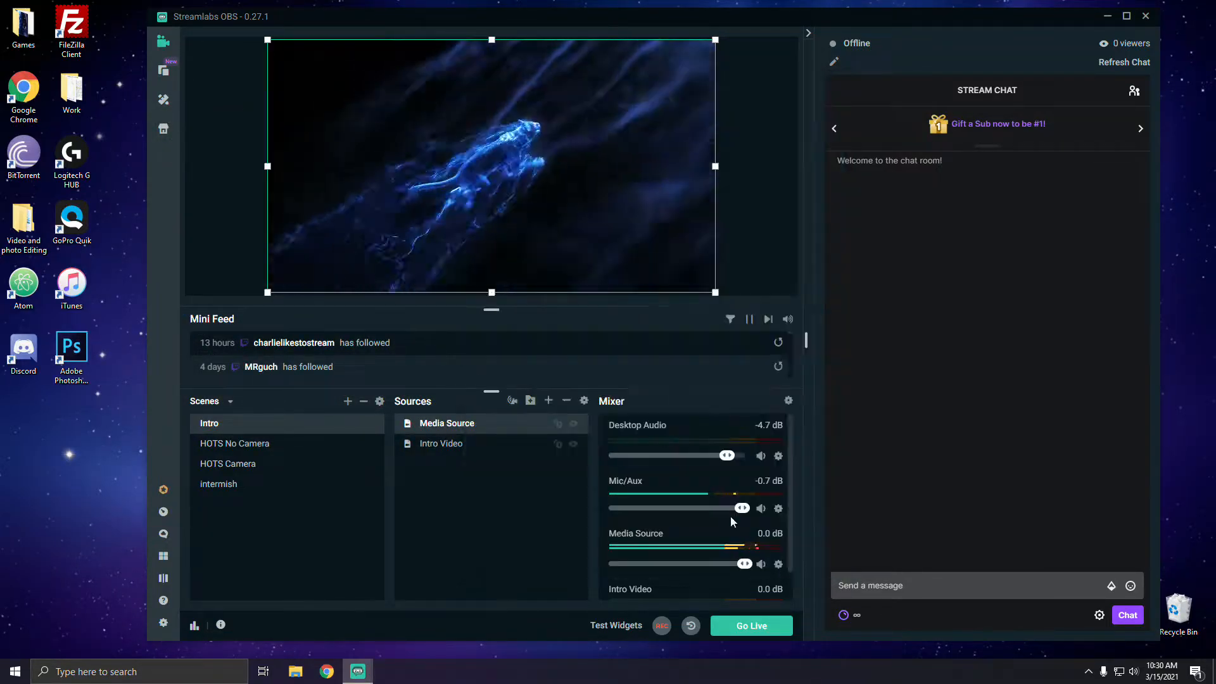
Remove the newly added Media Source from the Intro scene, keeping the Intro Video source.
right_click(473, 423)
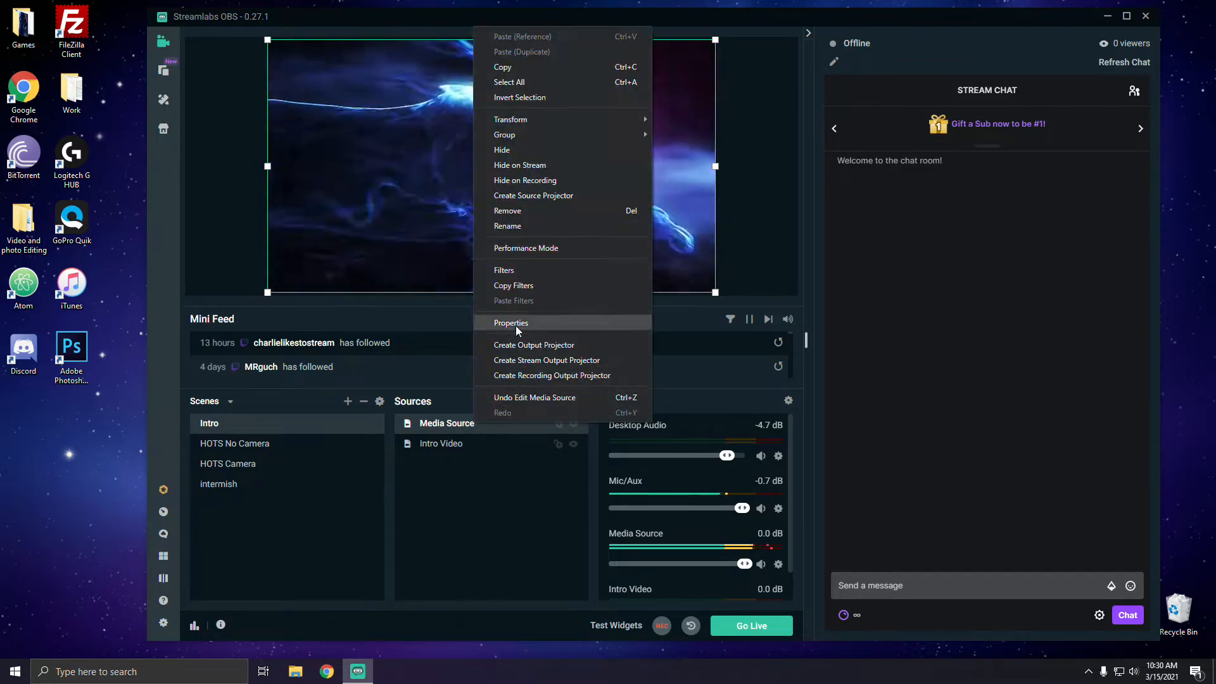
left_click(508, 210)
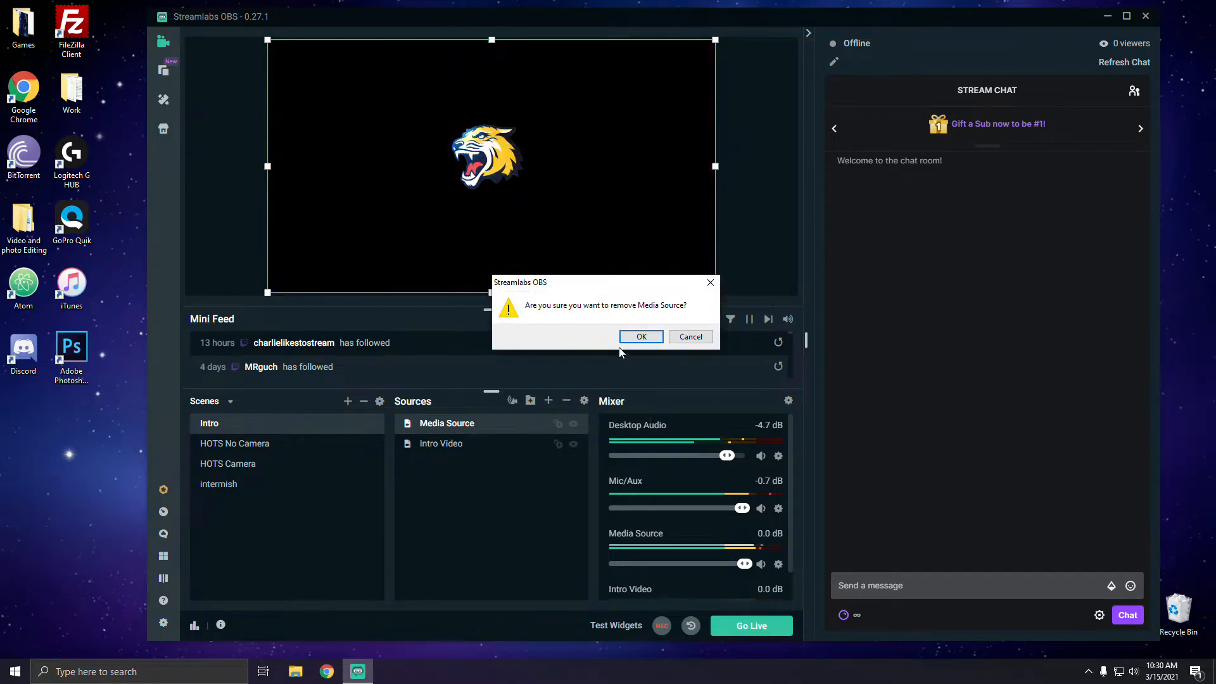
left_click(629, 340)
left_click(443, 425)
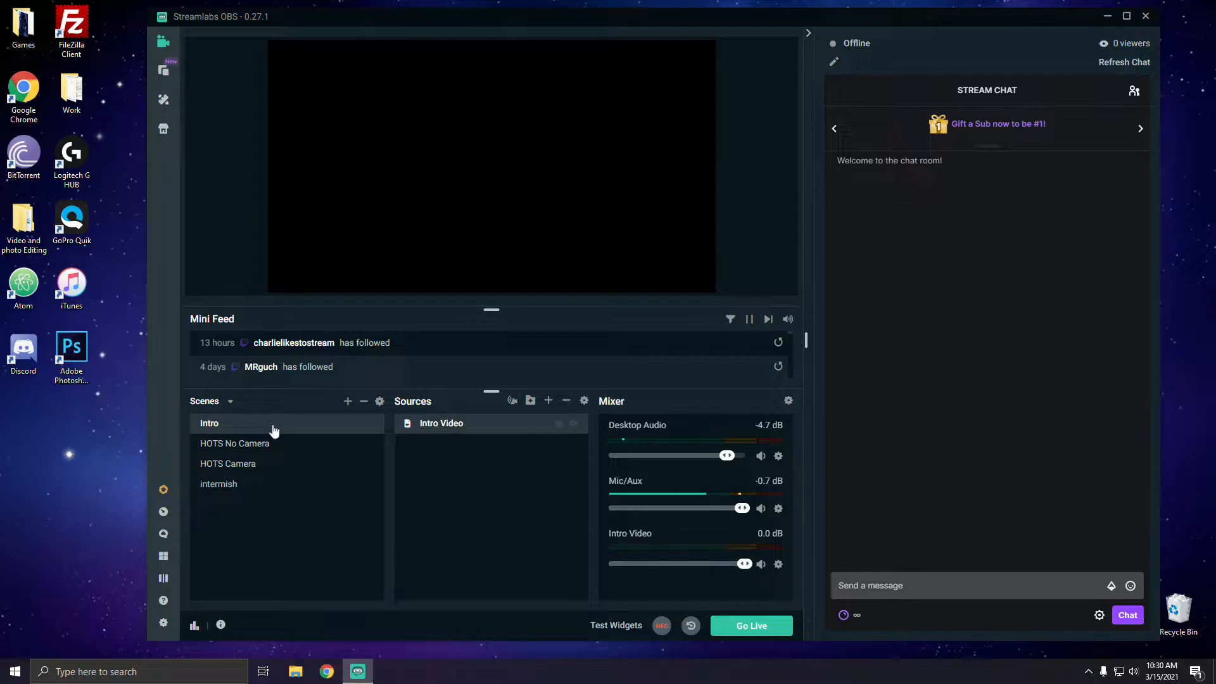
Open the hotkey settings and examine the switch-to-scene hotkey of the Intro scene.
left_click(164, 622)
left_click(454, 244)
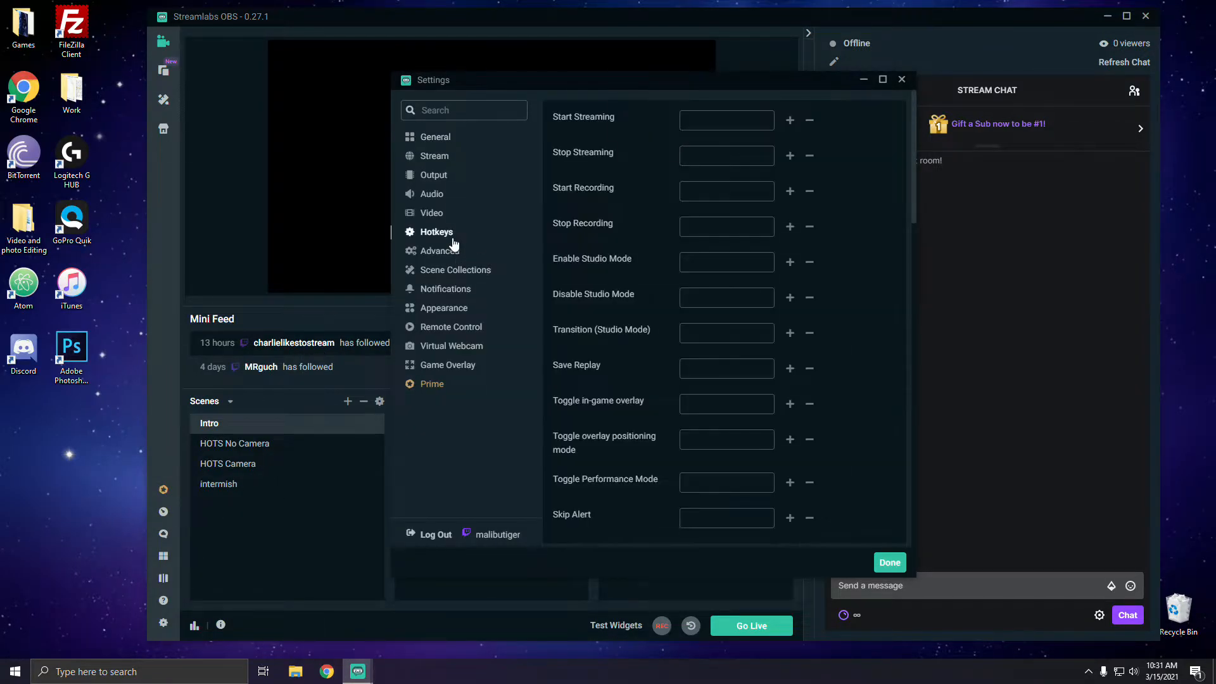
scroll(601, 273, "down", 4)
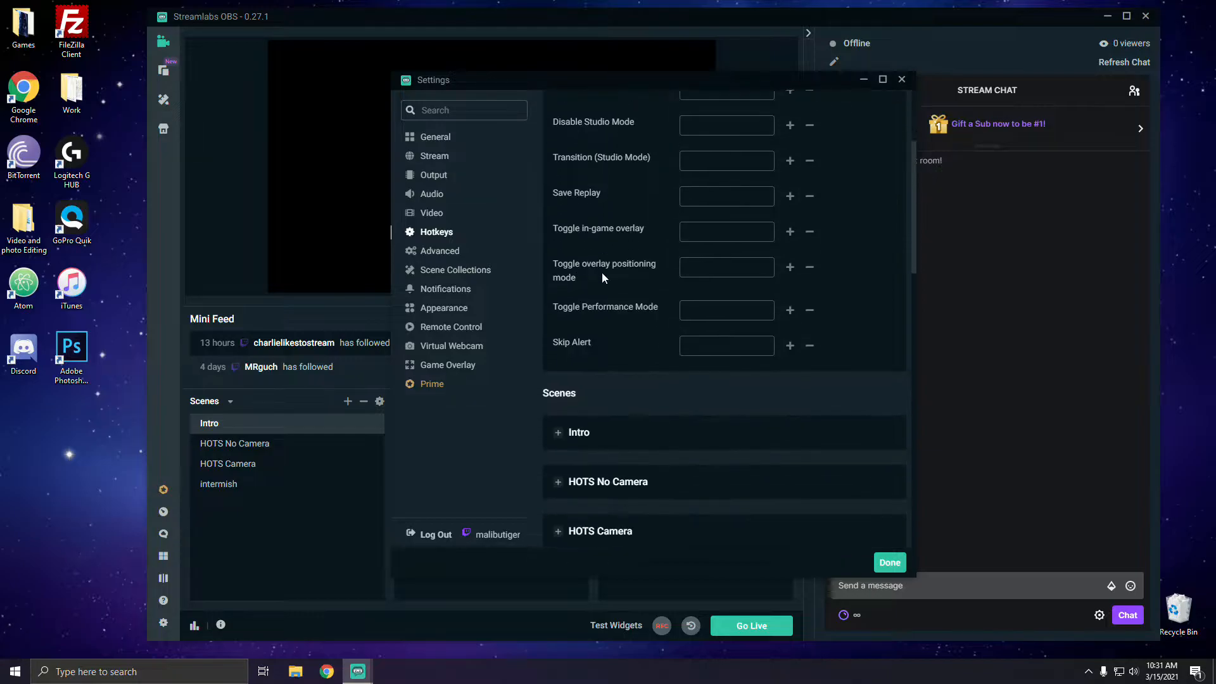
scroll(601, 357, "down", 2)
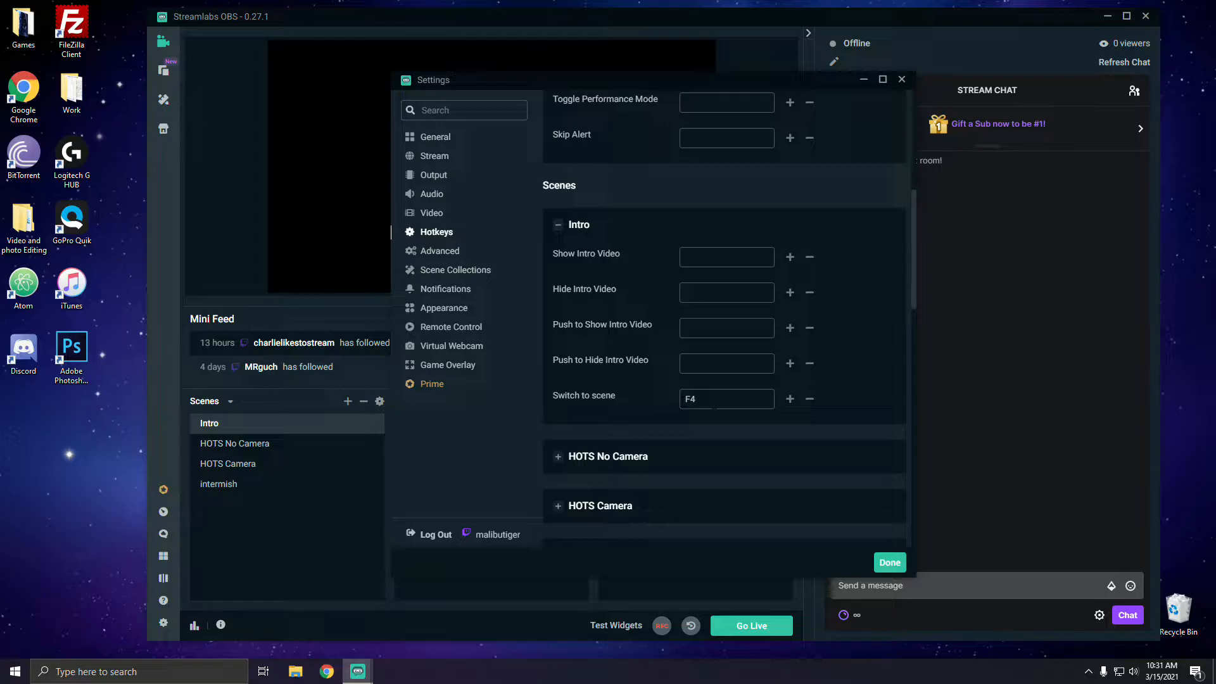
scroll(633, 367, "down", 2)
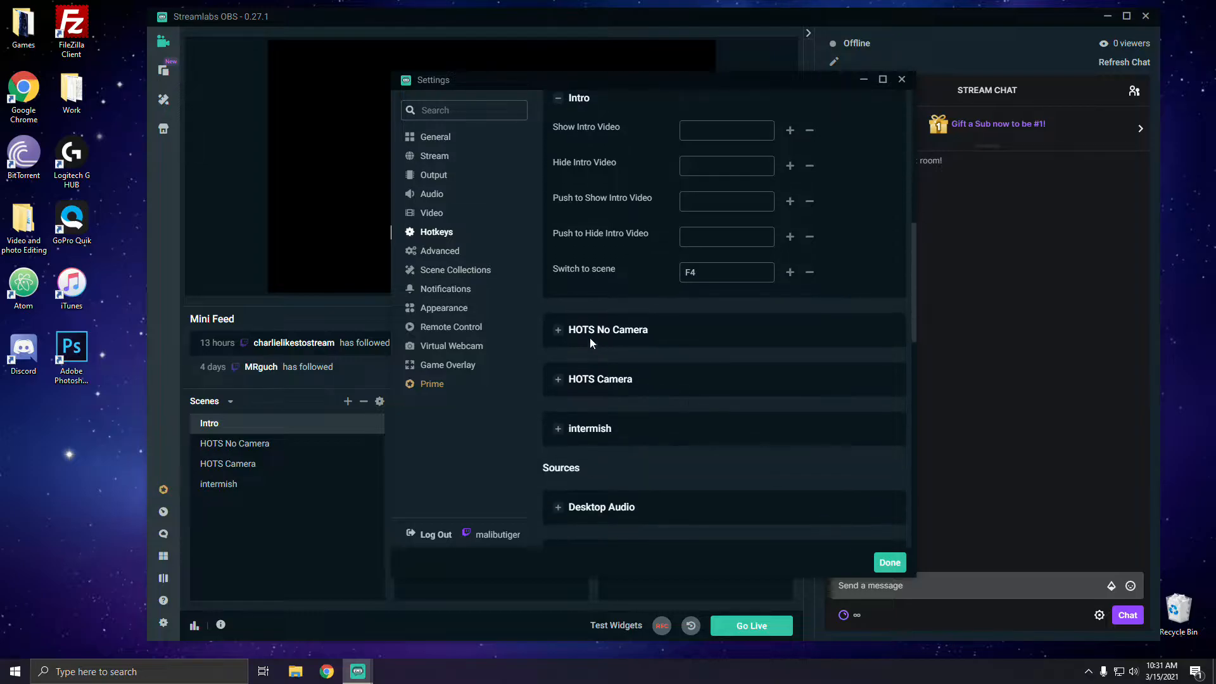
Examine the switch-to-scene hotkeys of the HOTS No Camera, HOTS Camera and intermish scenes, and close the settings.
left_click(594, 341)
scroll(613, 382, "down", 8)
scroll(613, 381, "down", 11)
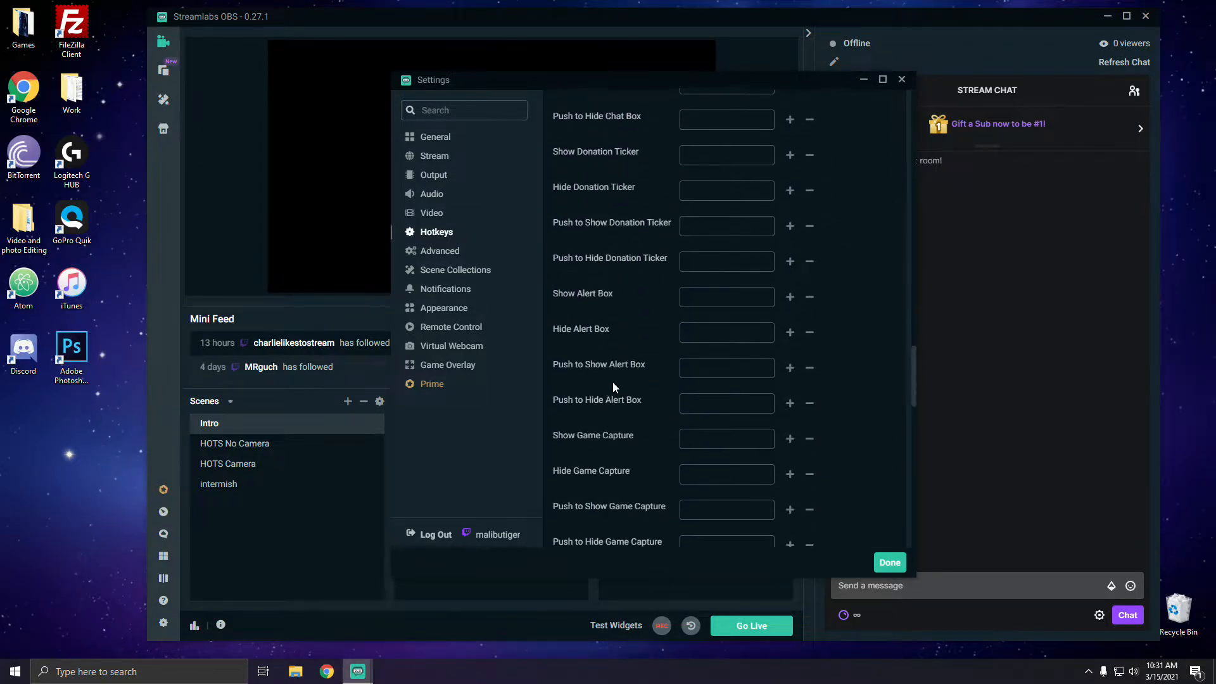
scroll(613, 382, "up", 3)
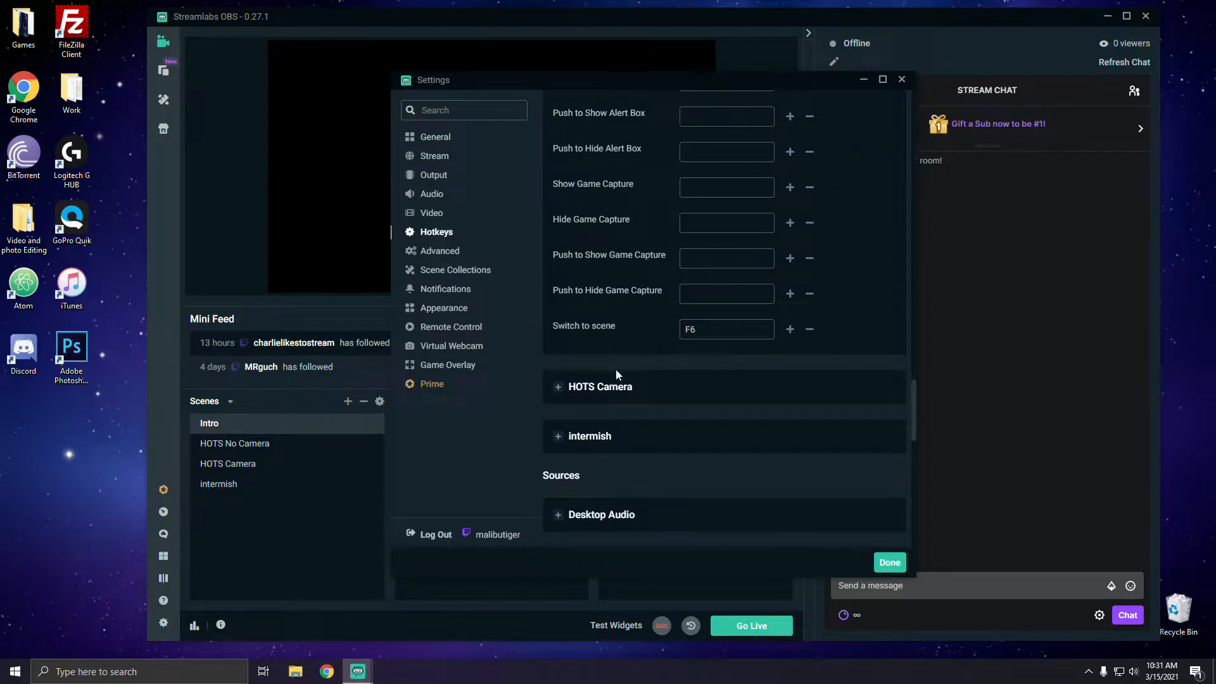
left_click(616, 375)
scroll(612, 382, "down", 10)
scroll(610, 381, "down", 12)
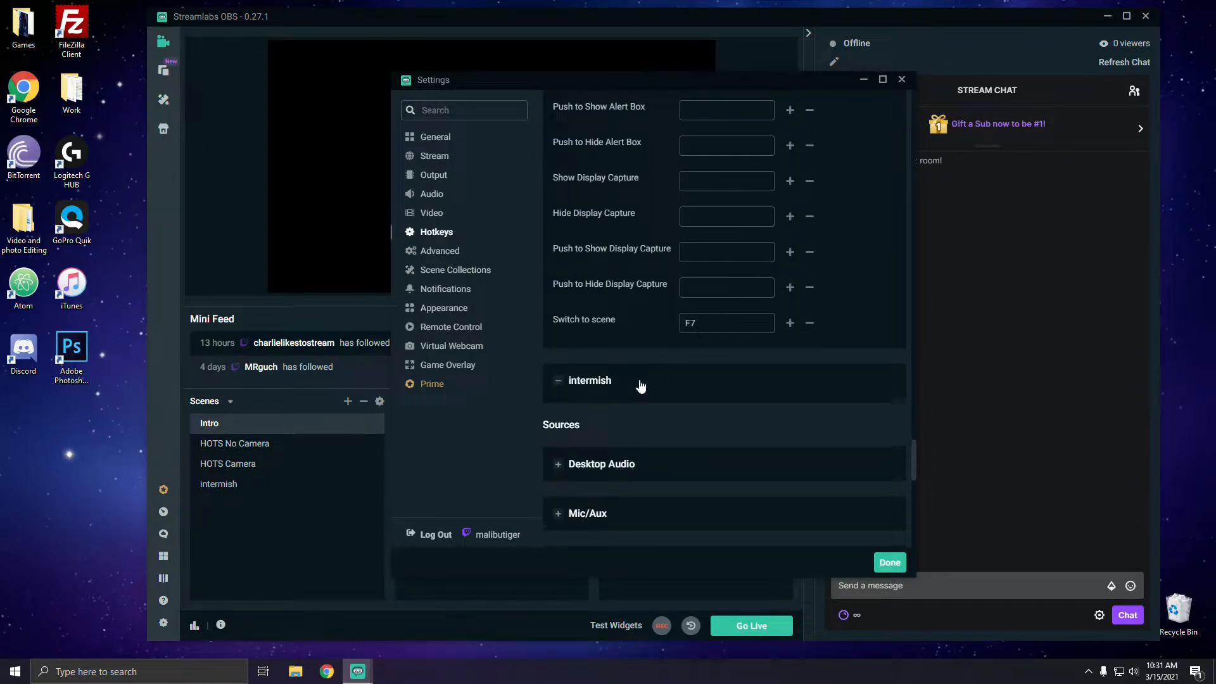
left_click(640, 384)
scroll(640, 380, "down", 10)
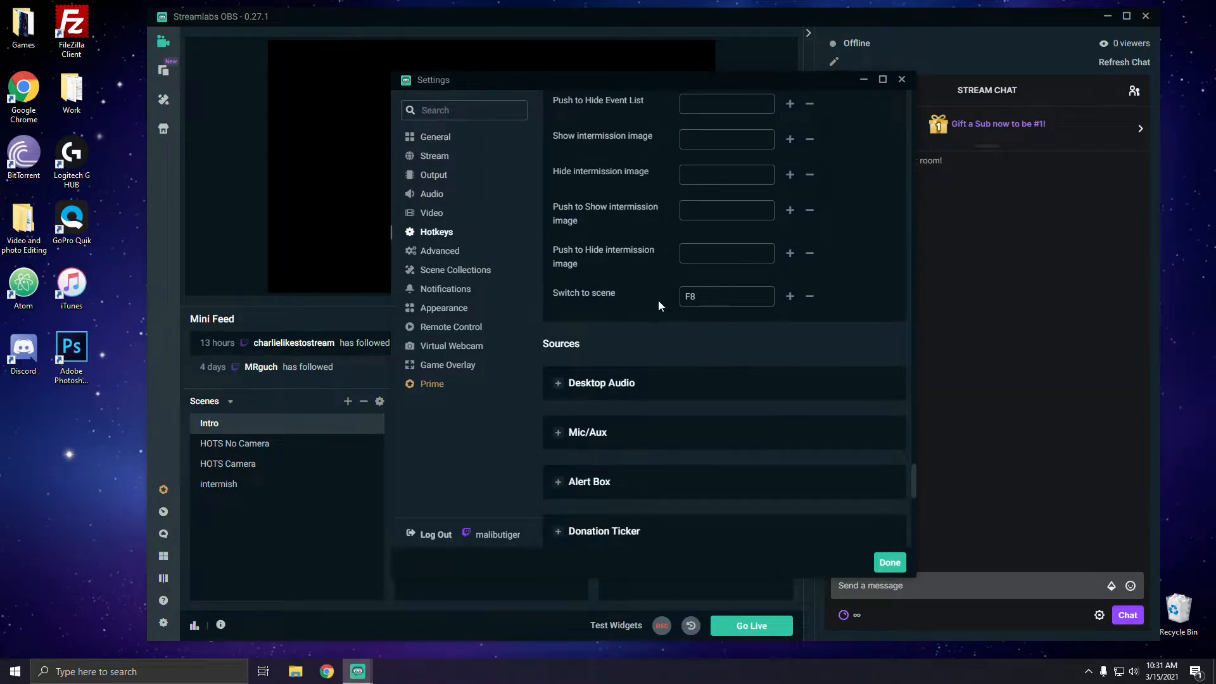
left_click(888, 563)
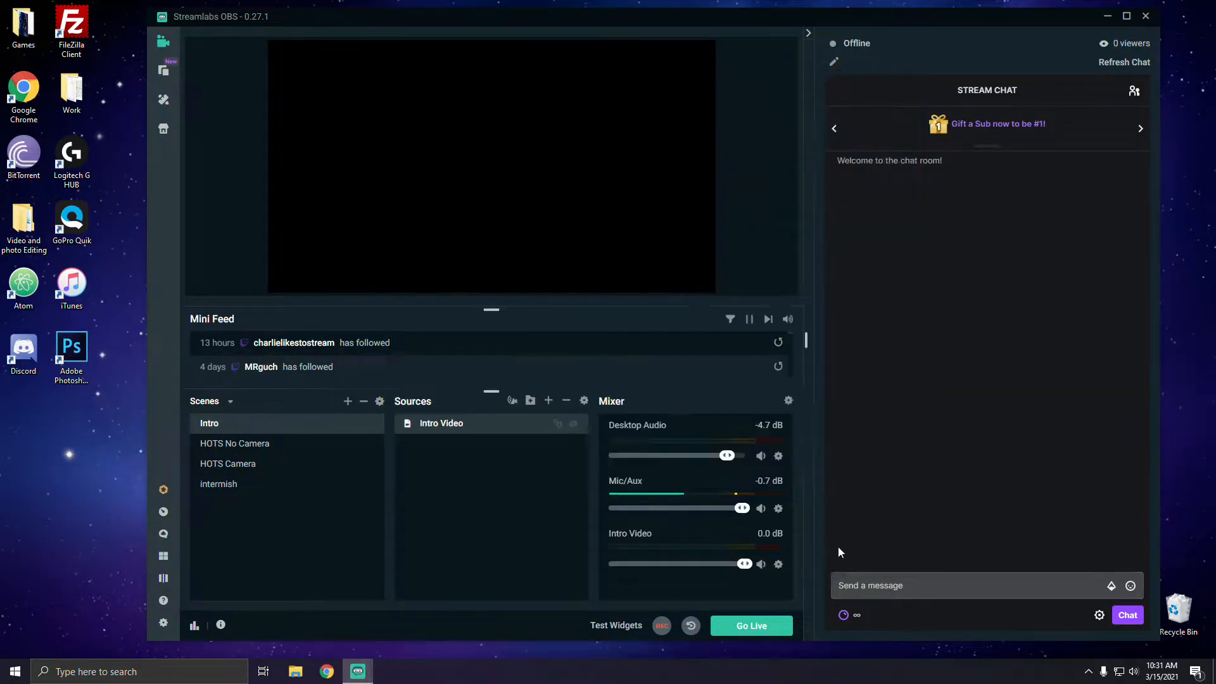
Make Intro the active scene and turn on looping for its Intro Video source.
left_click(295, 447)
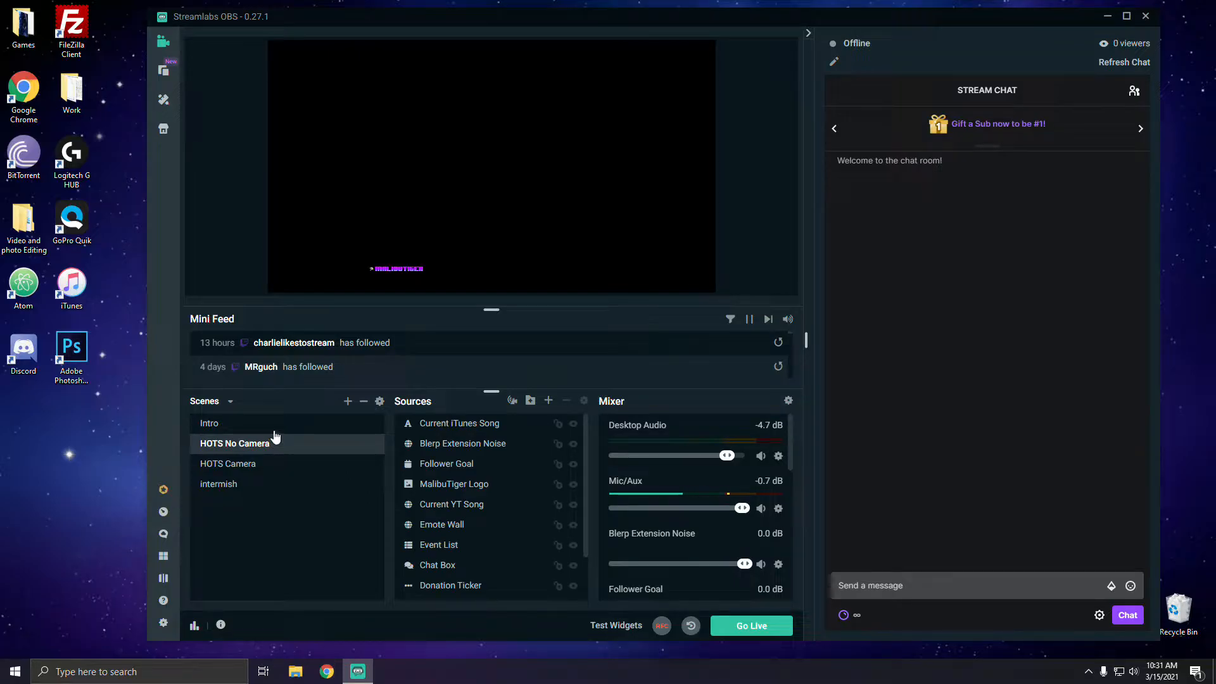
left_click(274, 431)
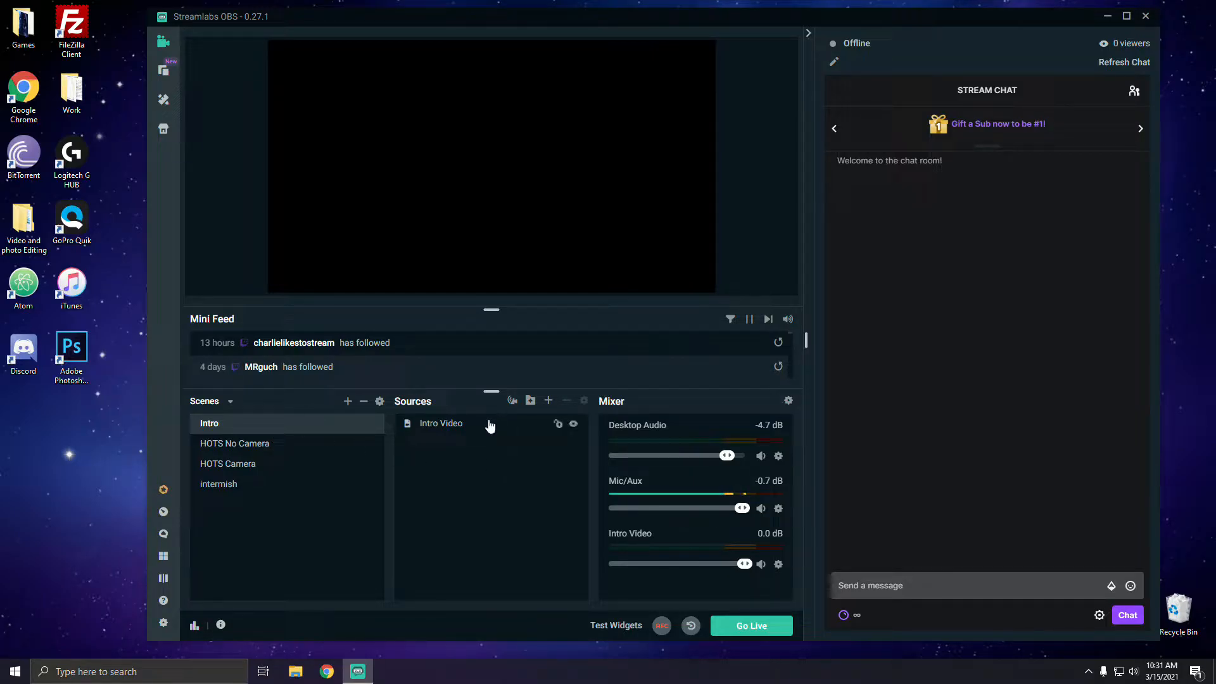
double_click(489, 426)
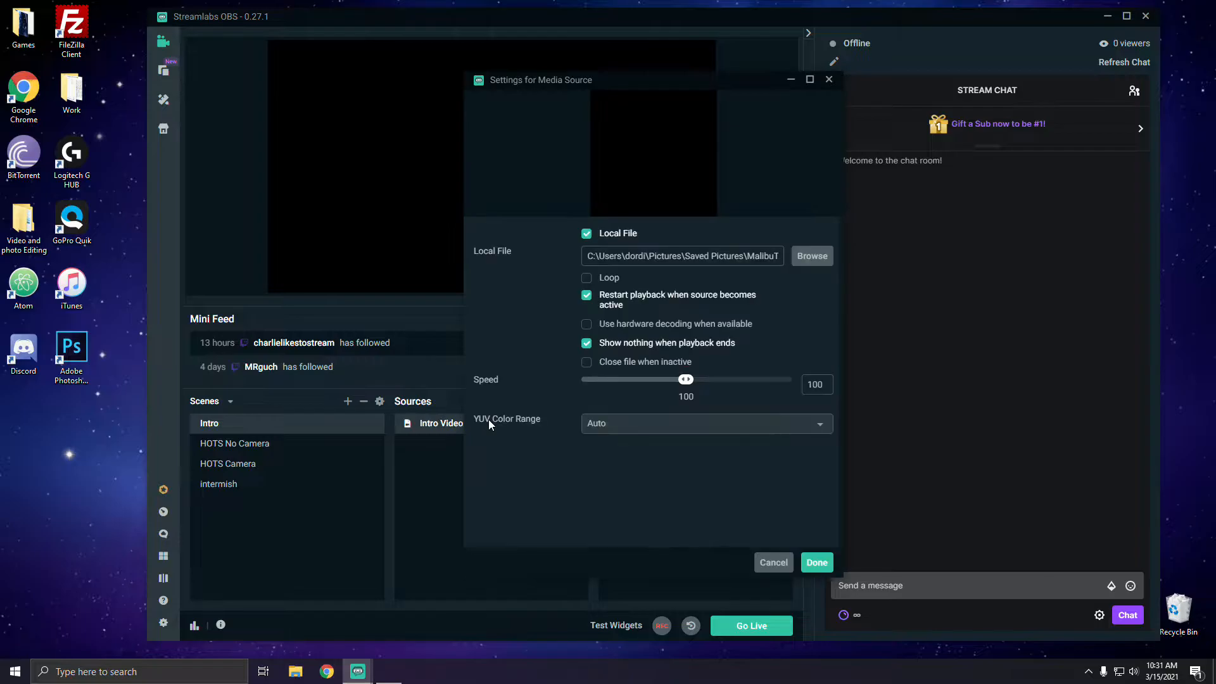
left_click(588, 279)
left_click(816, 562)
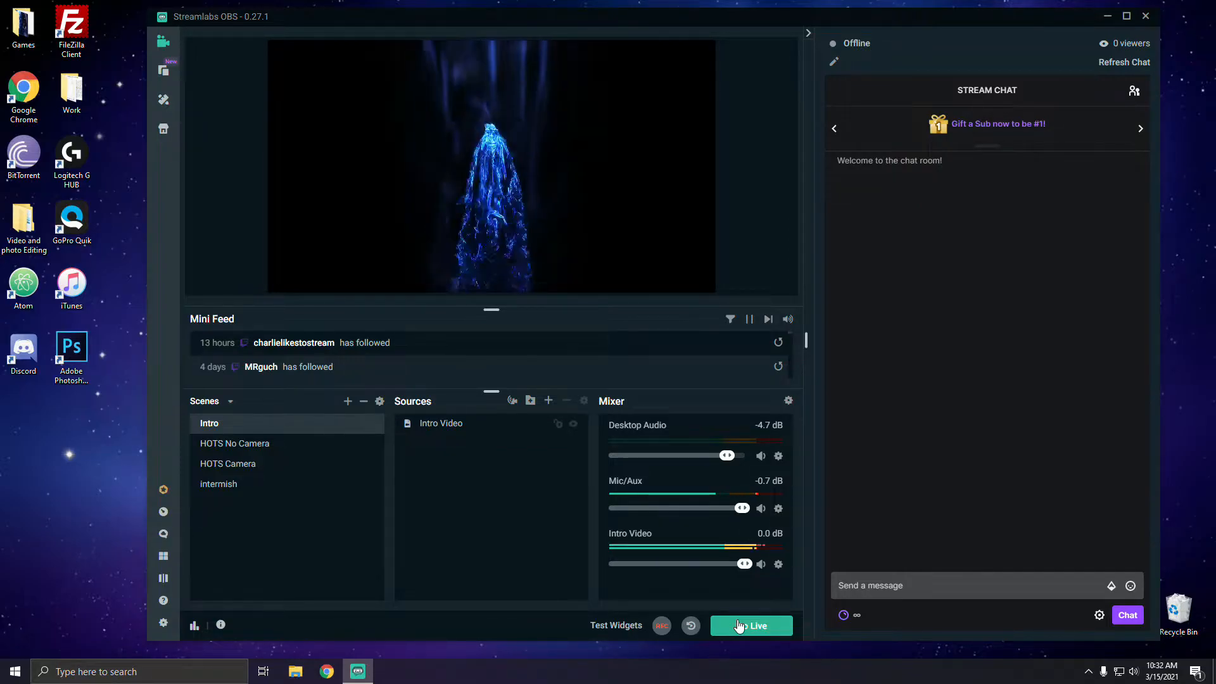
Go live on Twitch with the existing stream title and the Heroes of the Storm game setting.
left_click(753, 633)
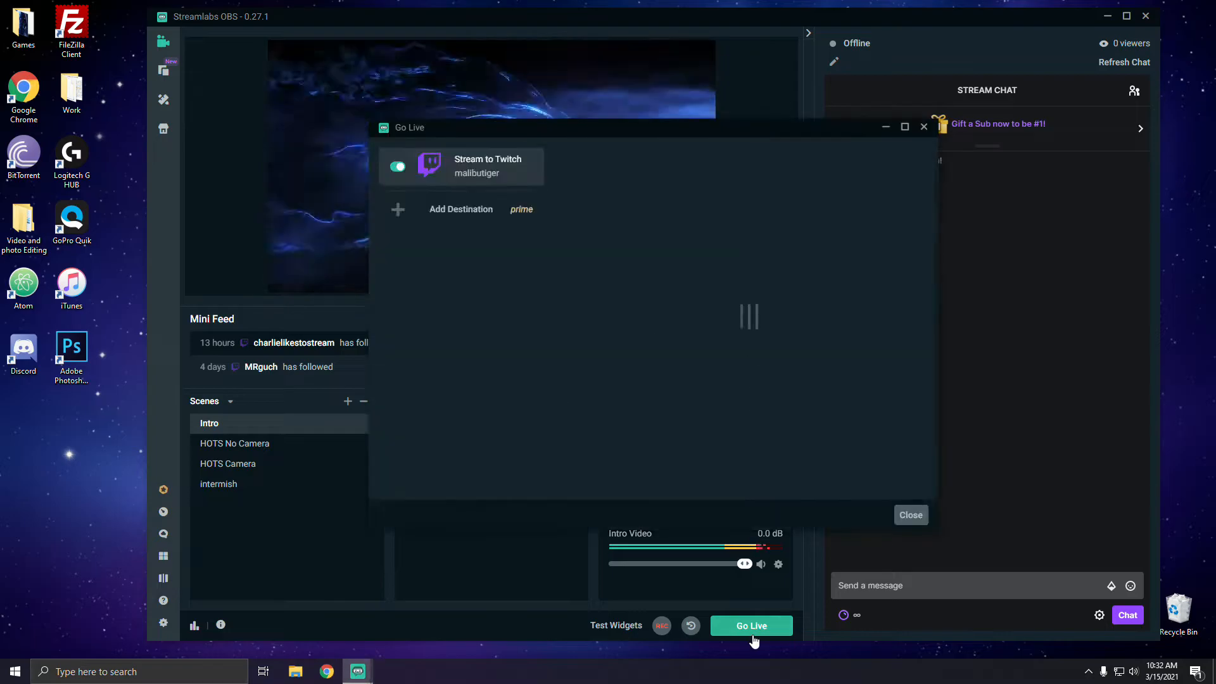
left_click_drag(656, 131, 831, 87)
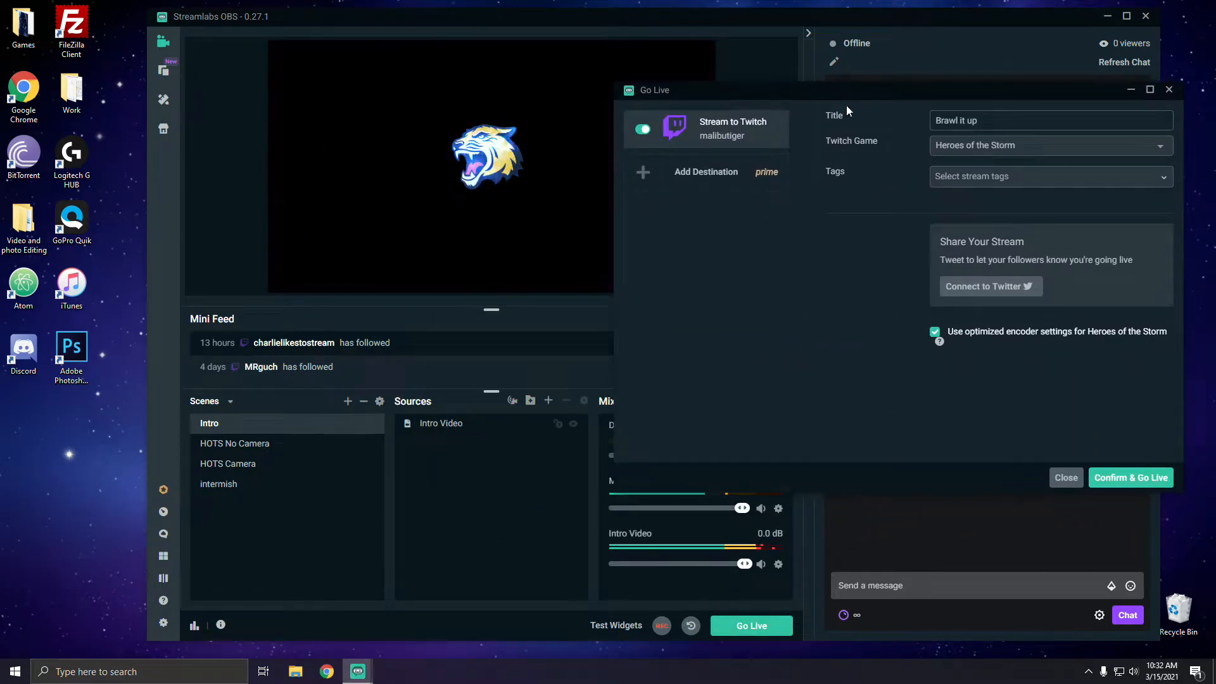
left_click(1107, 479)
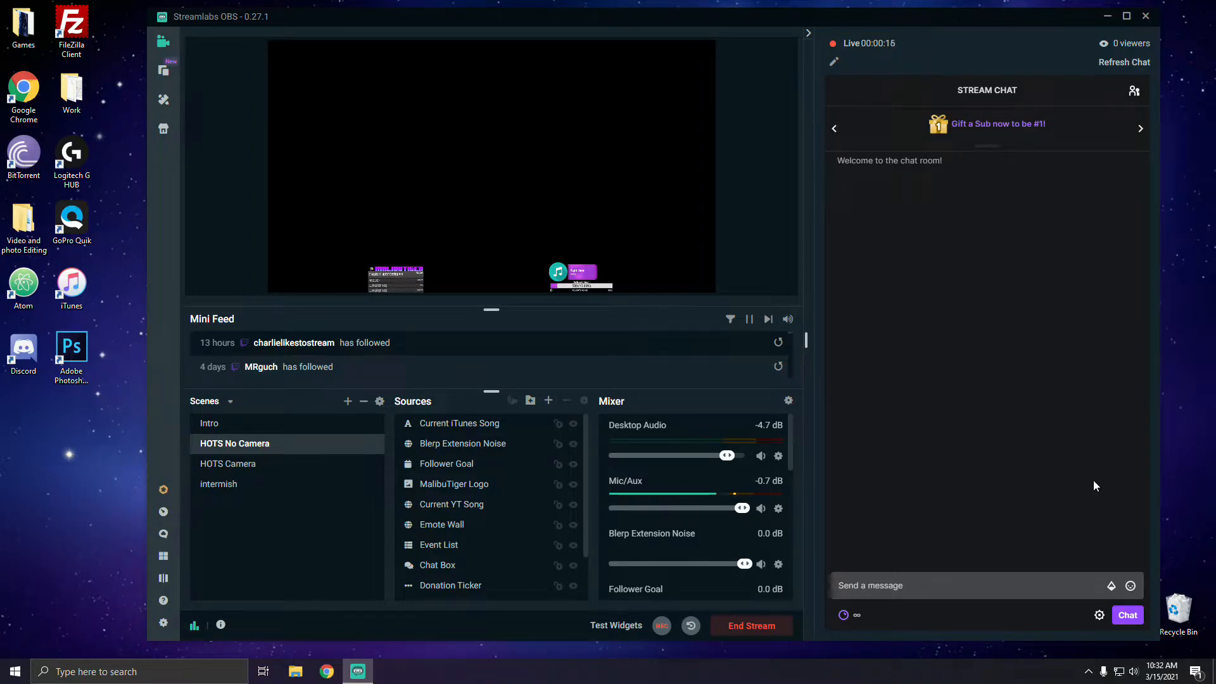
Switch to the intermish scene and duplicate it as a scene named New Intermission.
key("F4")
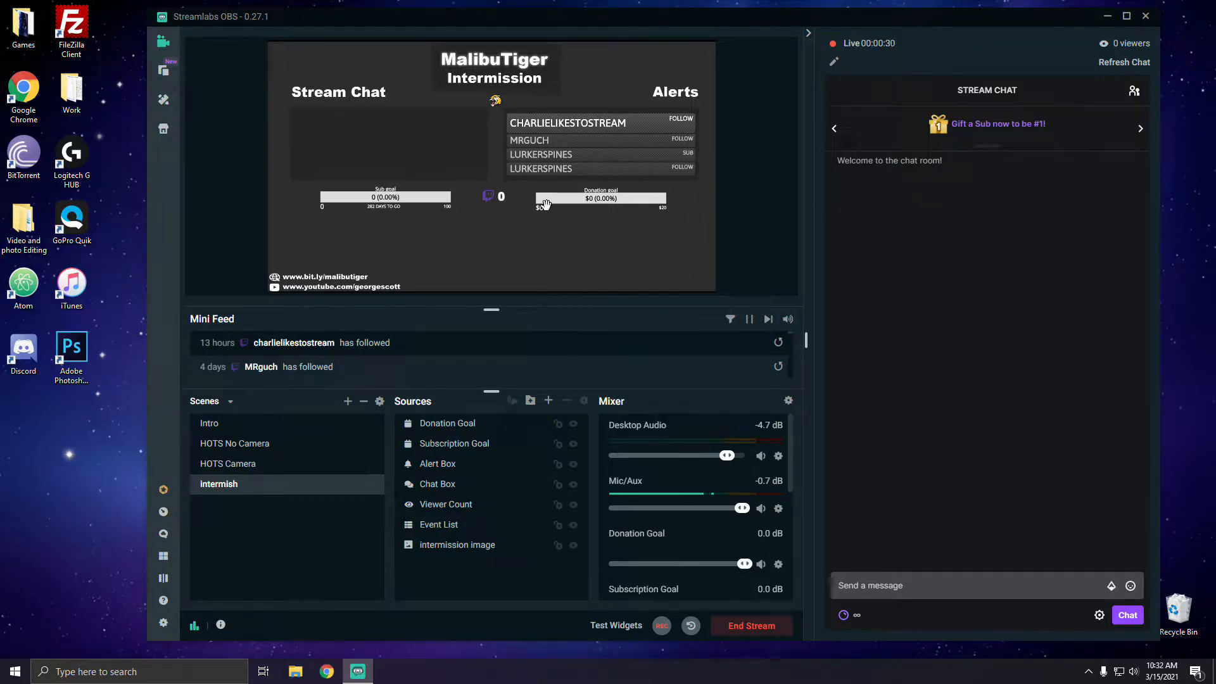
right_click(244, 494)
left_click(294, 498)
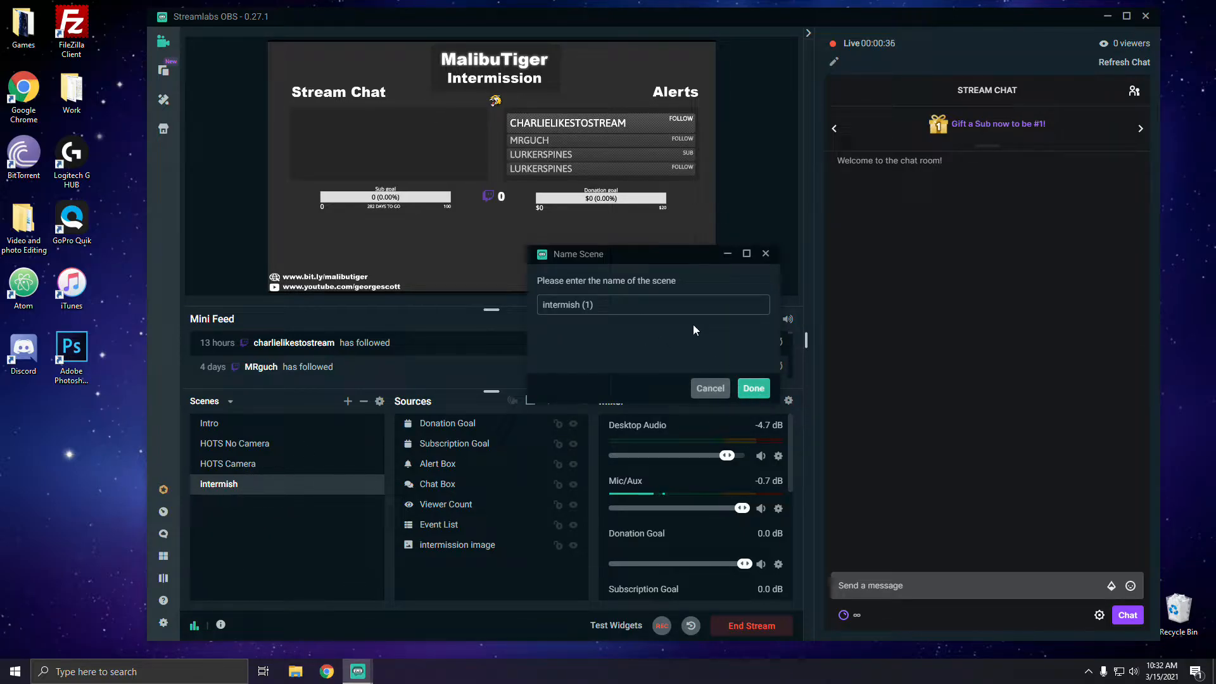
left_click_drag(597, 305, 462, 277)
type("New Intermission")
key("Return")
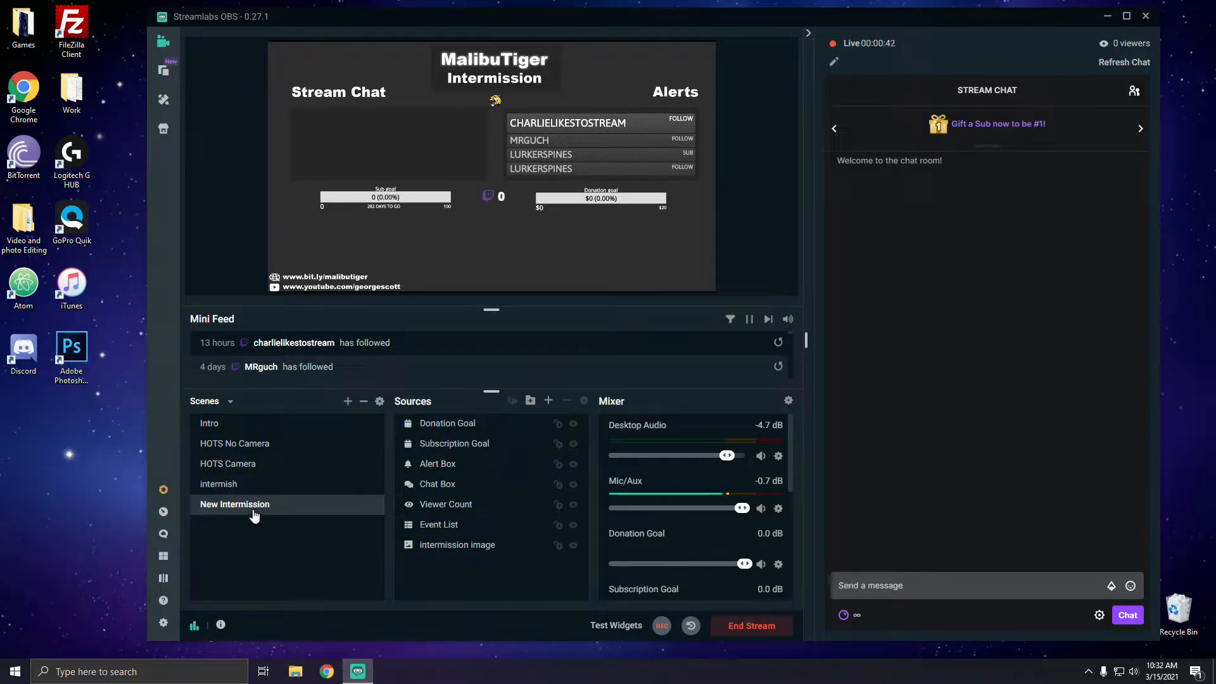
Replace the file of the intermission image source in the New Intermission scene with MalibuTiger BRB.
left_click(443, 545)
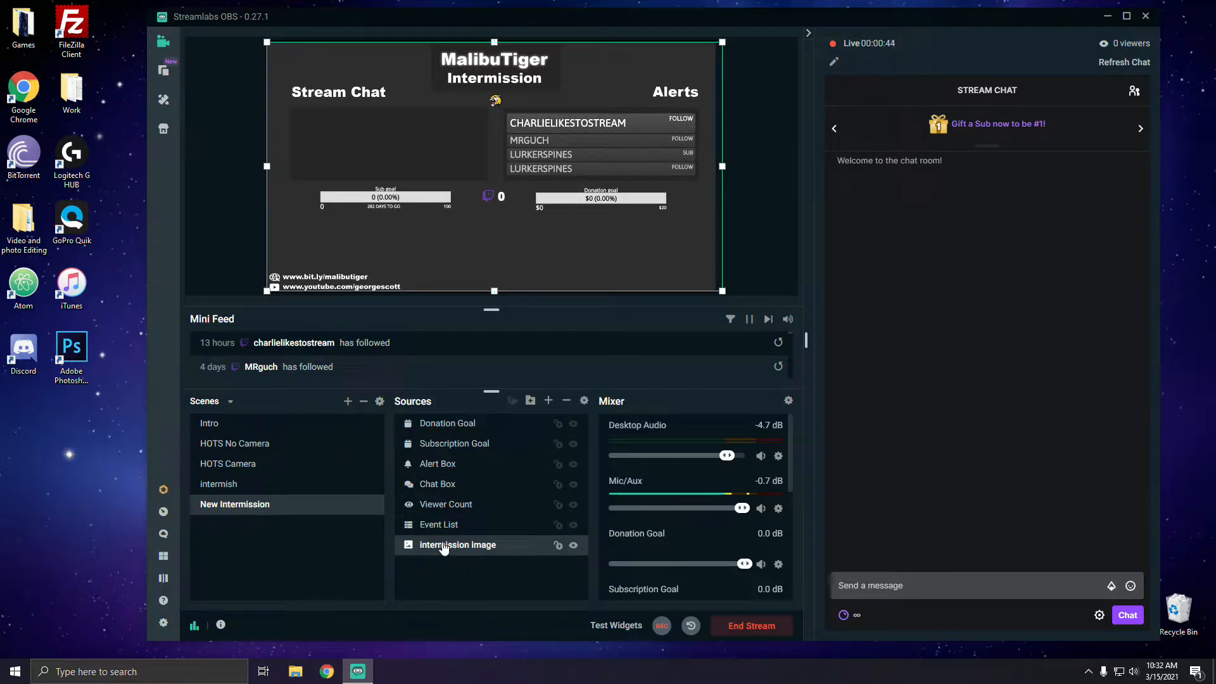
double_click(481, 541)
left_click(812, 236)
left_click(434, 215)
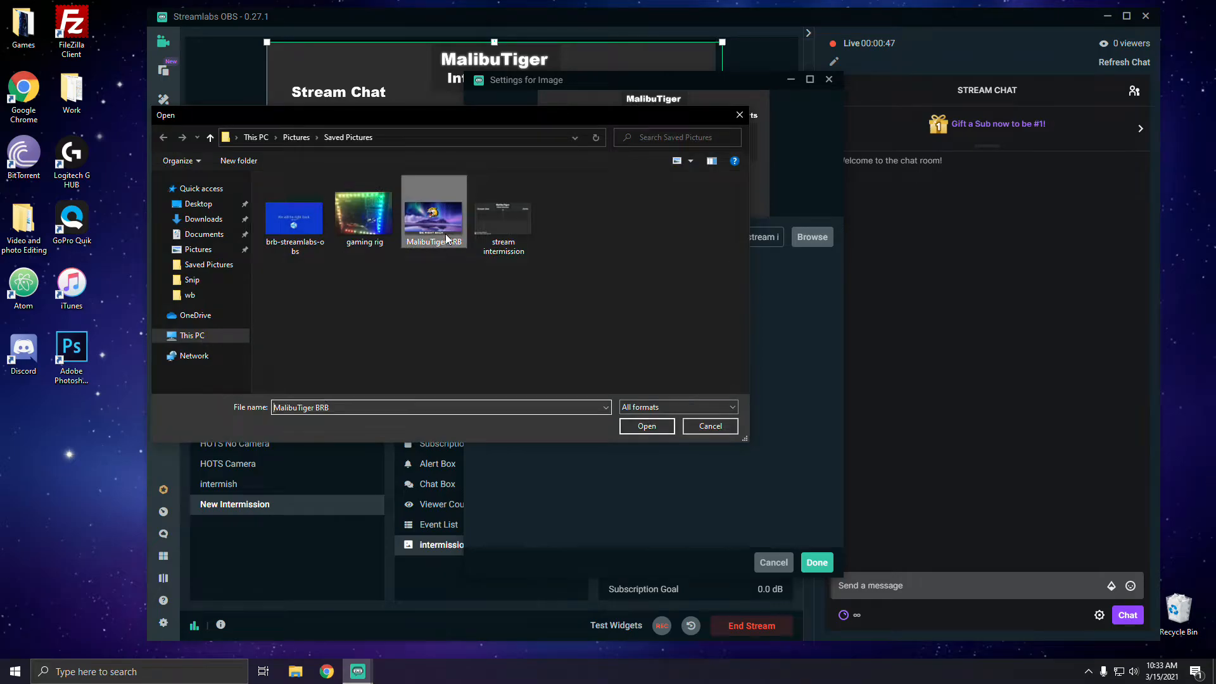
left_click(646, 425)
left_click_drag(536, 91, 603, 221)
left_click_drag(675, 178, 570, 34)
left_click(791, 589)
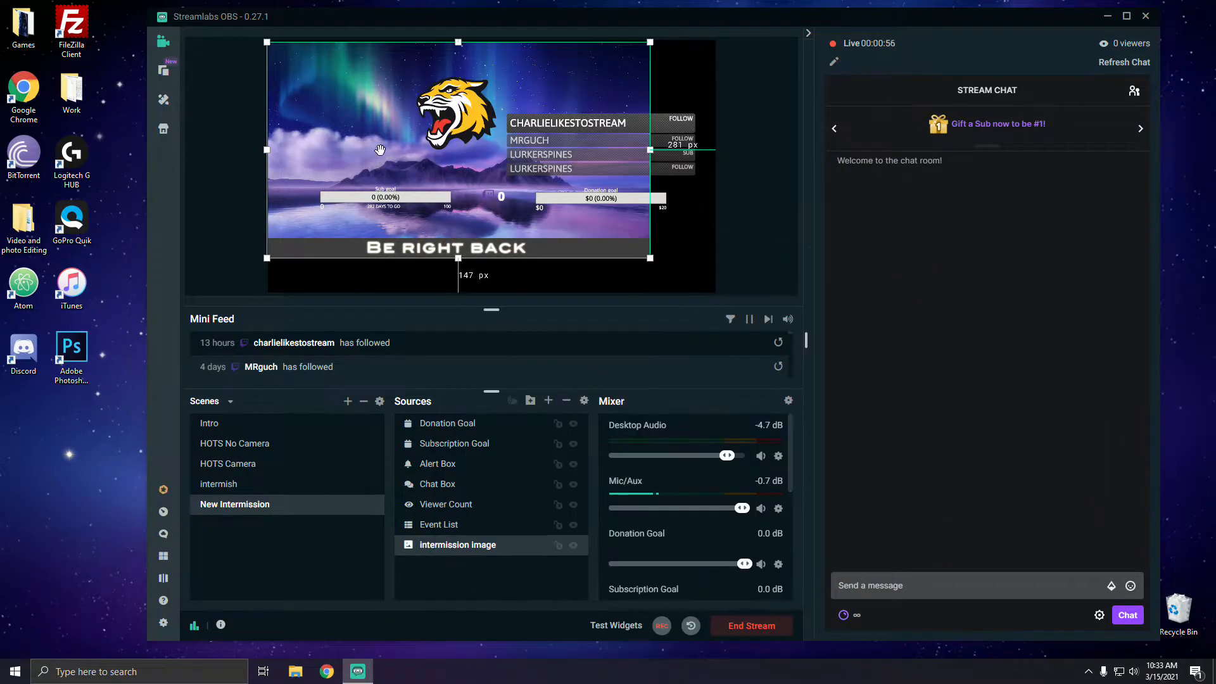
Align the Be Right Back image with the canvas's upper-left corner and enlarge it to fill the whole canvas.
mouse_move(382, 157)
left_mouse_down()
mouse_move(398, 162)
mouse_move(383, 154)
left_mouse_up()
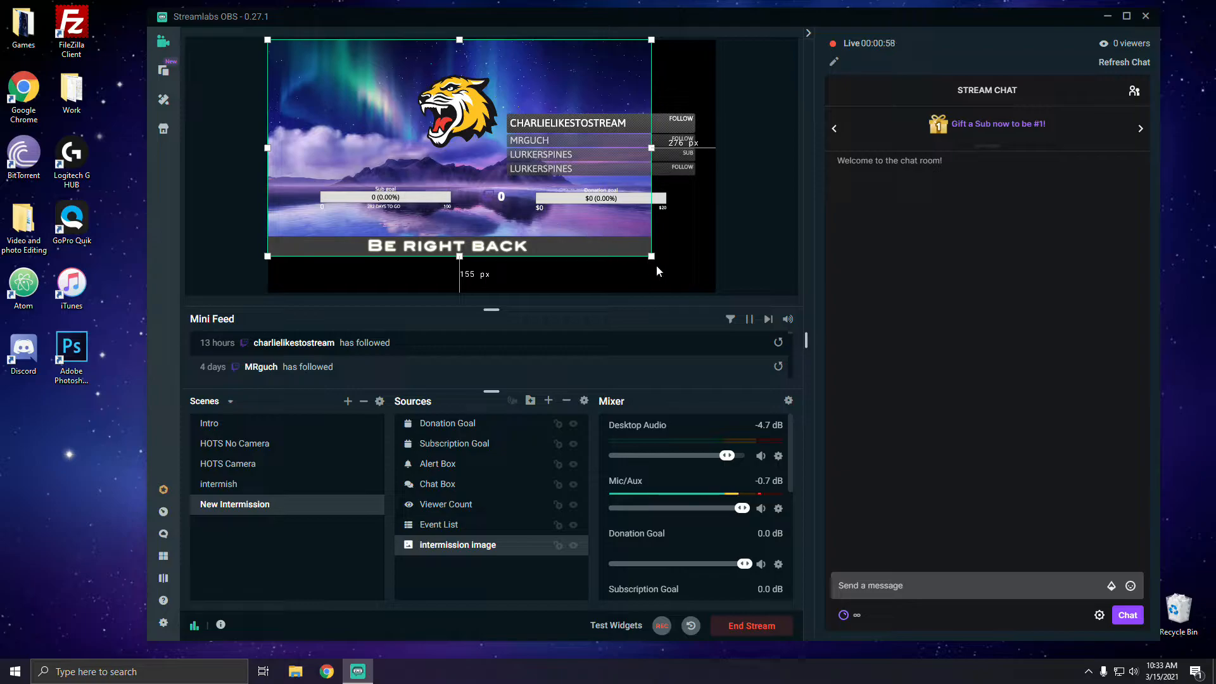
left_click_drag(651, 256, 688, 294)
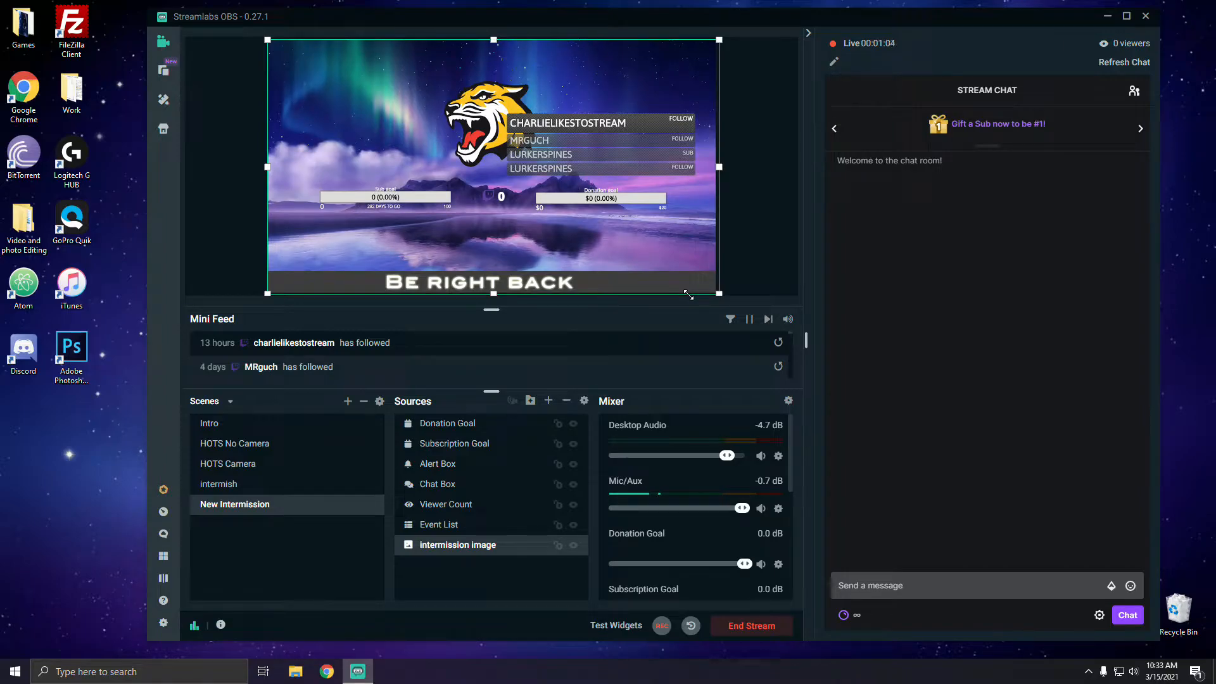
left_click(763, 247)
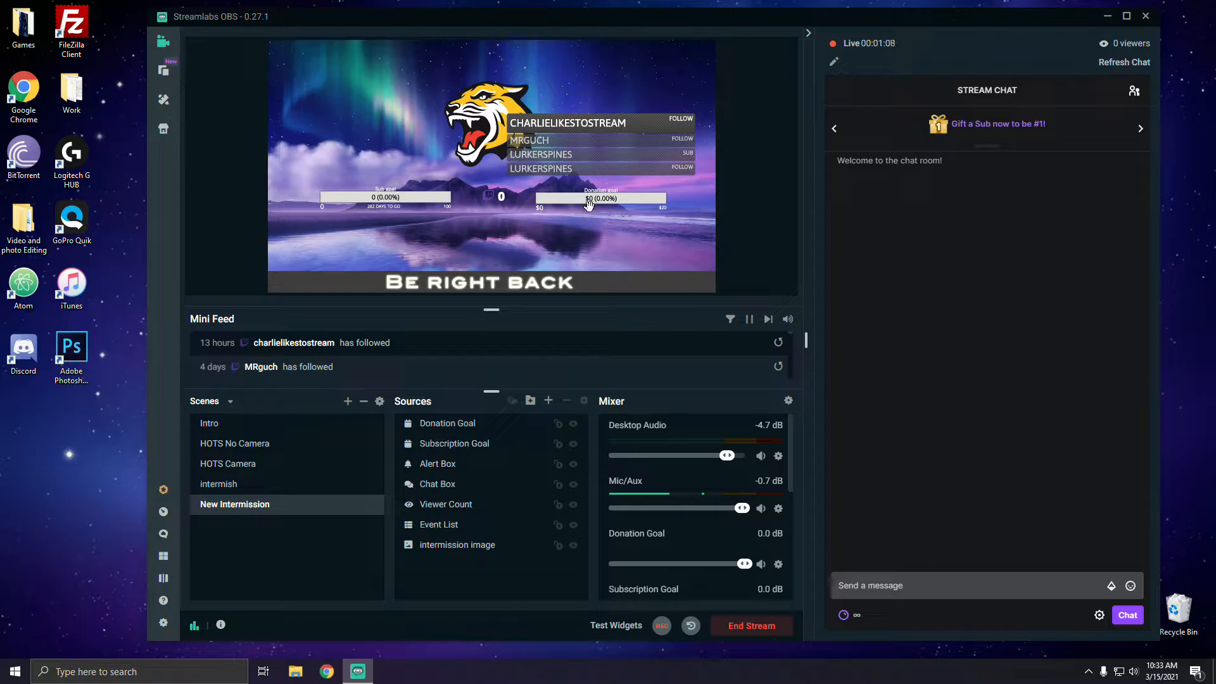
Move the viewer count above the tiger logo and place the subscription and donation goals in the canvas's lower-left and lower-right corners.
left_click_drag(583, 197, 488, 63)
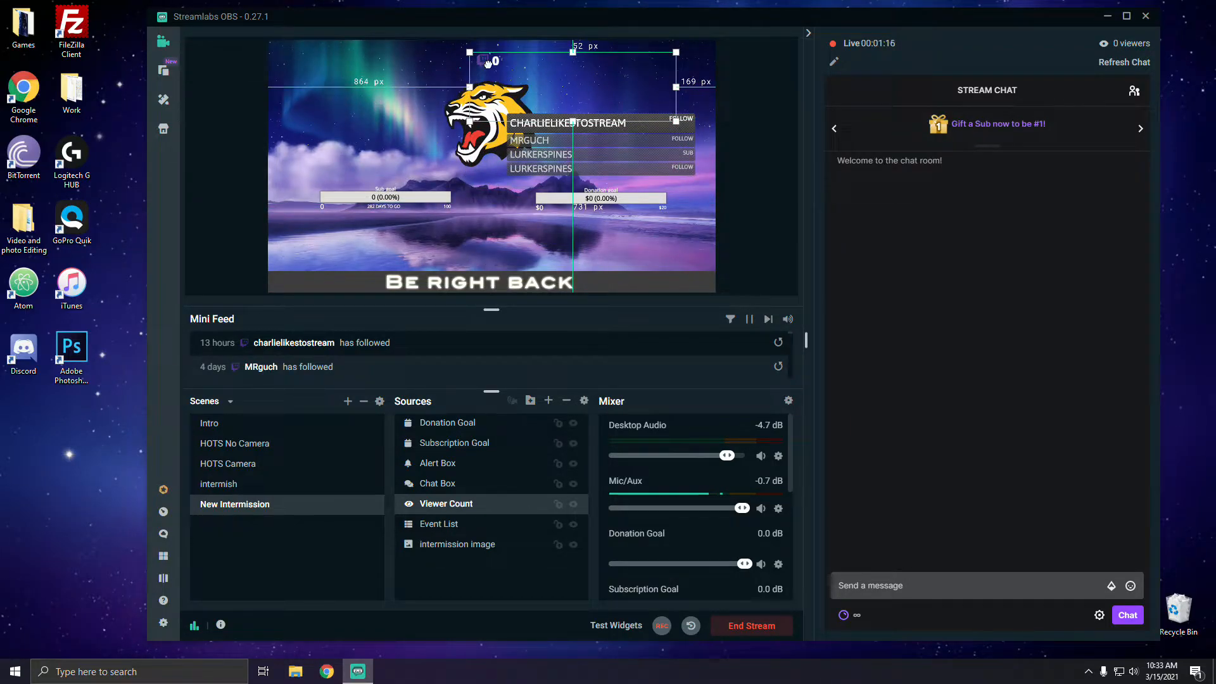
left_click_drag(616, 204, 643, 258)
left_click_drag(370, 197, 333, 265)
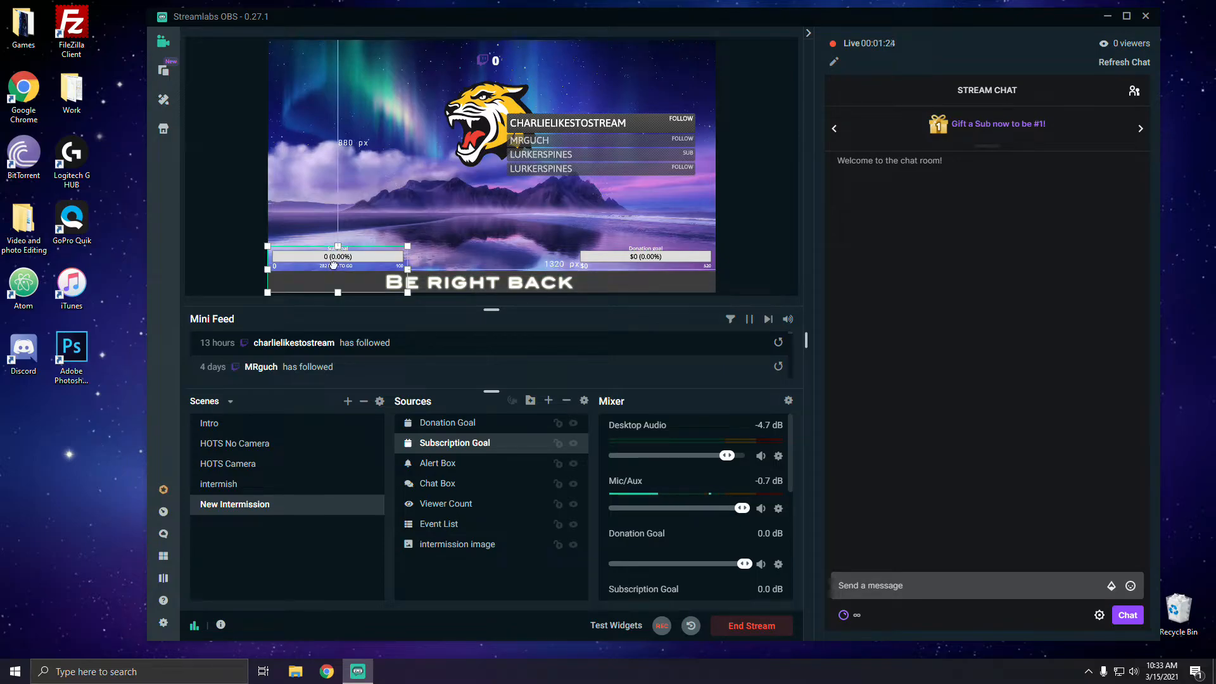
left_click(608, 257)
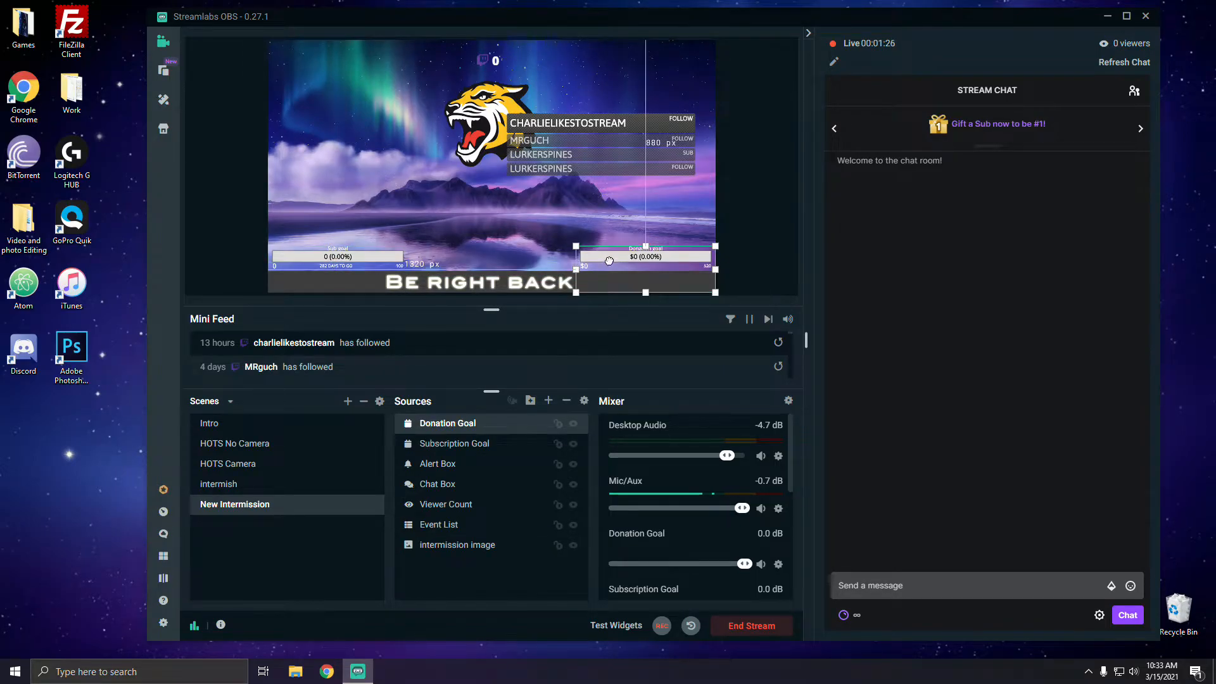
left_click(733, 257)
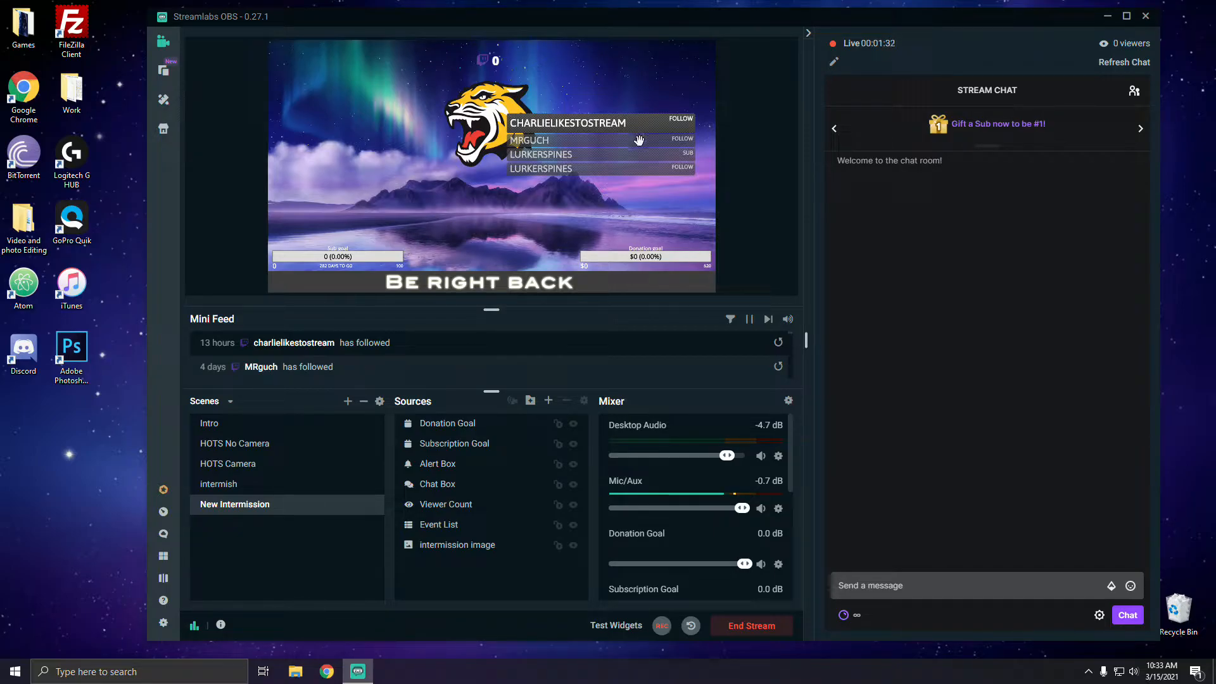
Move the event list below the tiger logo and shrink it, and place the alert box about 1350 px from the canvas's left edge.
left_click_drag(601, 134, 478, 200)
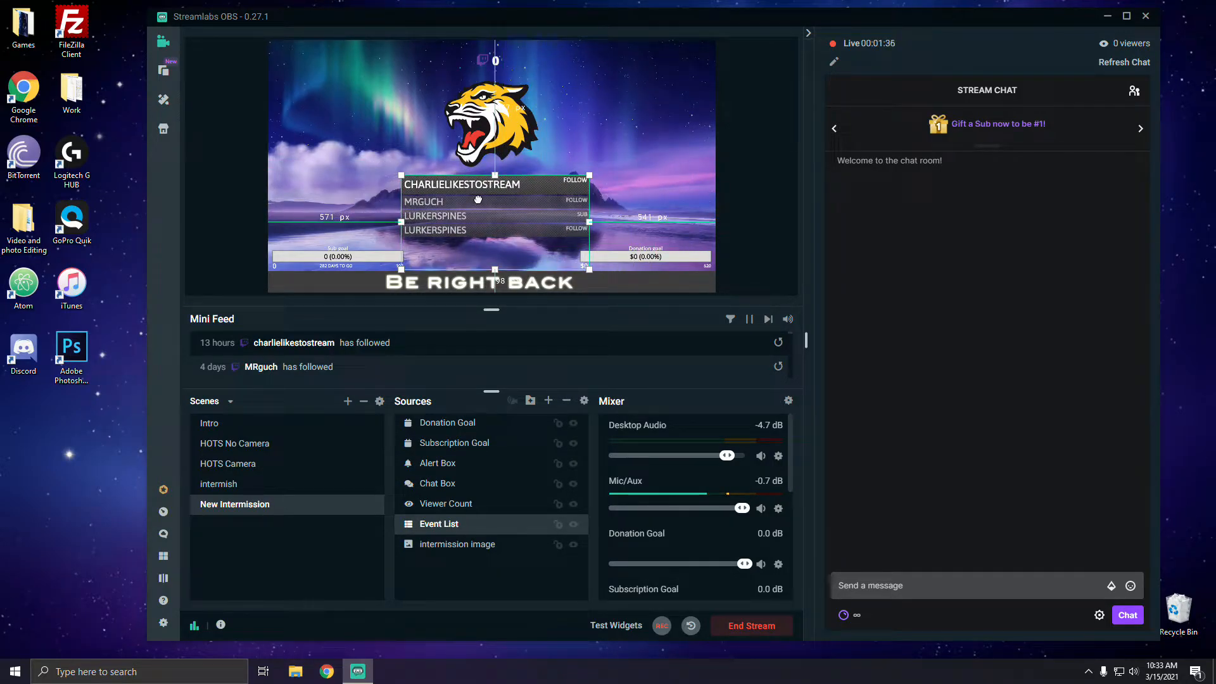
left_click_drag(588, 175, 527, 197)
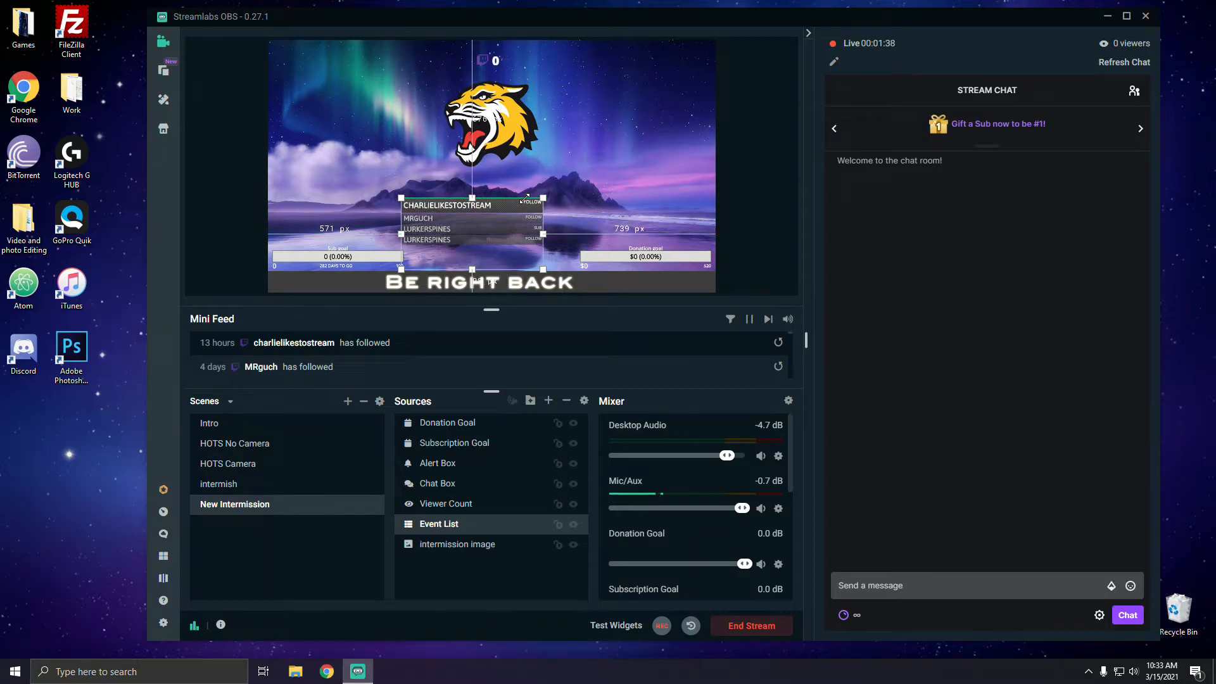
left_click(431, 464)
left_click_drag(583, 148, 632, 128)
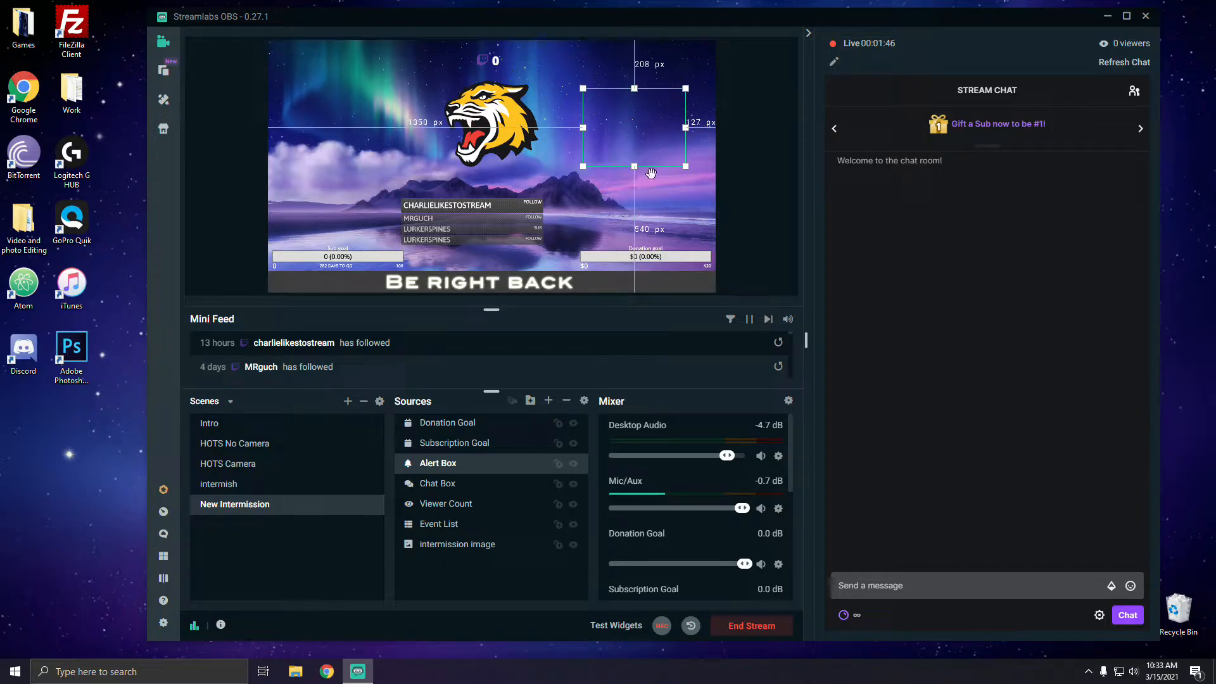
Centre the event list between the two goal bars just above the Be Right Back banner and hide it.
left_click(439, 523)
left_click_drag(464, 224, 475, 252)
left_click(601, 180)
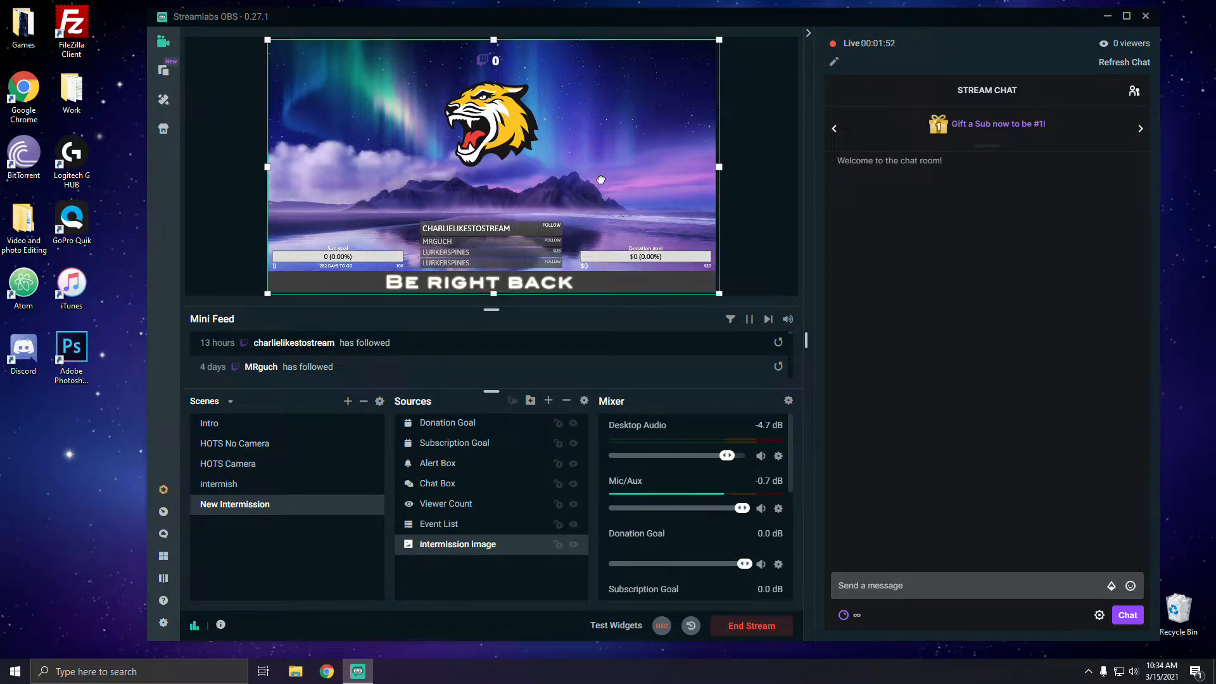
left_click(791, 213)
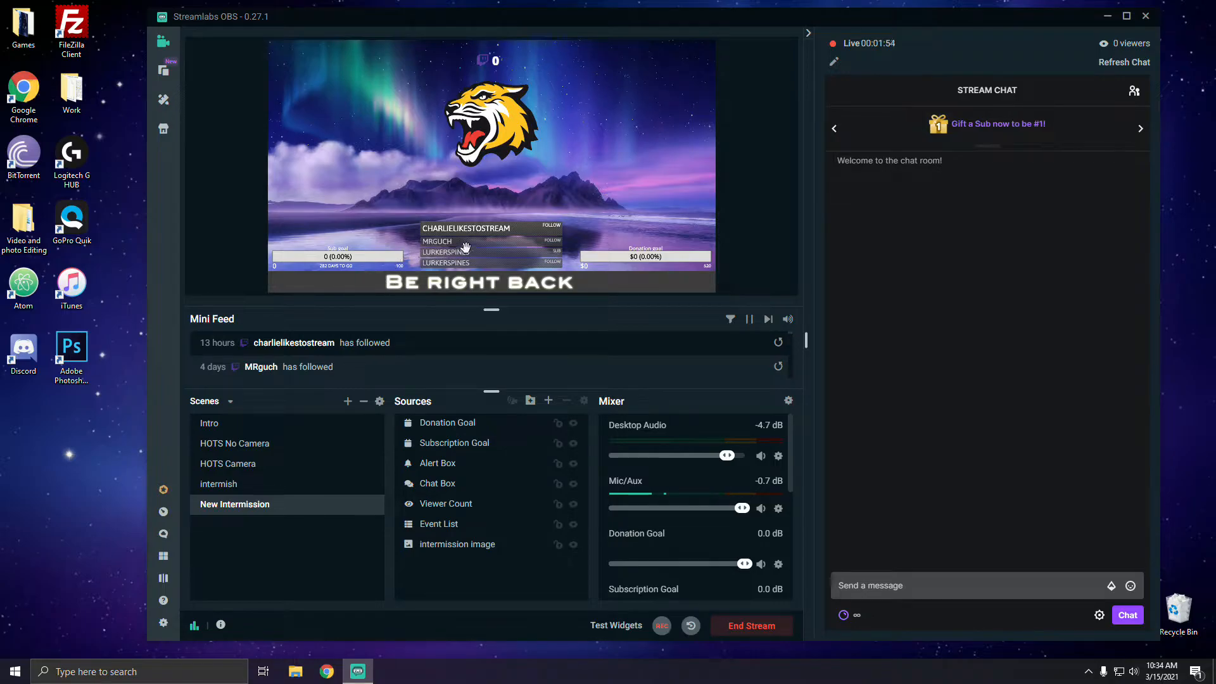
left_click_drag(465, 246, 476, 251)
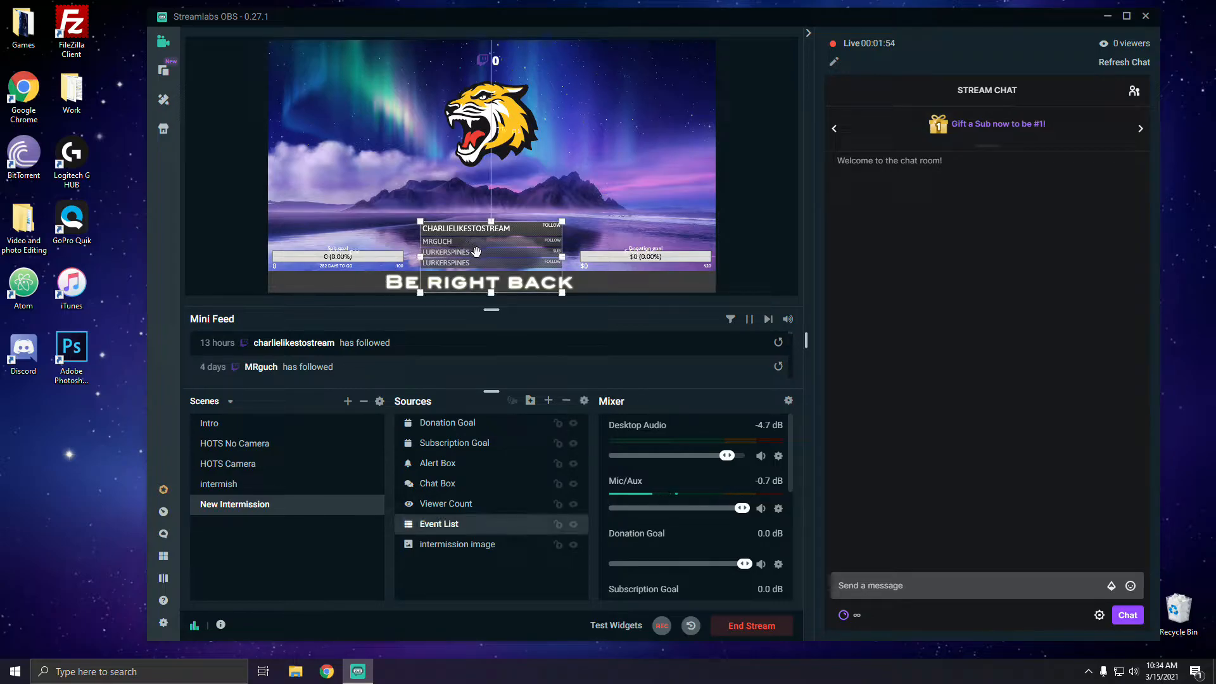
left_click(573, 525)
left_click(407, 305)
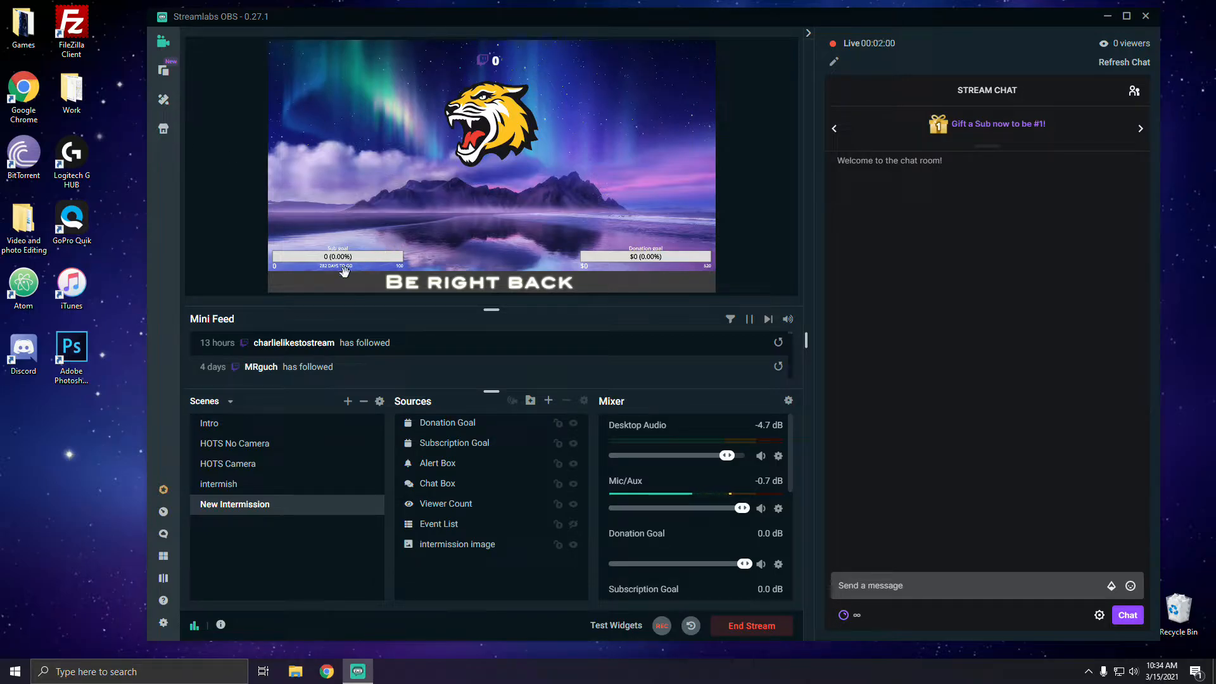
Move the alert box left of the tiger logo, about 98 px from the canvas's left edge and 138 px from its top.
left_click(437, 483)
left_click_drag(313, 85, 504, 141)
left_click_drag(647, 117, 326, 104)
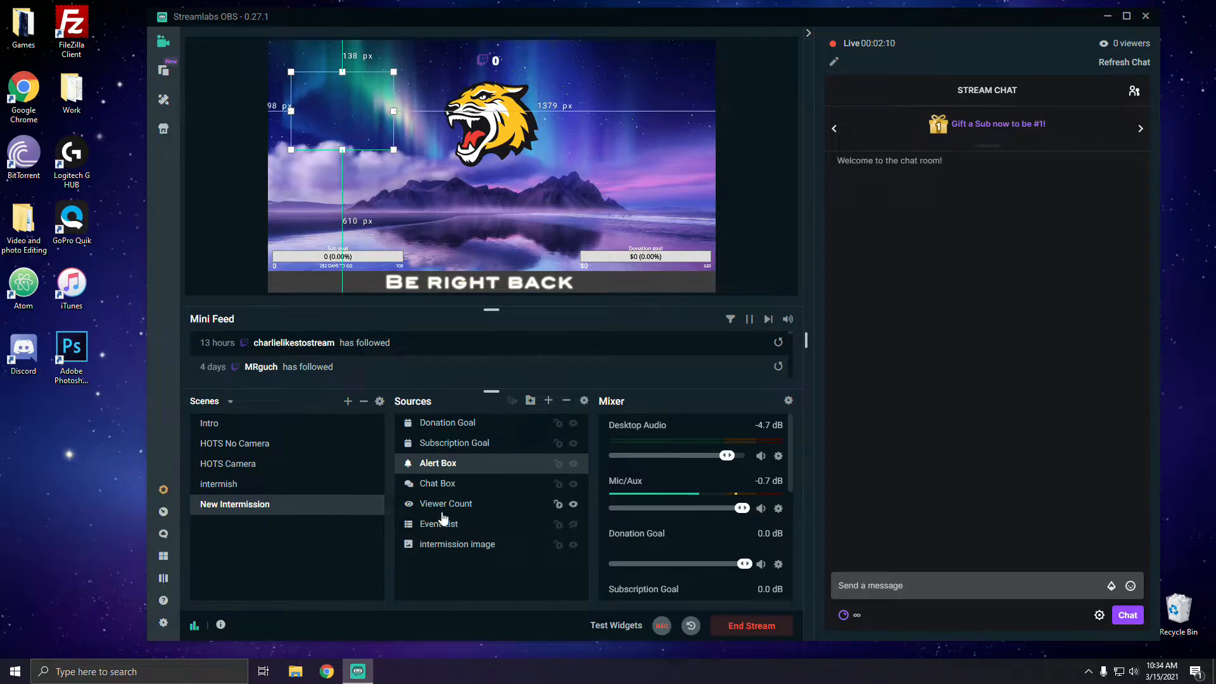
Enlarge the chat box and fit it into the canvas's upper-right corner, about 1458 px from the left edge.
left_click(438, 483)
left_click_drag(519, 152, 649, 126)
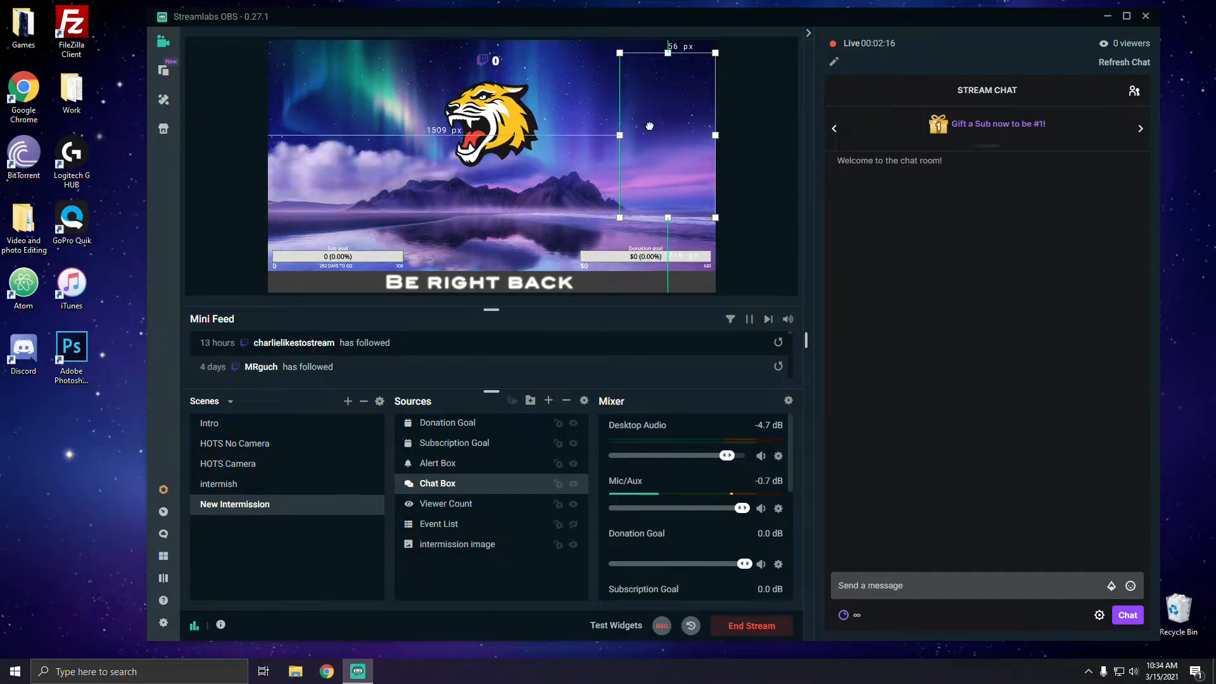
left_click_drag(619, 218, 607, 238)
left_click_drag(635, 157, 635, 151)
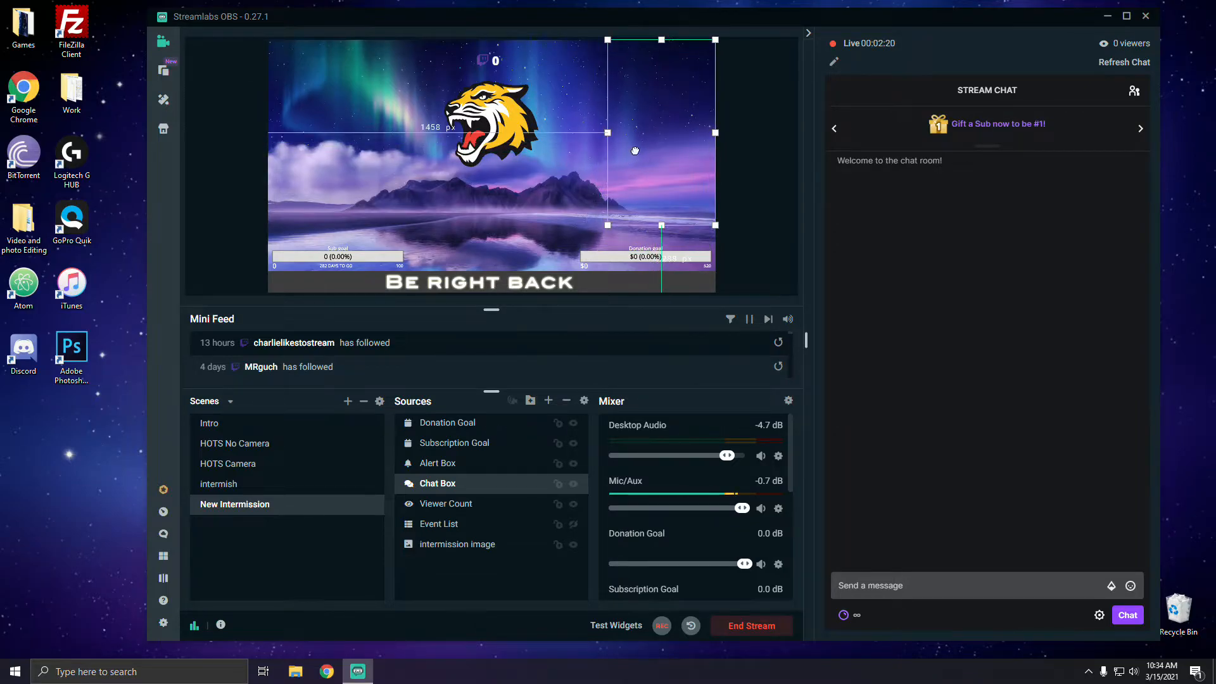
left_click(745, 174)
left_click(334, 116)
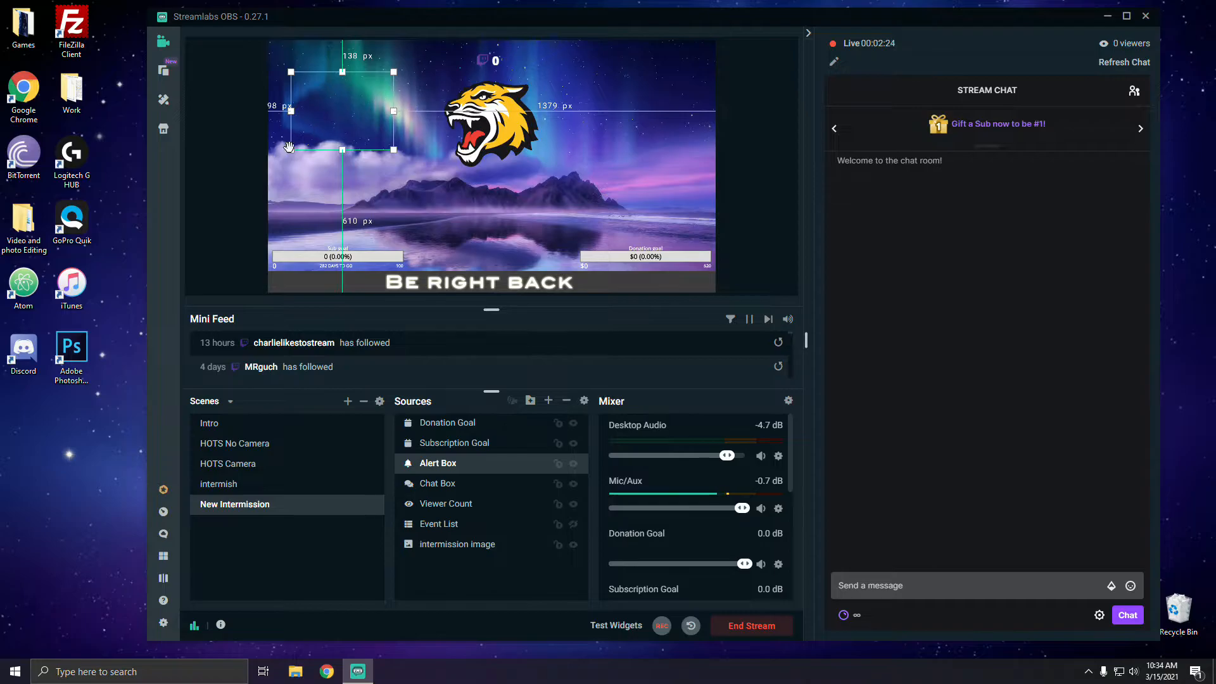
left_click(759, 162)
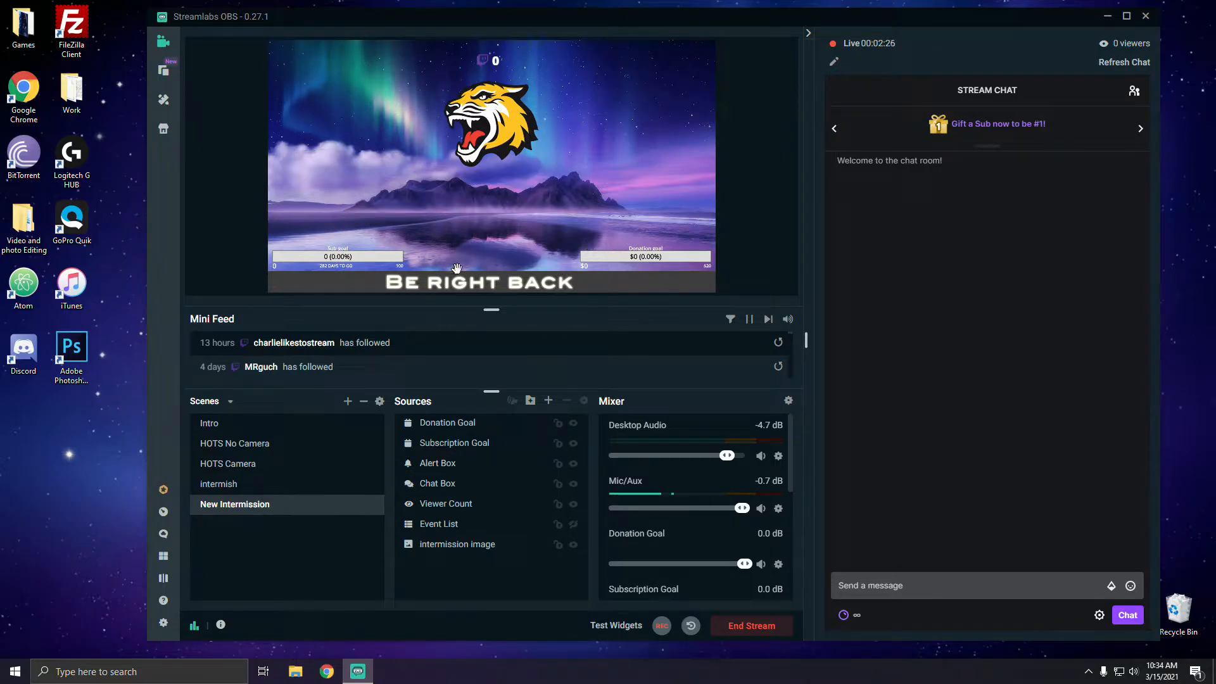
Show the Event List source again between the two goal bars in the New Intermission scene.
left_click(574, 525)
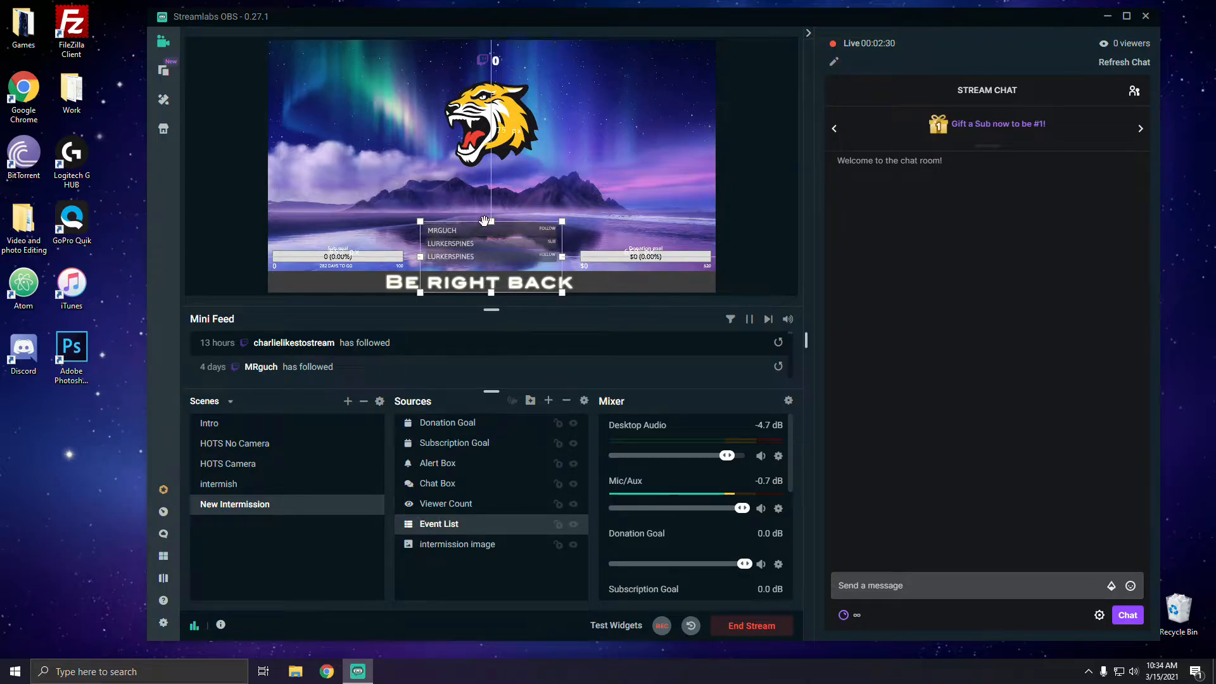
left_click(767, 226)
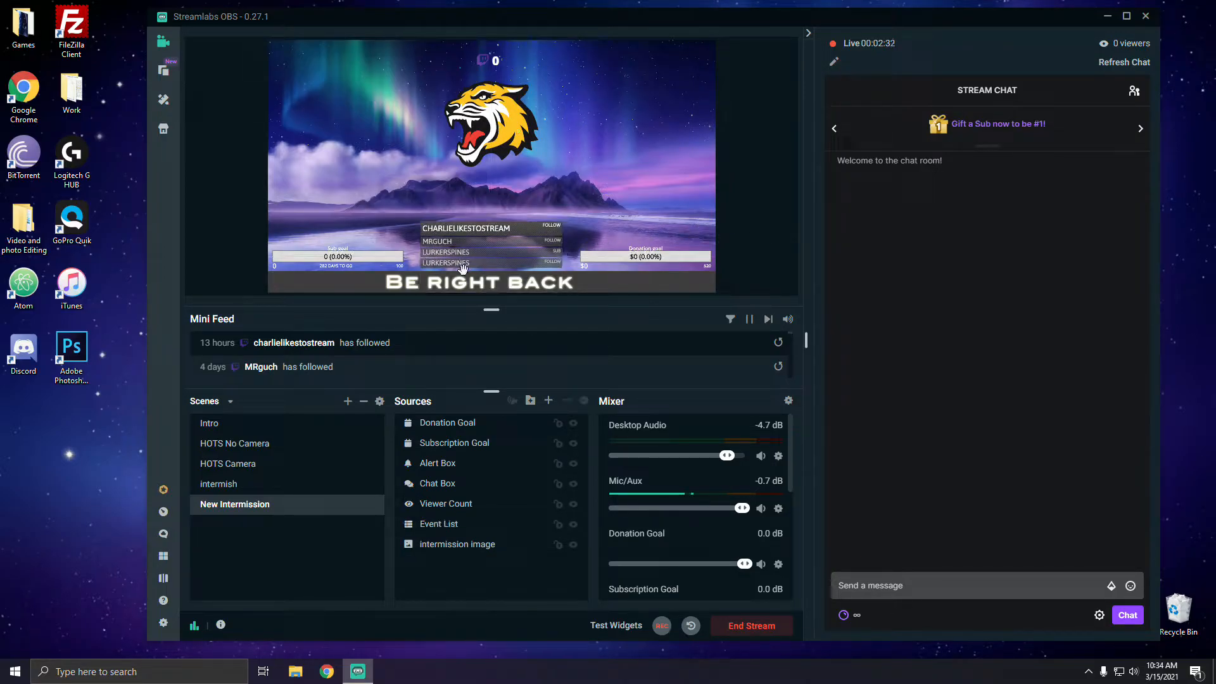
left_click(473, 253)
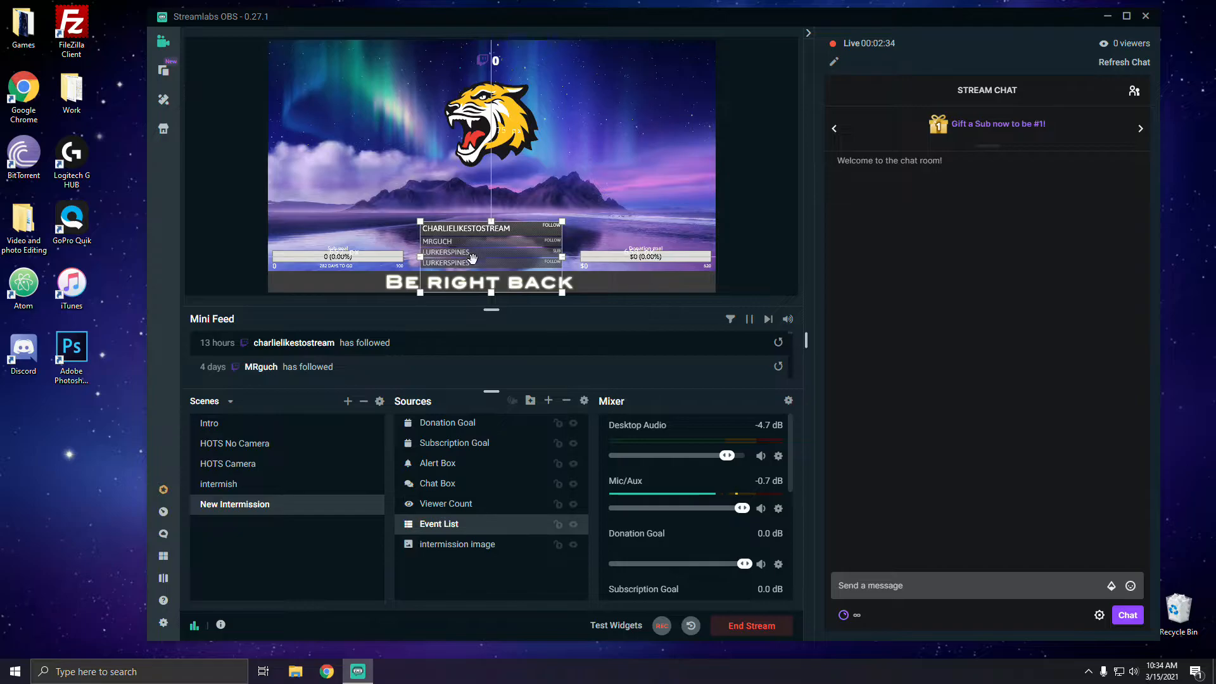
left_click(760, 247)
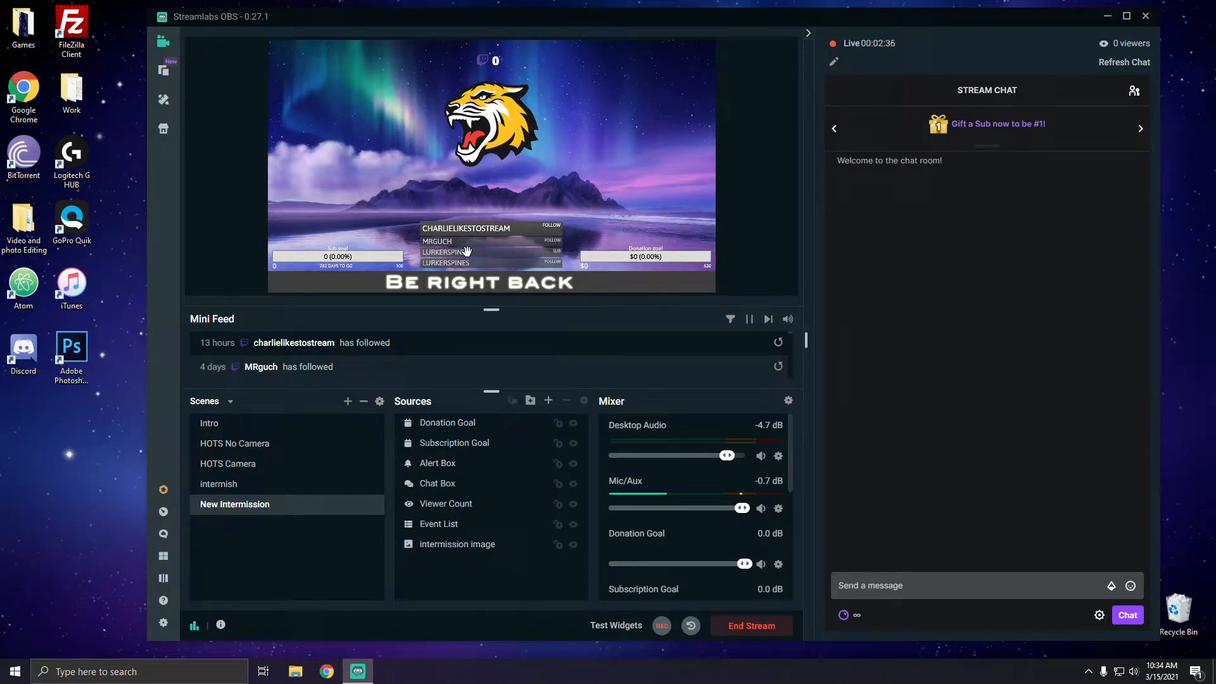
left_click(466, 251)
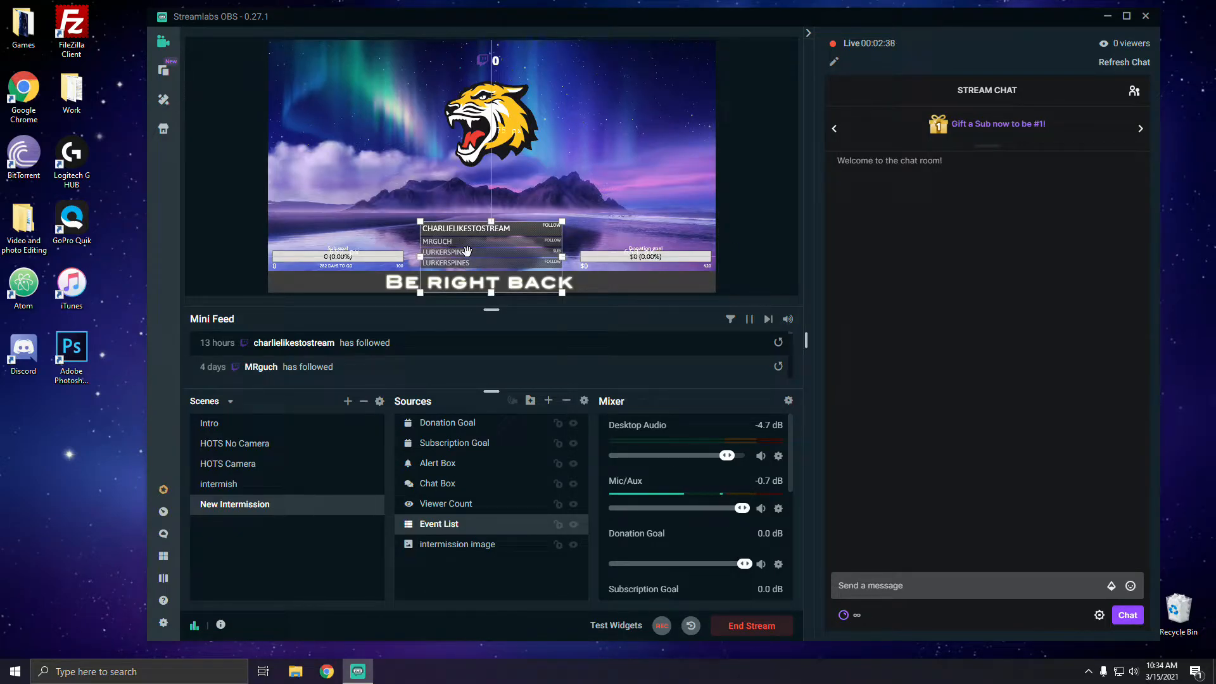
Remove the Event List source from the New Intermission scene.
right_click(480, 521)
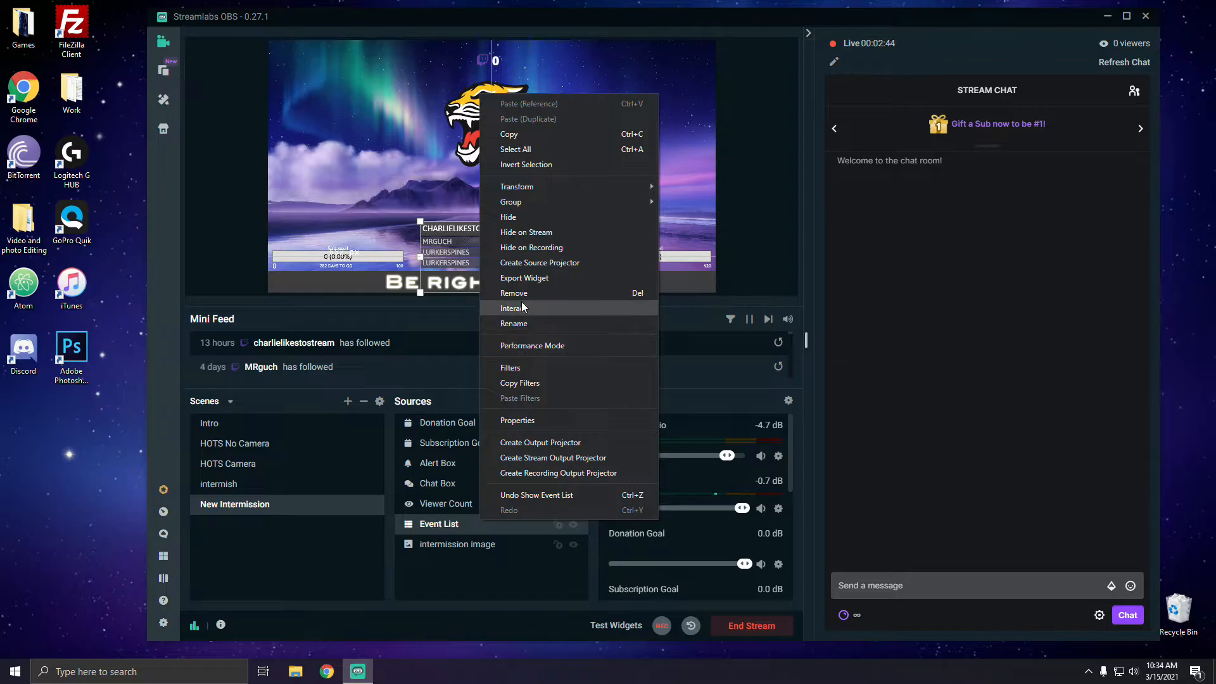
left_click(848, 256)
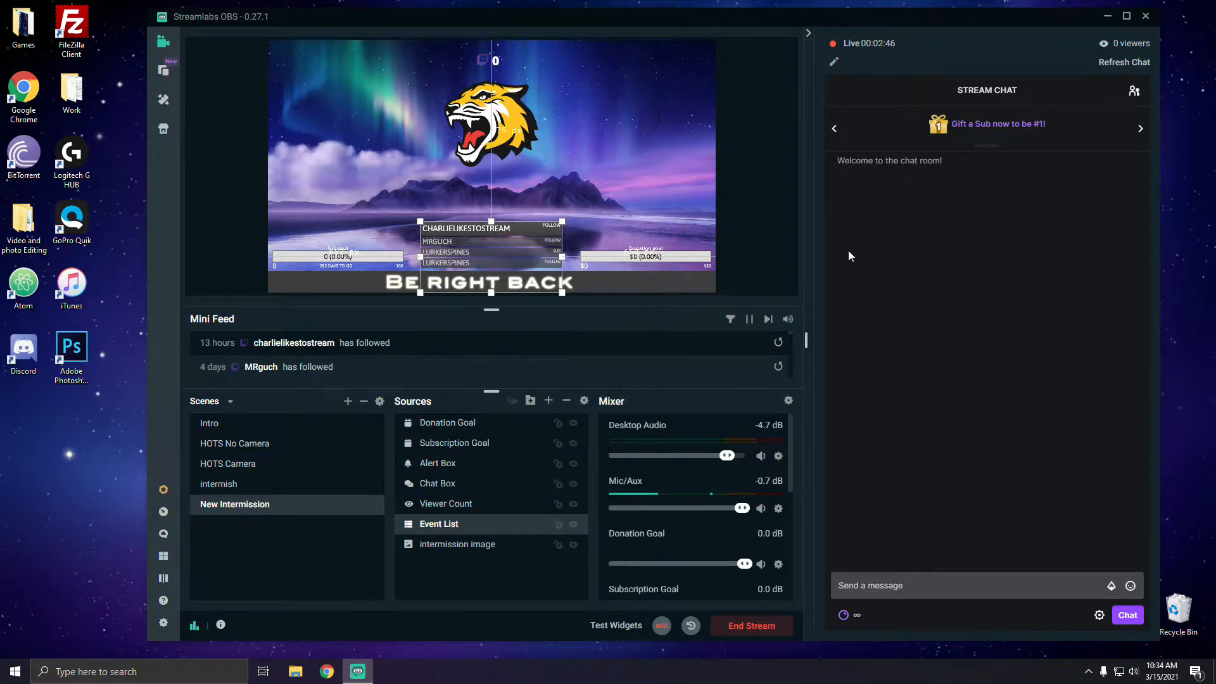
left_click(493, 239)
right_click(459, 528)
left_click(489, 295)
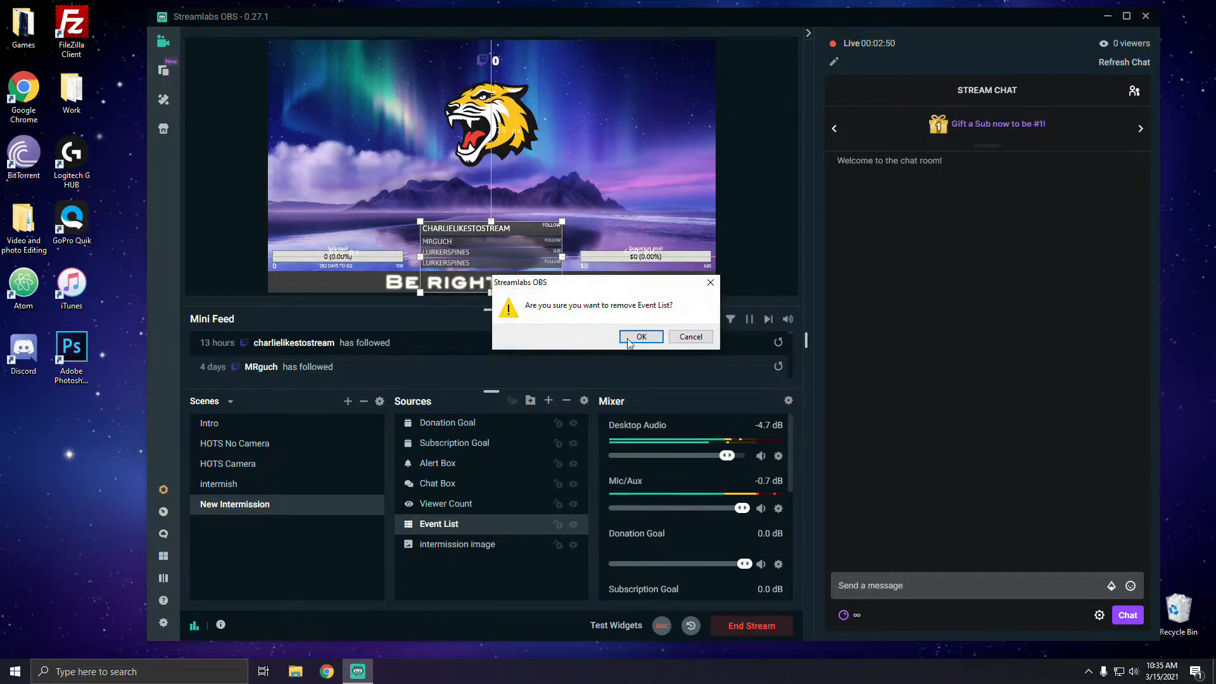
left_click(632, 338)
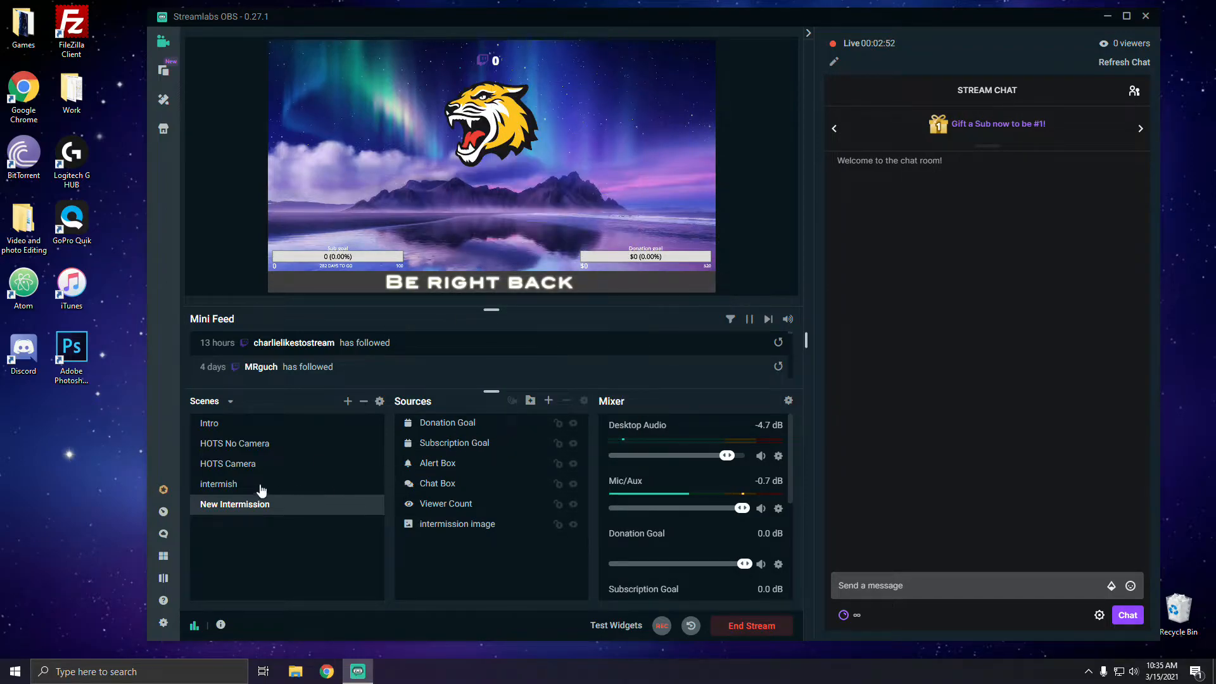
Switch to the HOTS No Camera scene and select the page URL in the Current YT Song browser source's settings.
left_click(237, 444)
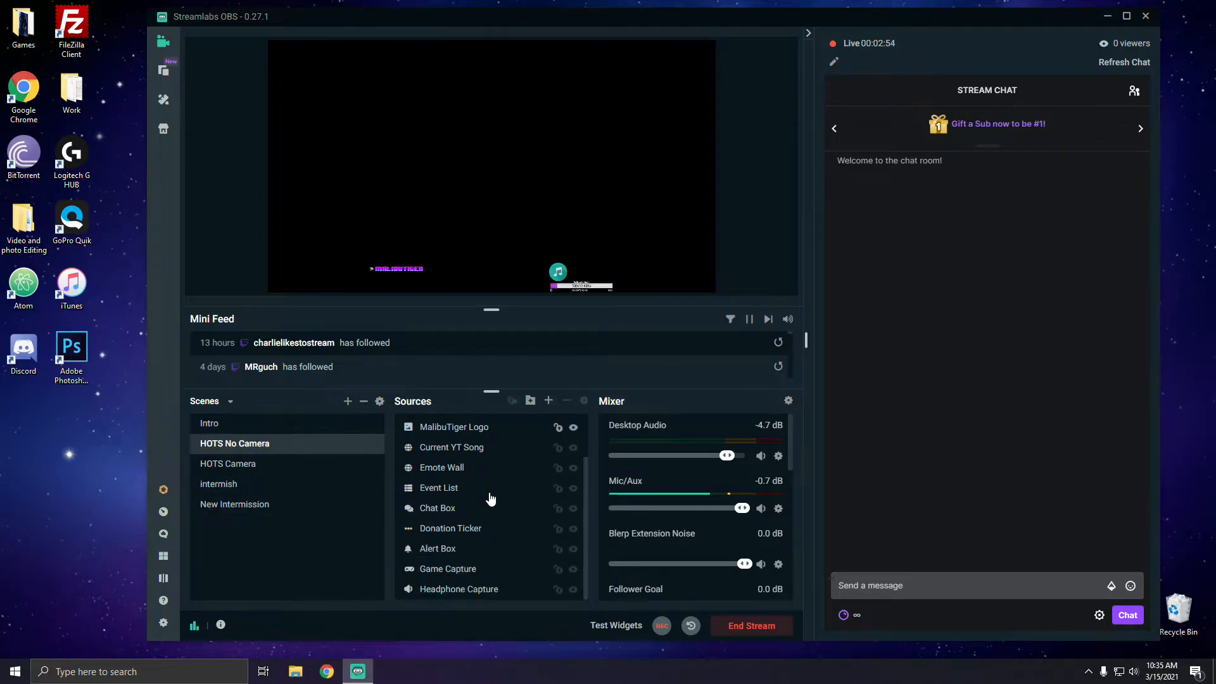
left_click(466, 448)
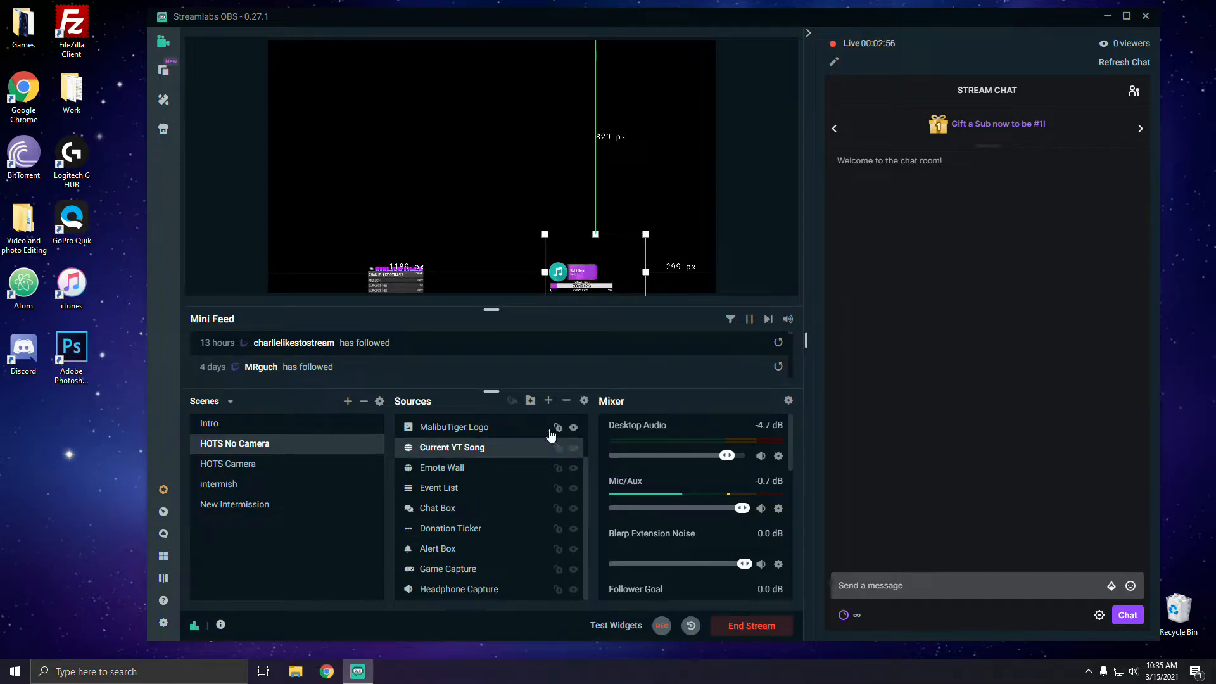
double_click(505, 452)
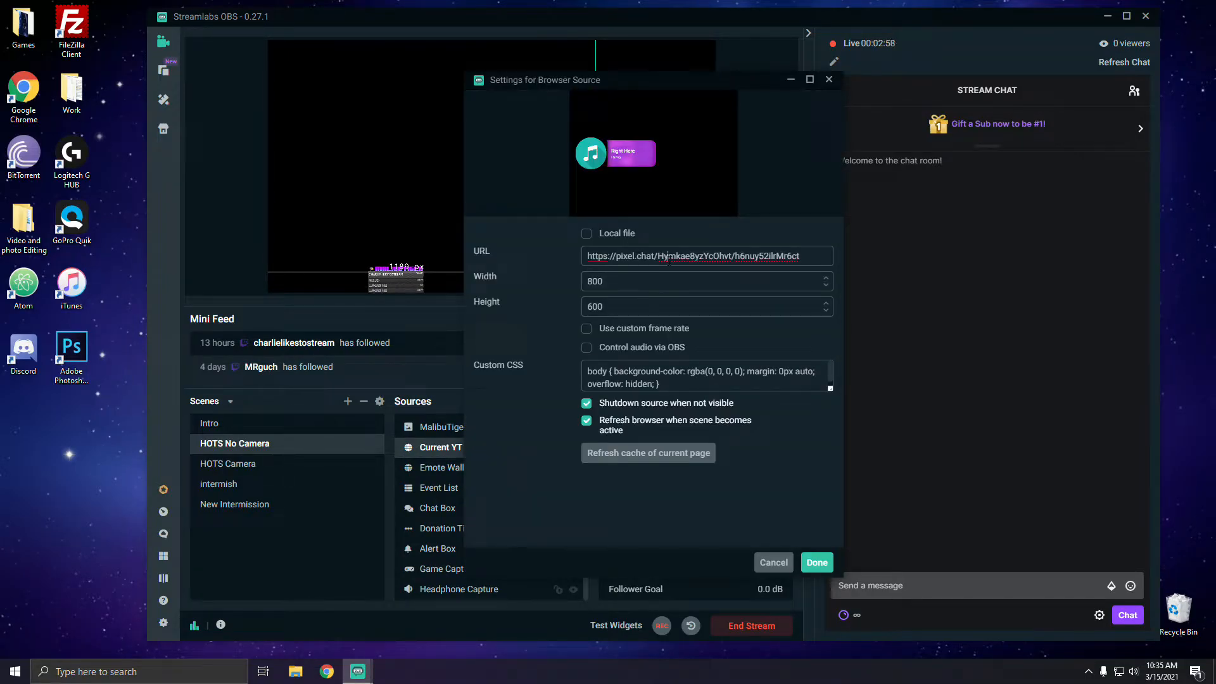
triple_click(668, 257)
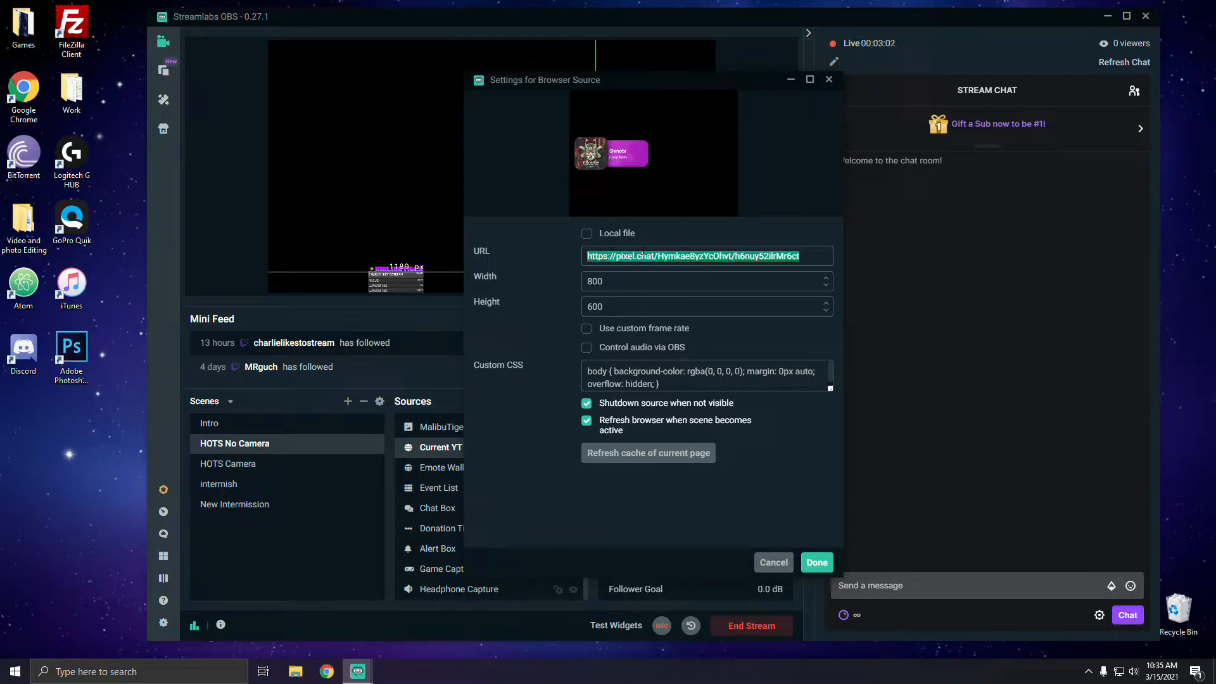
left_click(813, 562)
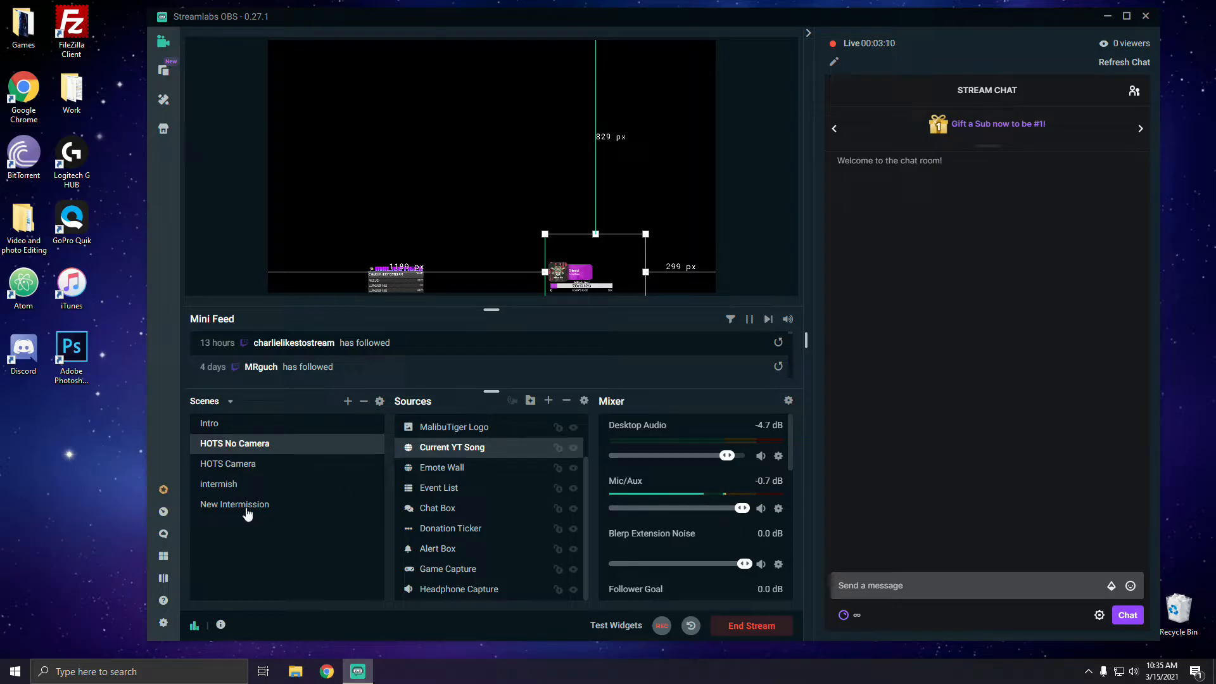
Inspect the text settings of the Current iTunes Song source in the HOTS No Camera scene, including its text file path.
scroll(450, 505, "up", 2)
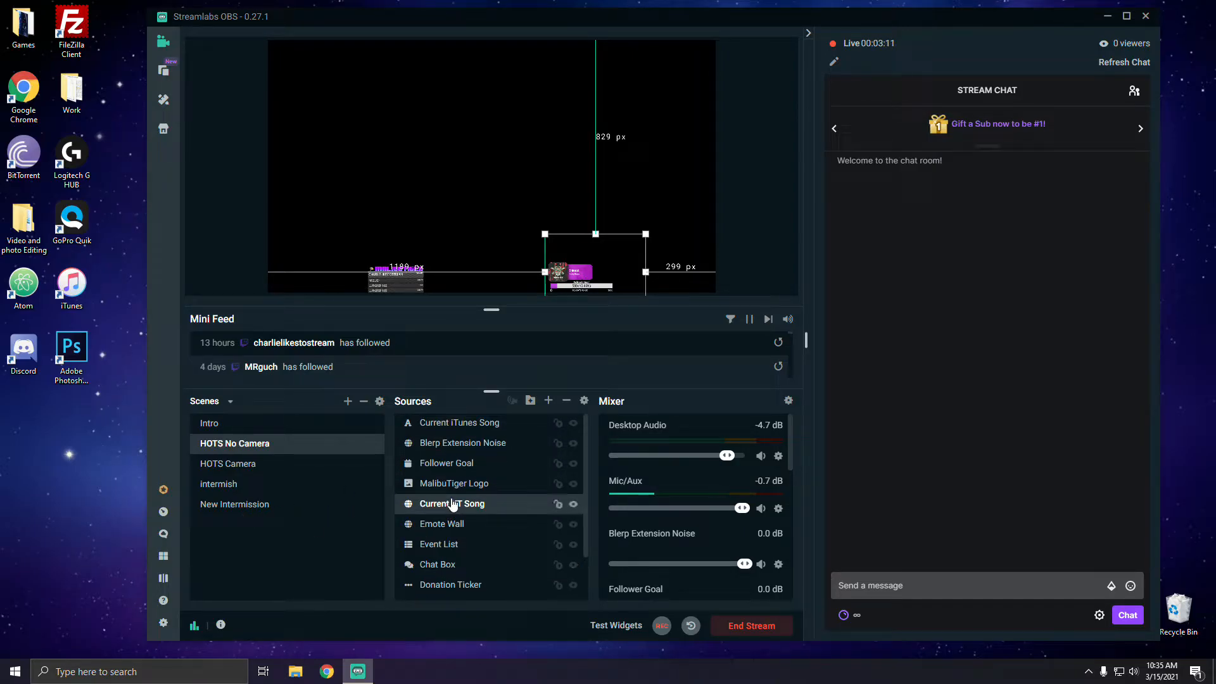
left_click(441, 424)
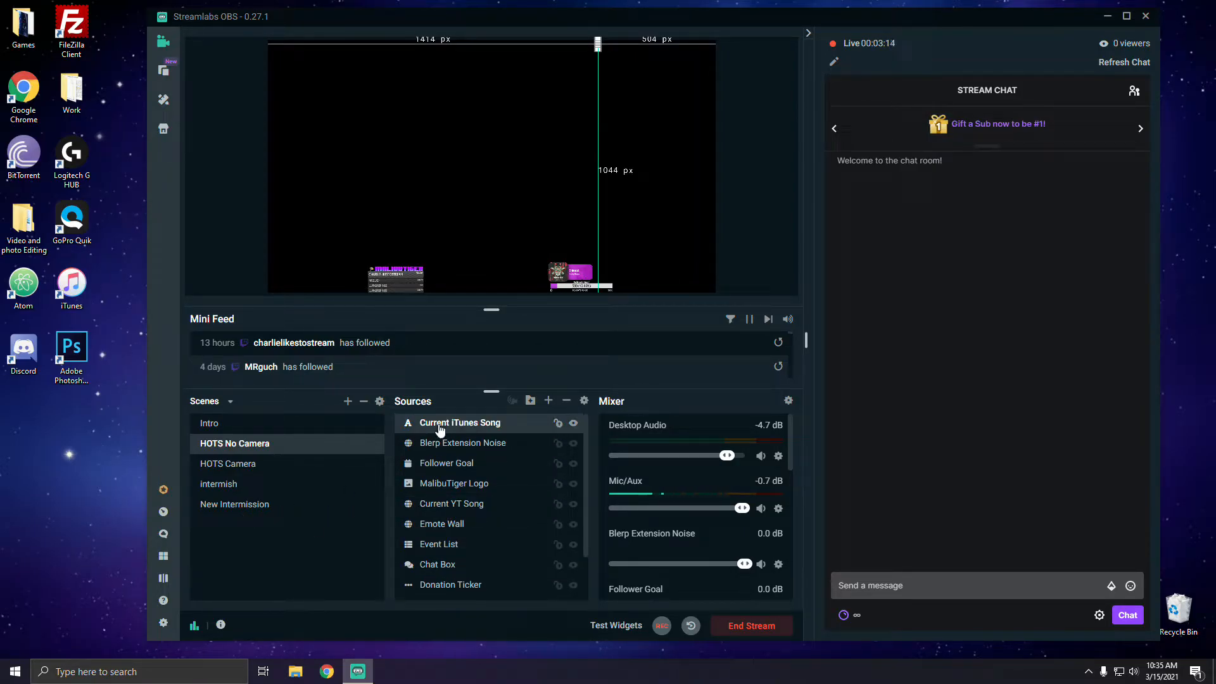
left_click(448, 504)
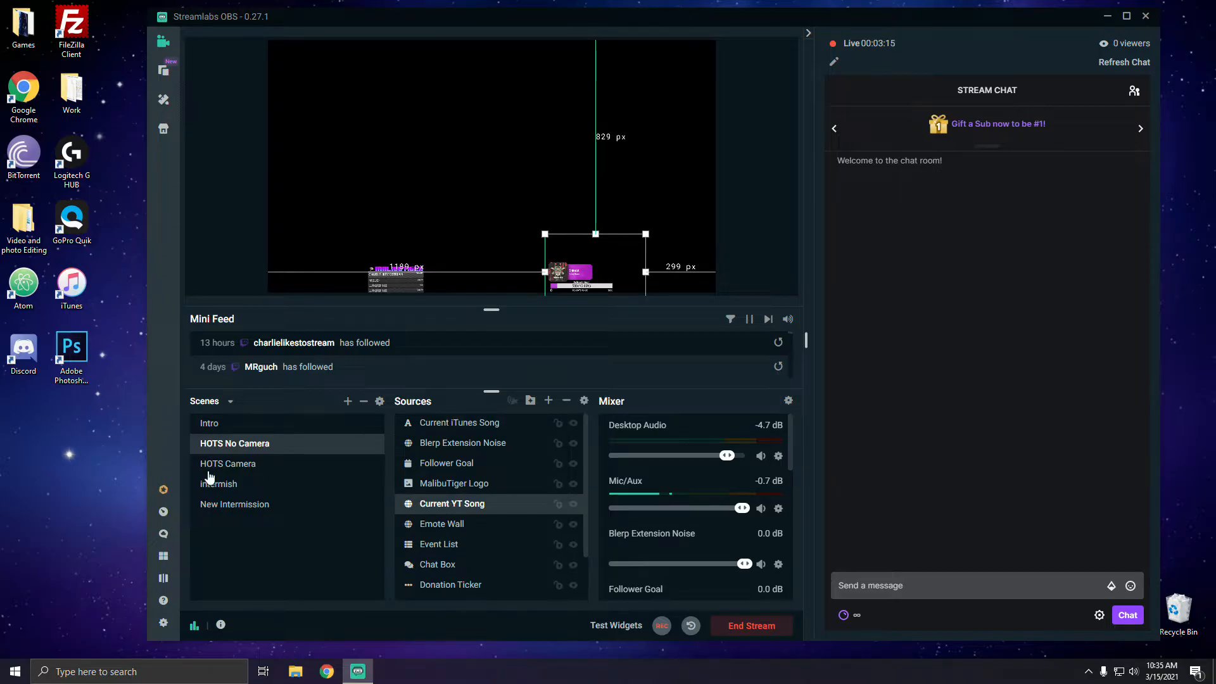
double_click(454, 432)
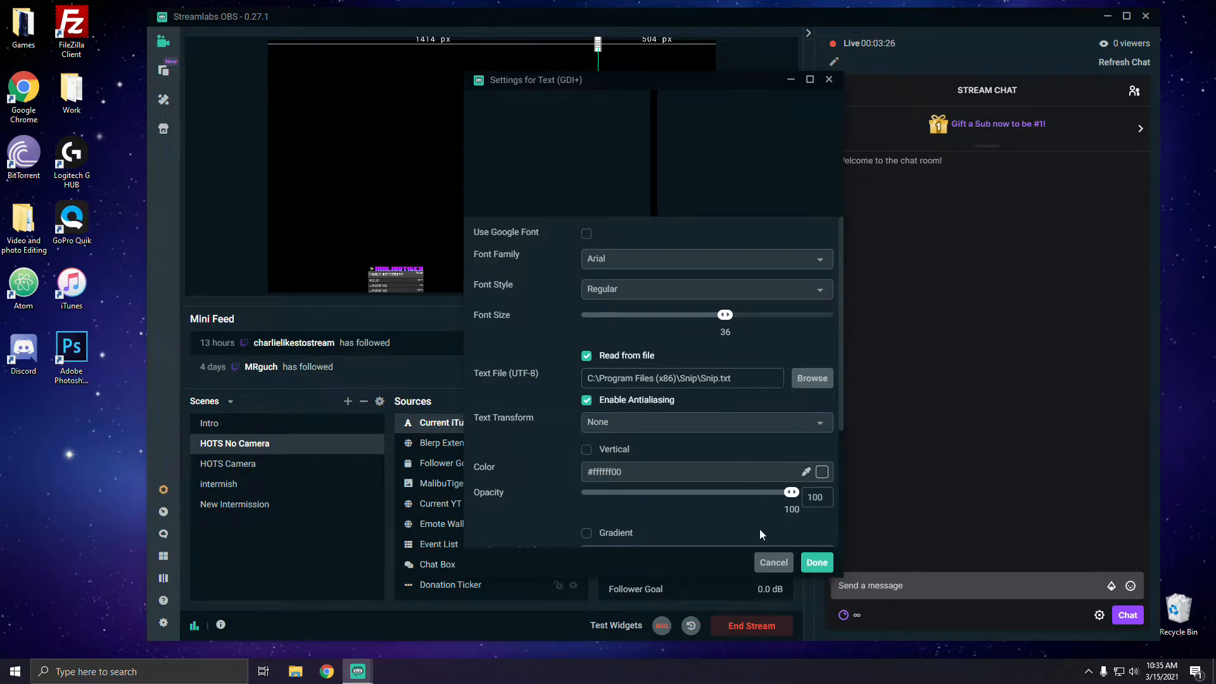
left_click(828, 80)
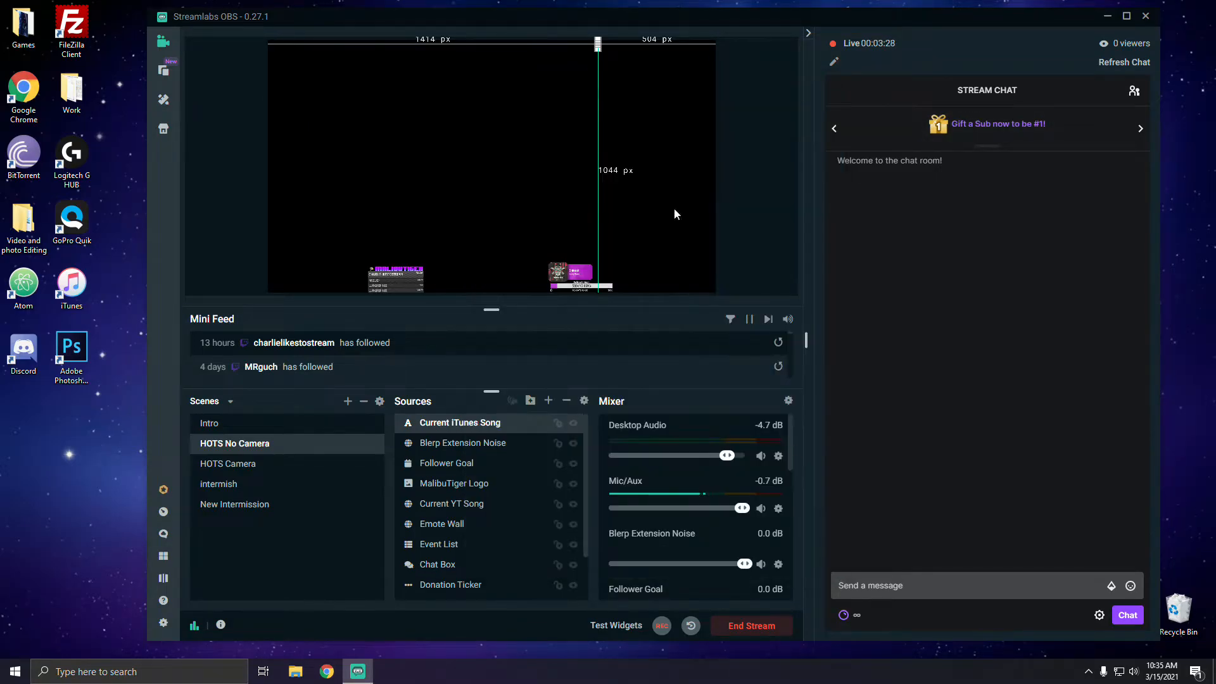
Inspect the Current YT Song browser source's settings in the HOTS No Camera scene, including its local file option and page URL.
left_click(459, 504)
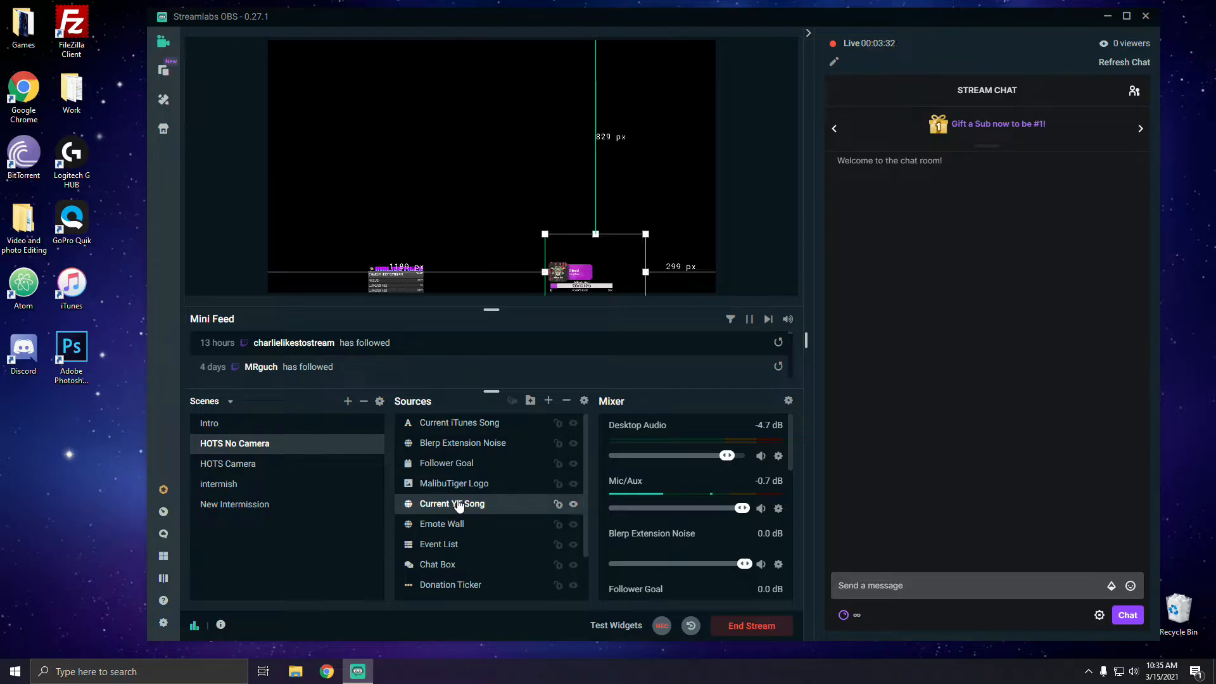
double_click(505, 510)
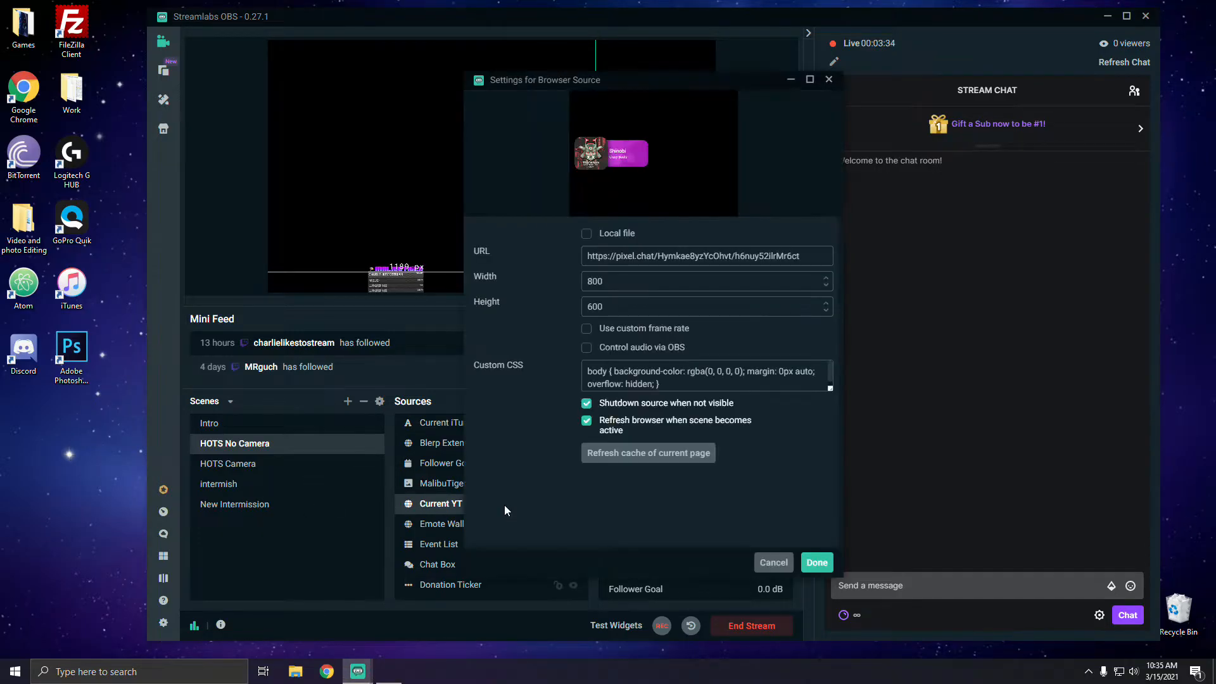
left_click(623, 238)
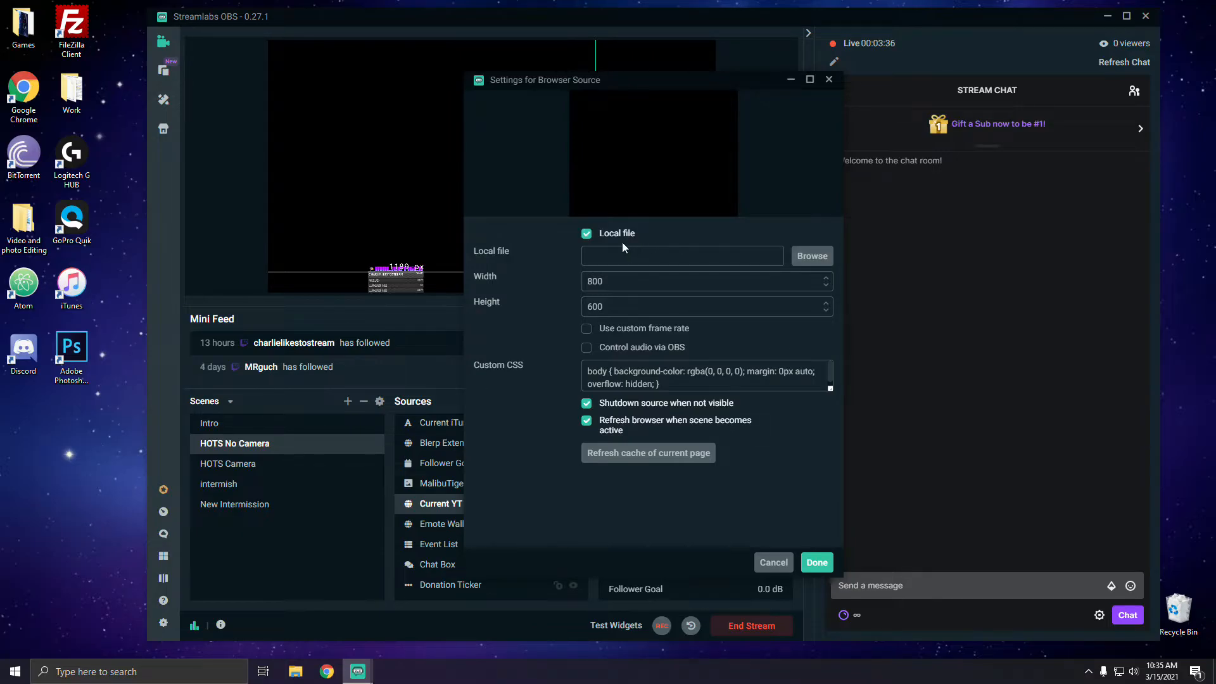
left_click(621, 234)
left_click(620, 255)
triple_click(621, 256)
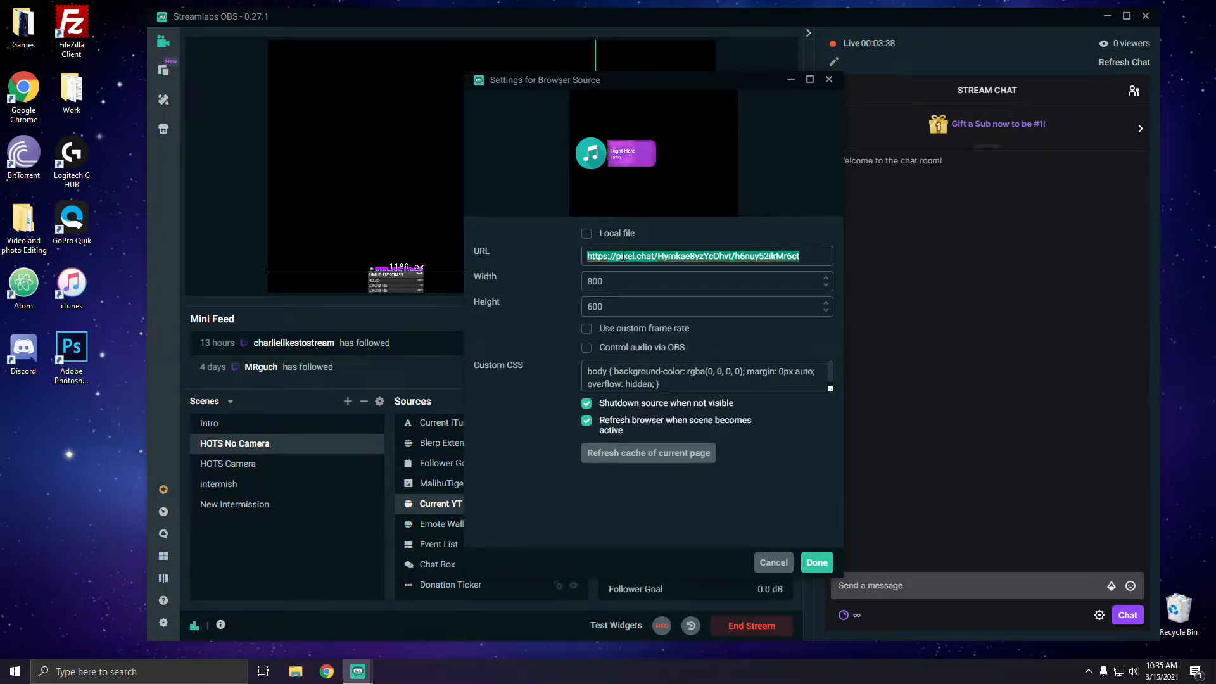
left_click(772, 562)
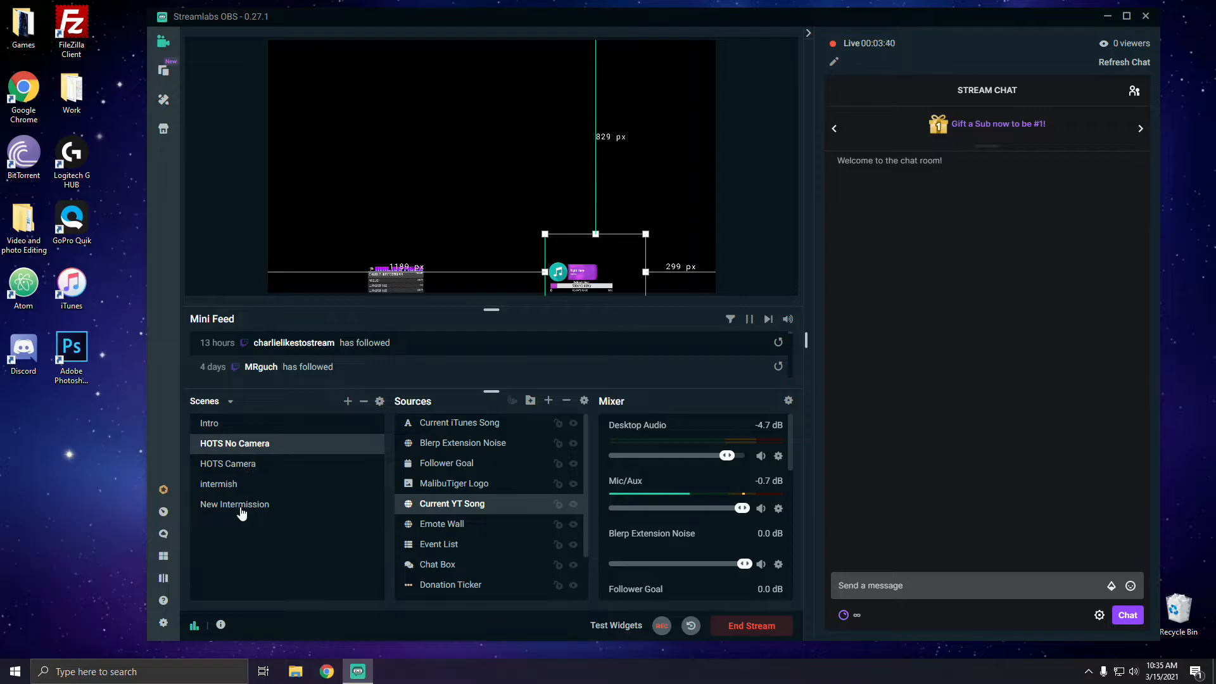
Add the existing Current YT Song browser source to the New Intermission scene.
left_click(238, 508)
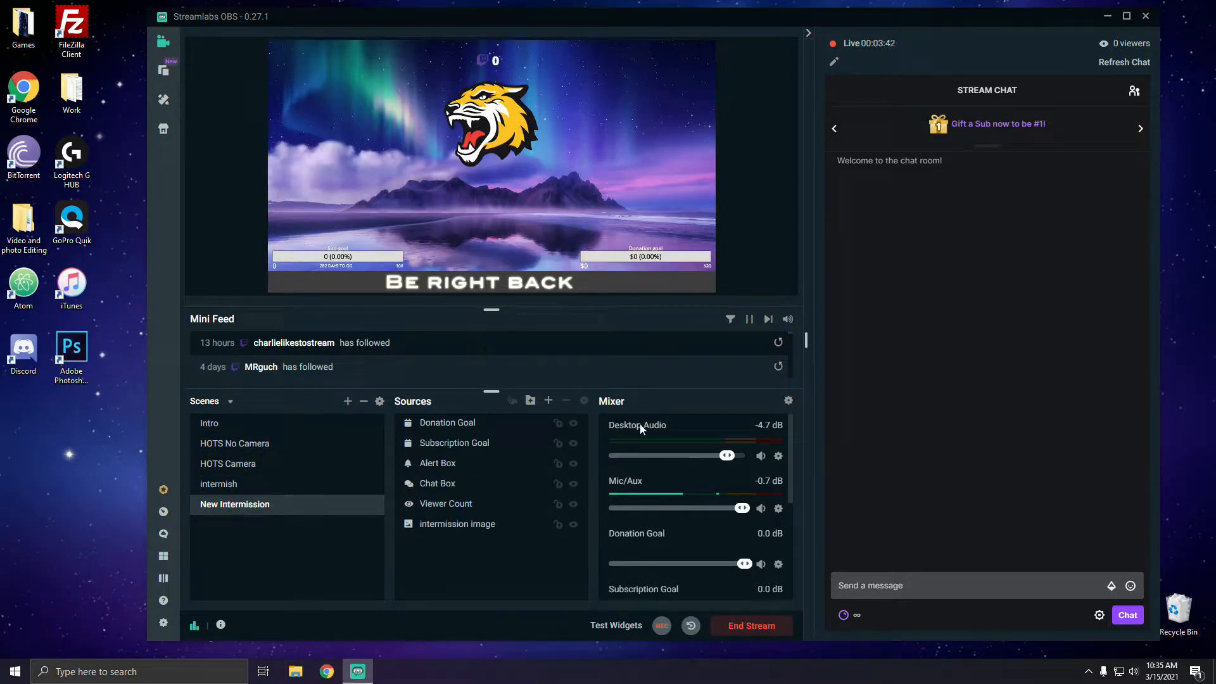
left_click(548, 401)
left_click(364, 342)
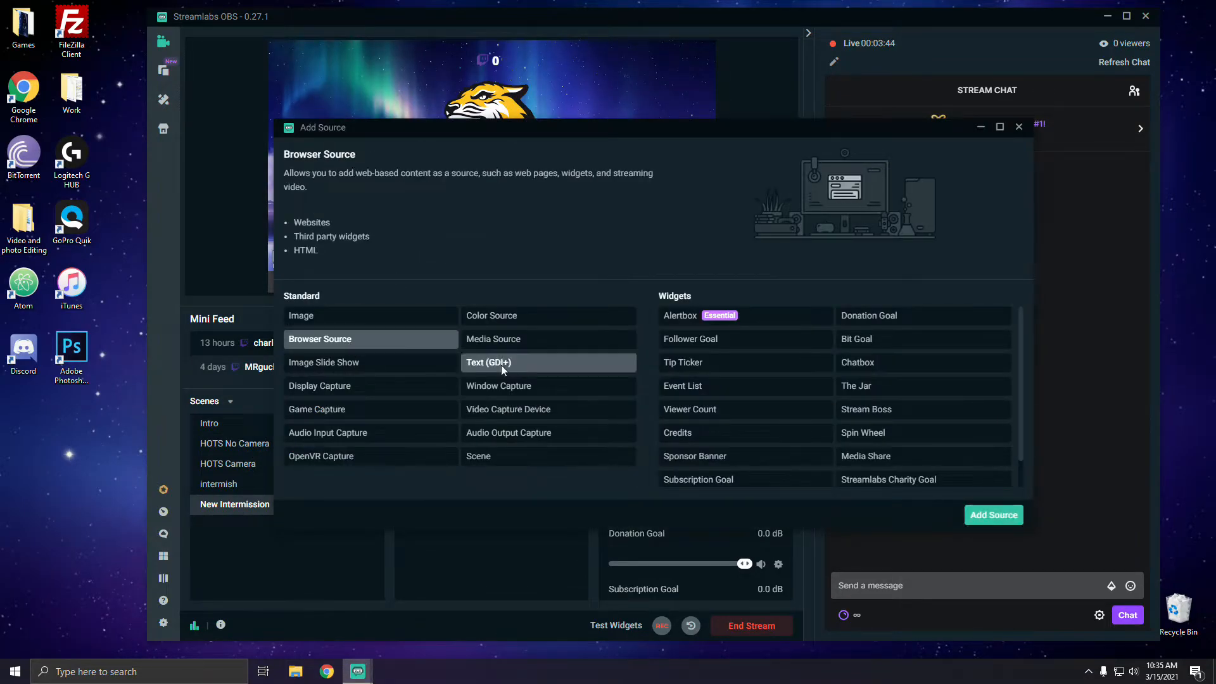
left_click(980, 516)
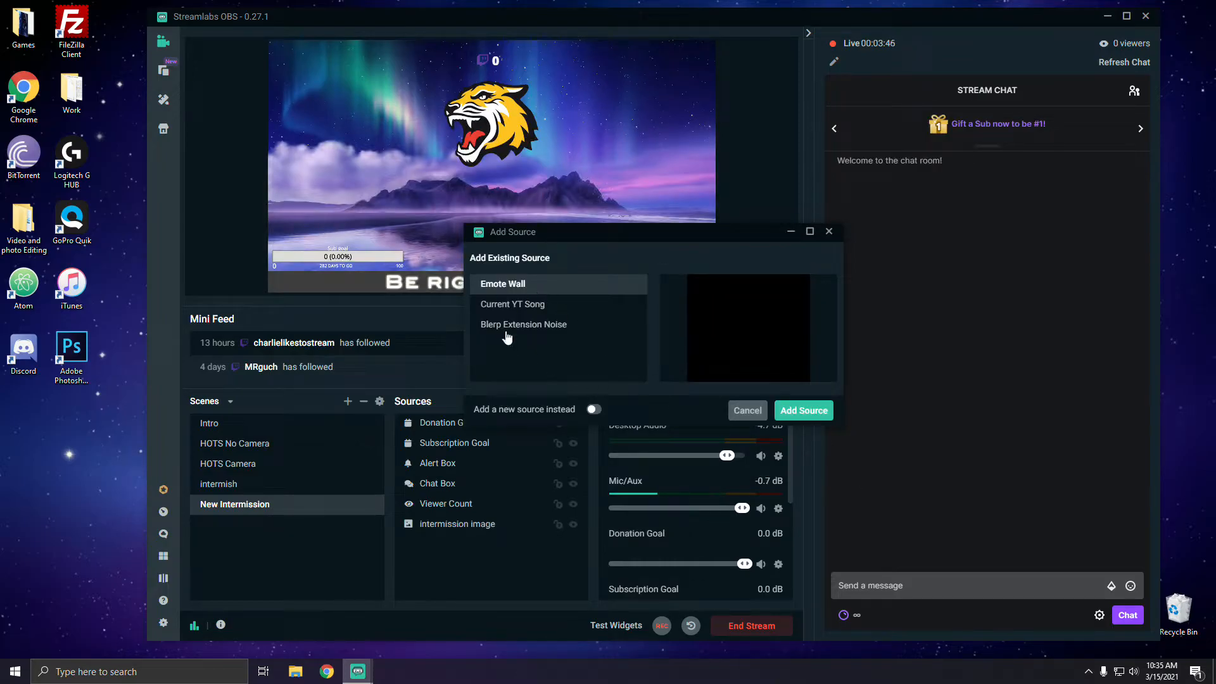
left_click(503, 305)
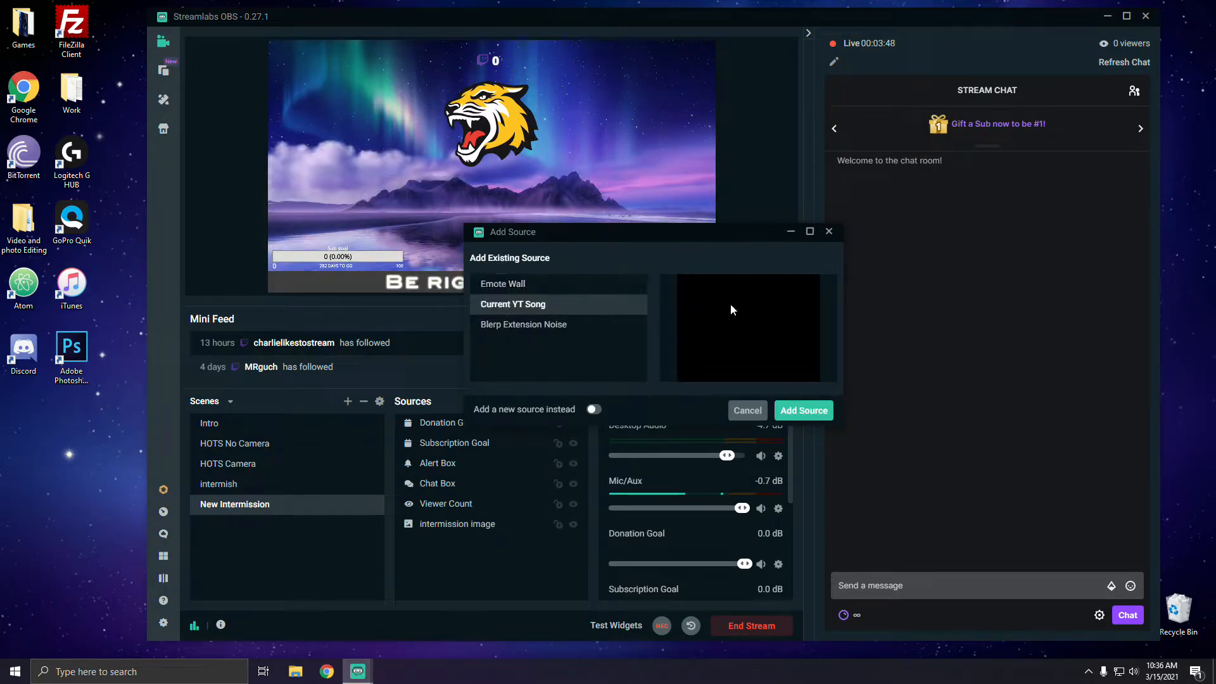
left_click(797, 411)
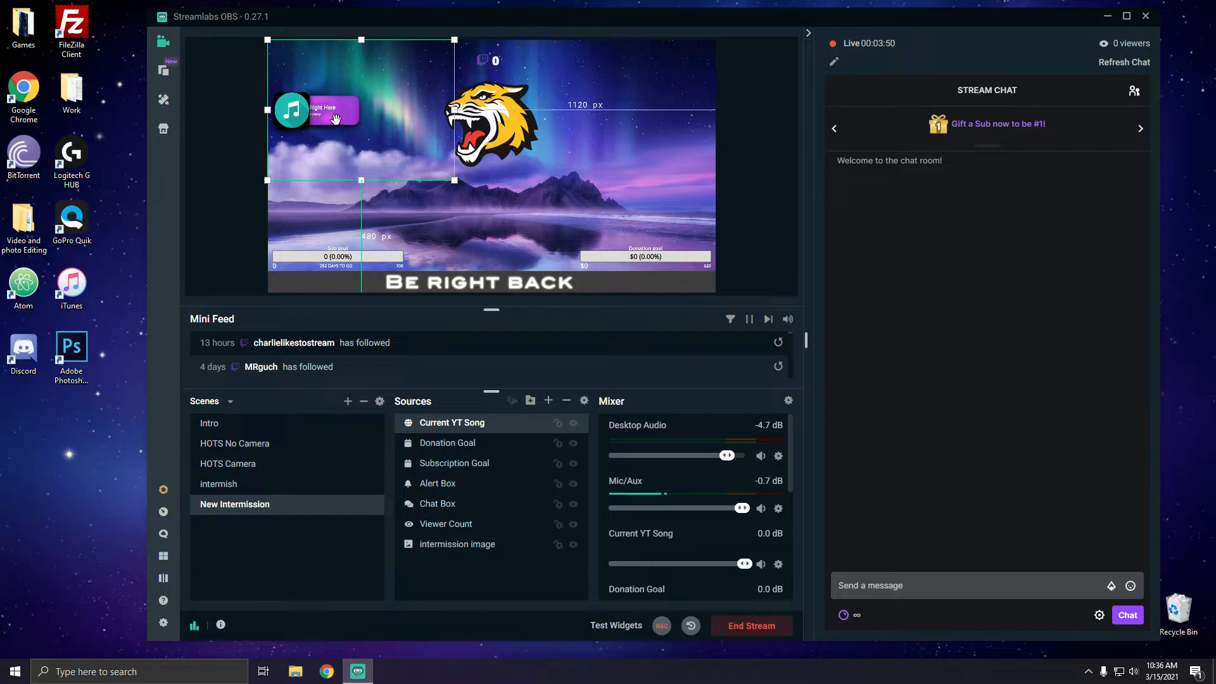
Move the Current YT Song widget to the canvas's upper-left corner, about 672 px above the bottom edge and 1120 px from the right edge.
left_click_drag(482, 211, 325, 70)
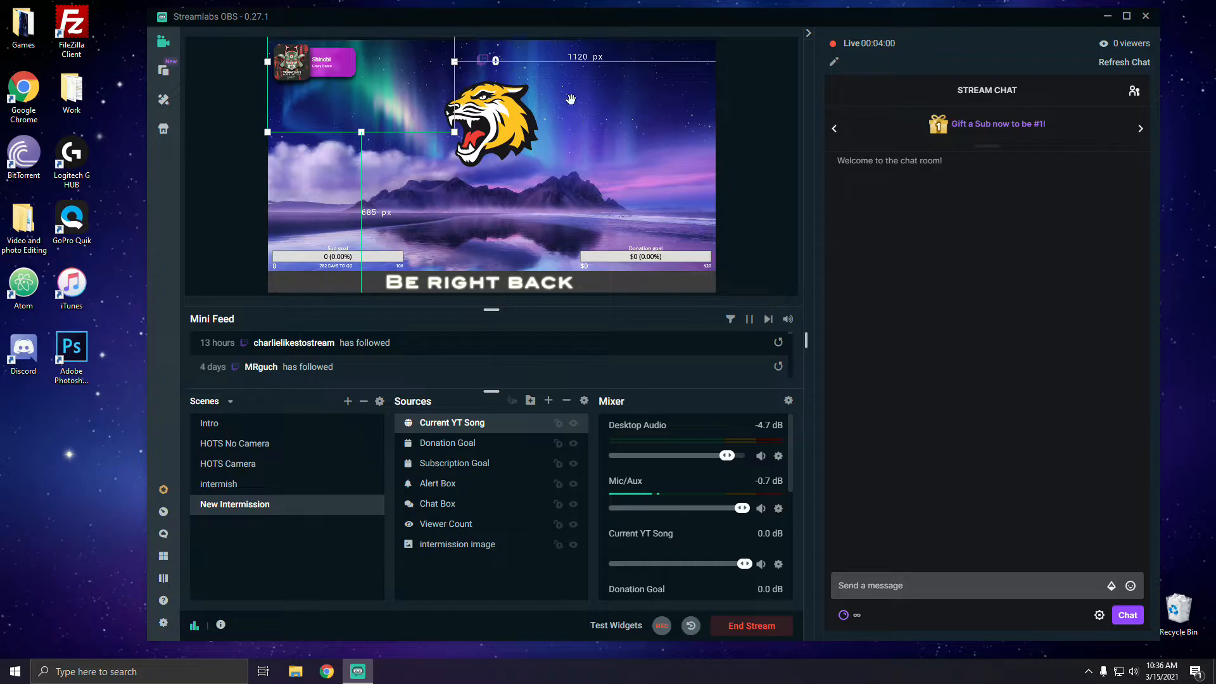
left_click(784, 146)
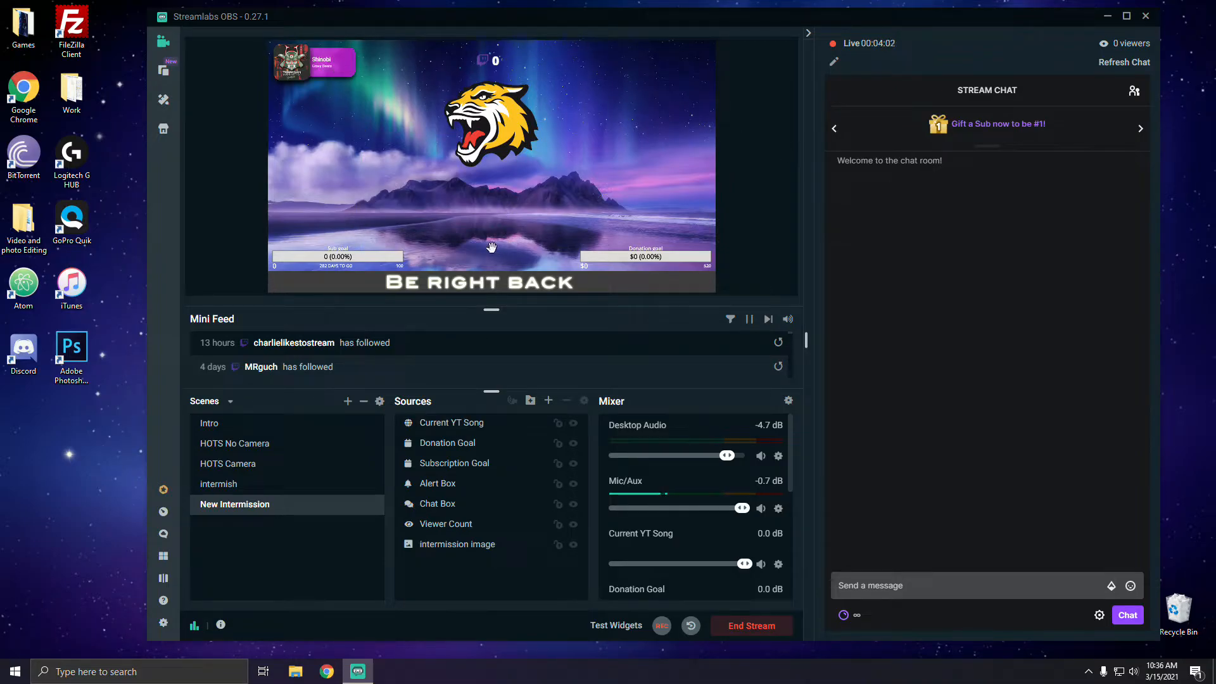
mouse_move(292, 73)
left_mouse_down()
mouse_move(467, 213)
mouse_move(437, 257)
mouse_move(297, 78)
left_mouse_up()
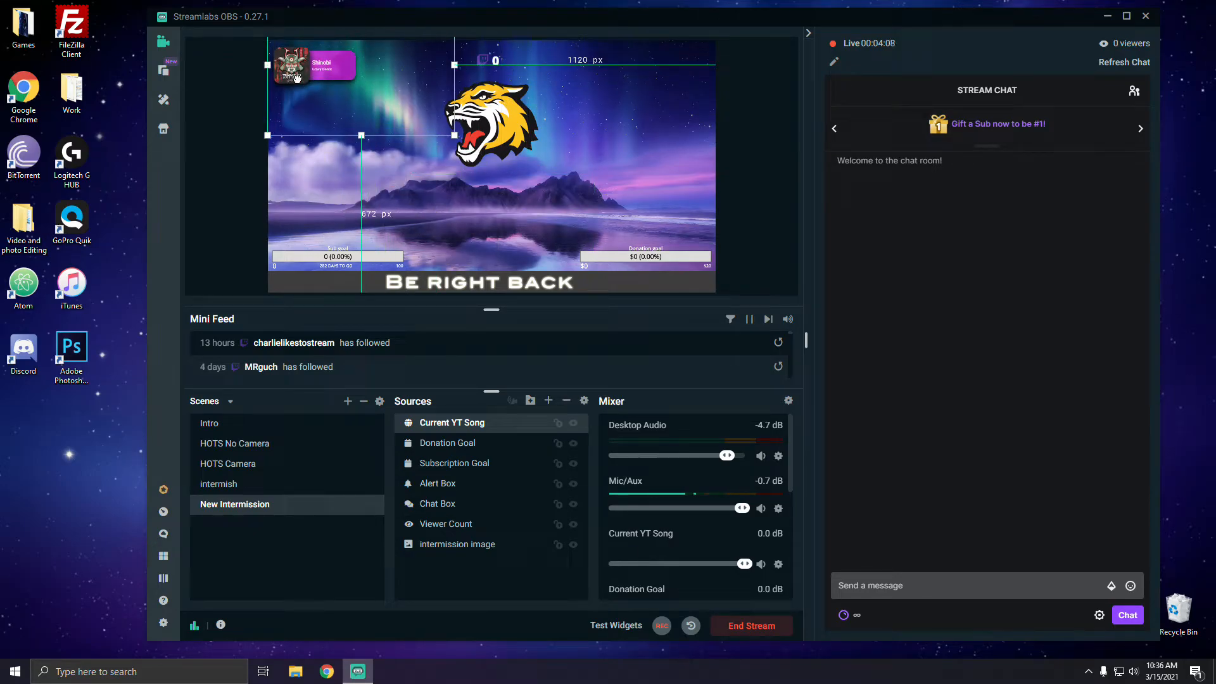
left_click(239, 87)
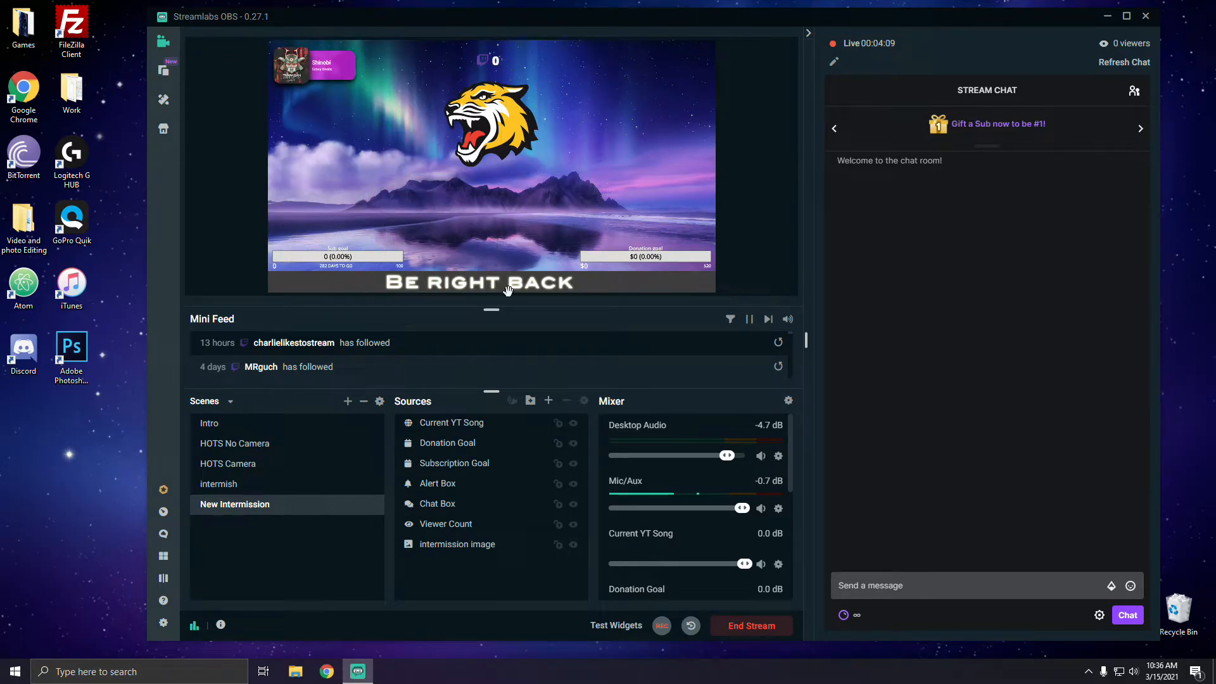
Move the Alert Box just below the song widget, about 100 px from the canvas's left edge and 189 px from its top.
left_click(437, 503)
left_click(434, 485)
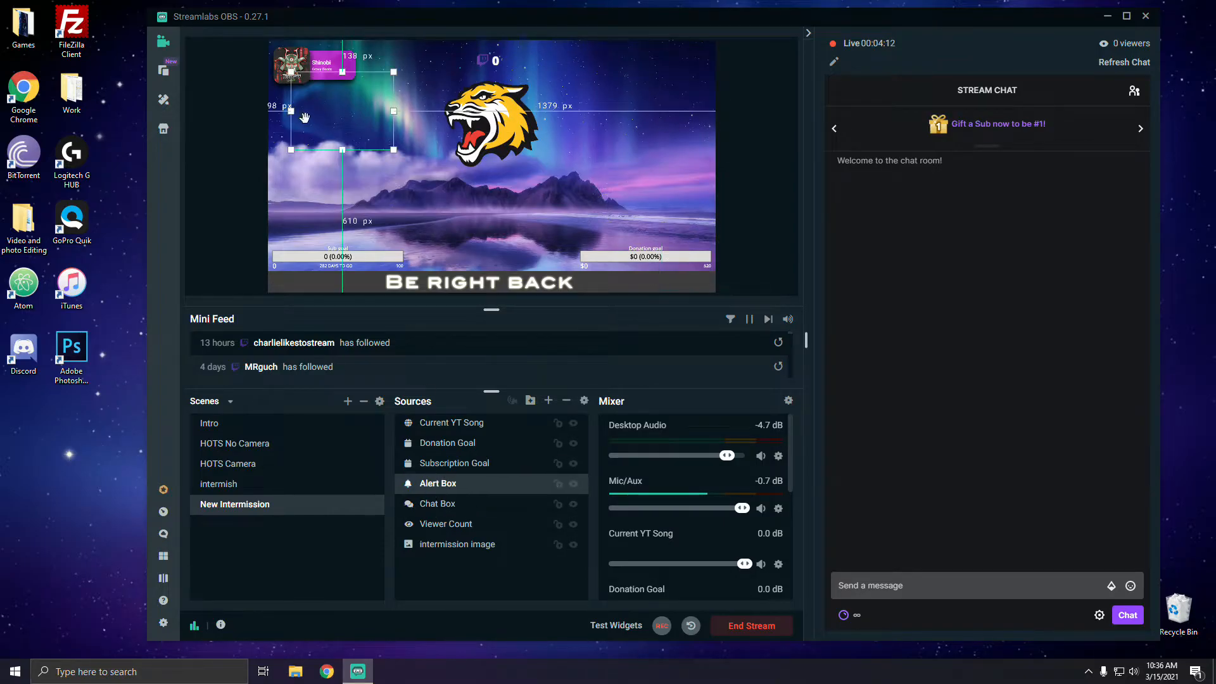
left_click_drag(323, 118, 325, 133)
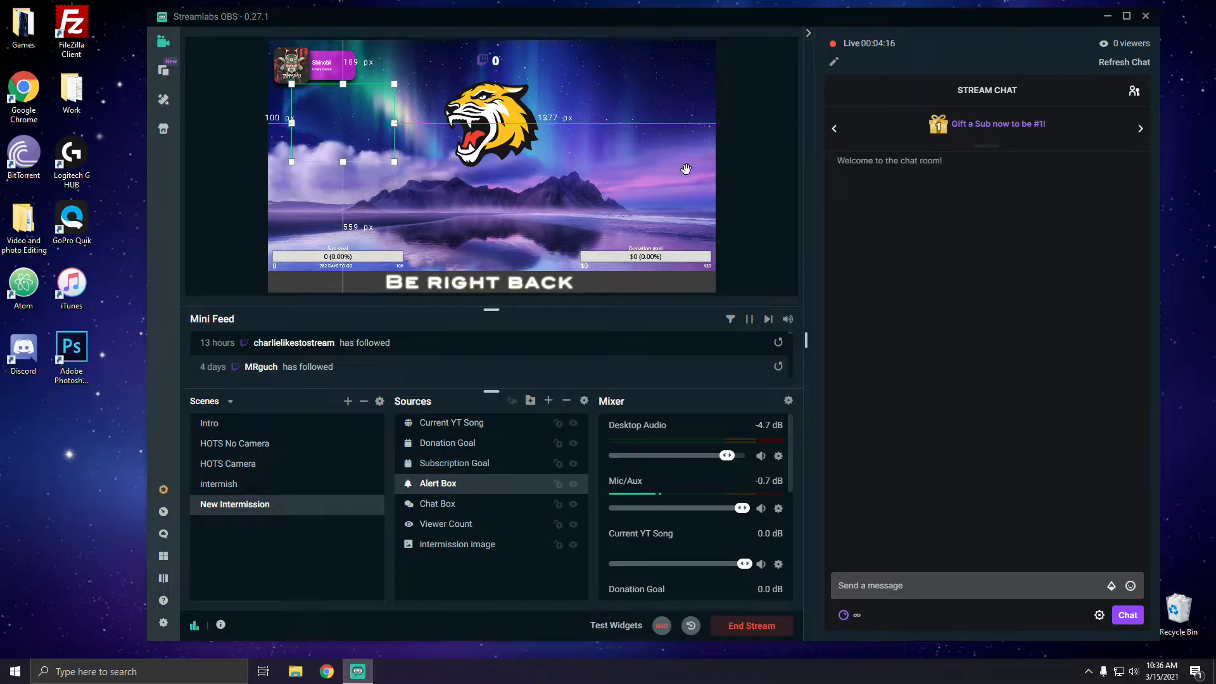
left_click(744, 173)
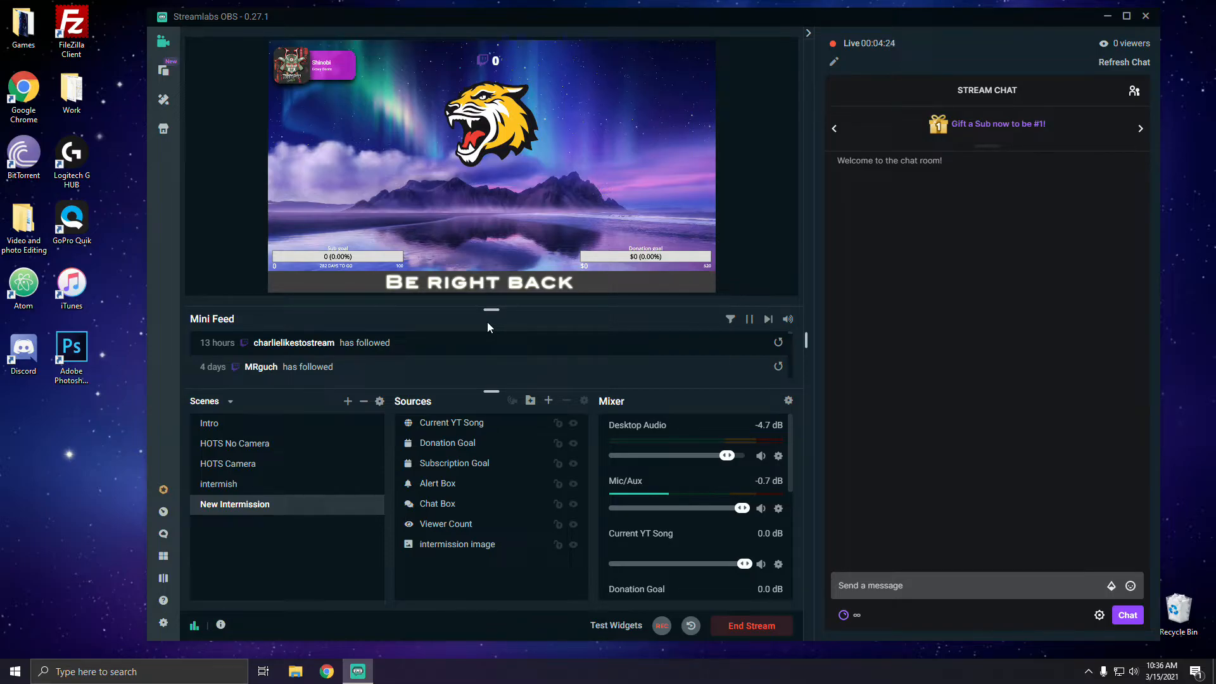
Compare the intermish and New Intermission scenes and try using the stream intermission picture for intermish's intermission image source.
left_click(237, 485)
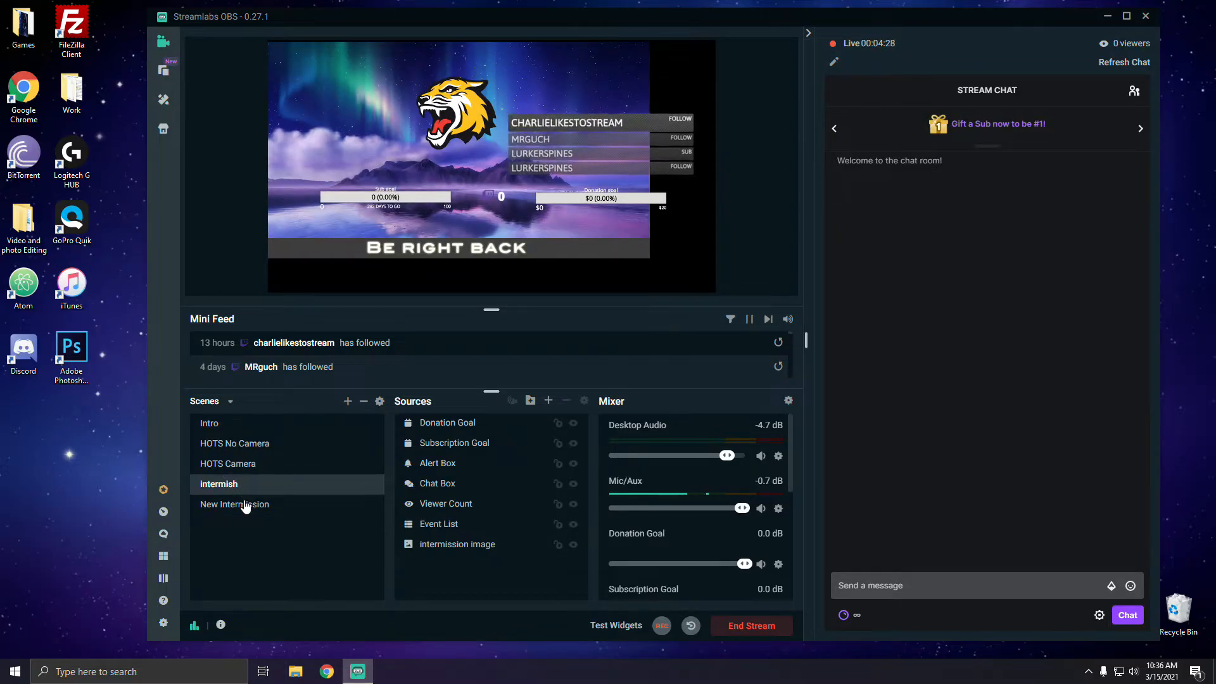
left_click(244, 503)
left_click(247, 485)
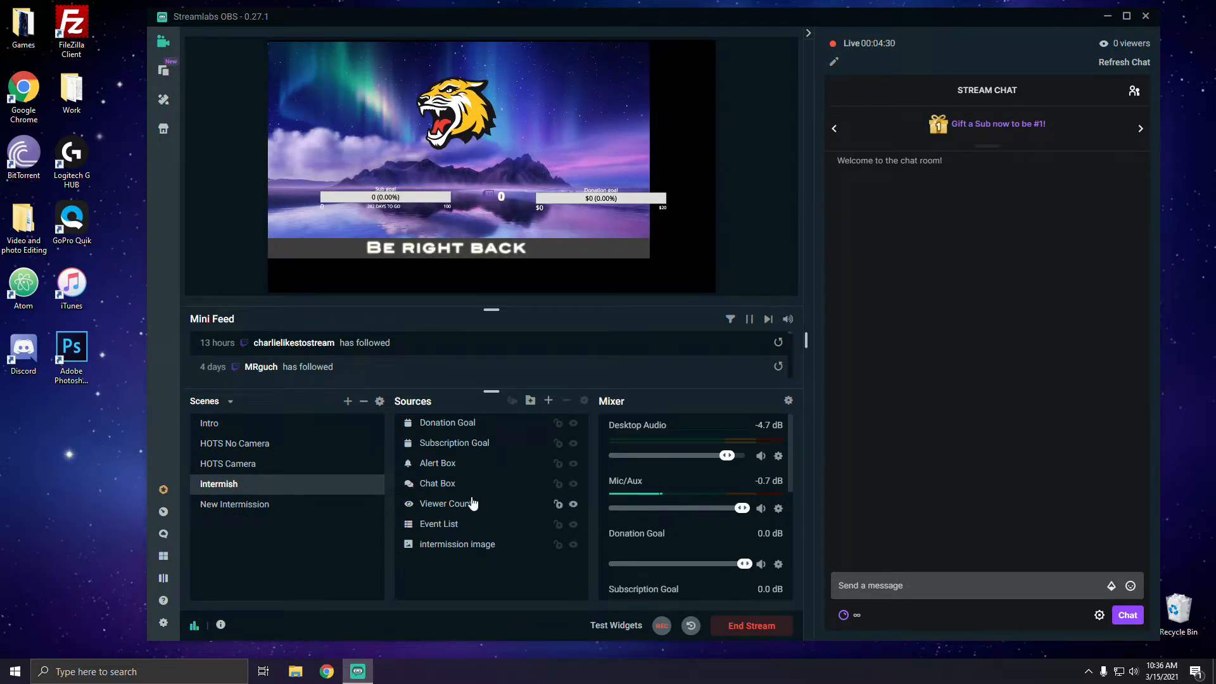
left_click(234, 503)
left_click(233, 485)
double_click(459, 545)
left_click(819, 246)
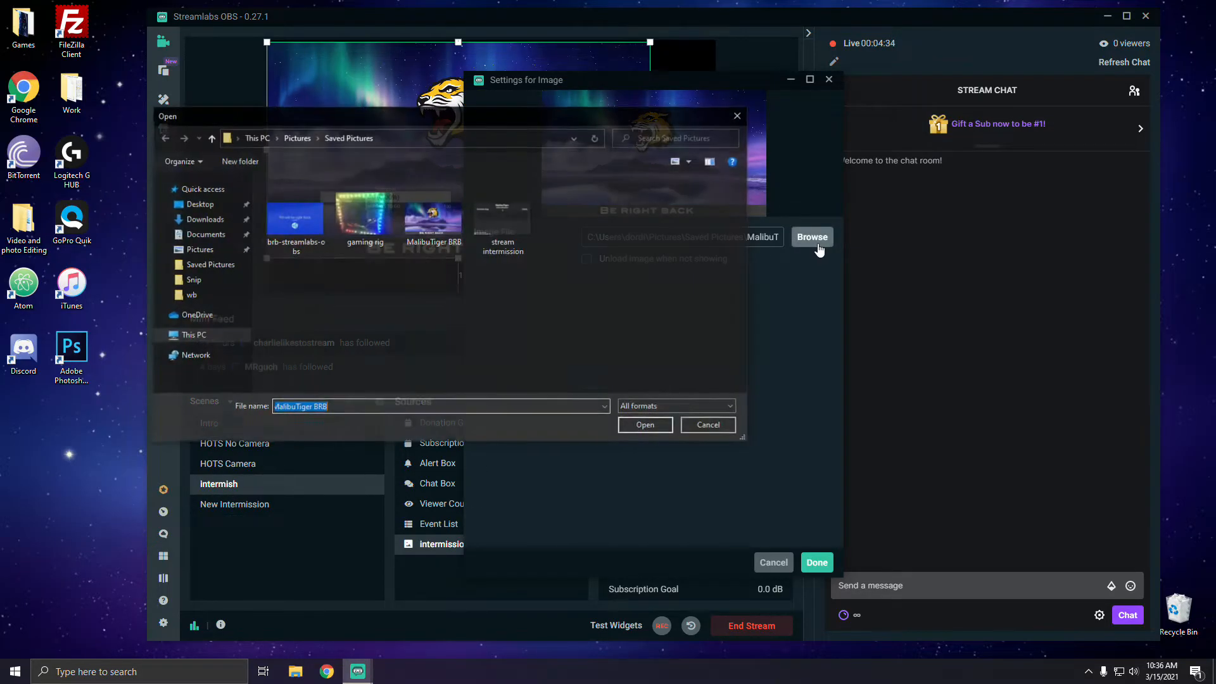
left_click(501, 215)
left_click(655, 420)
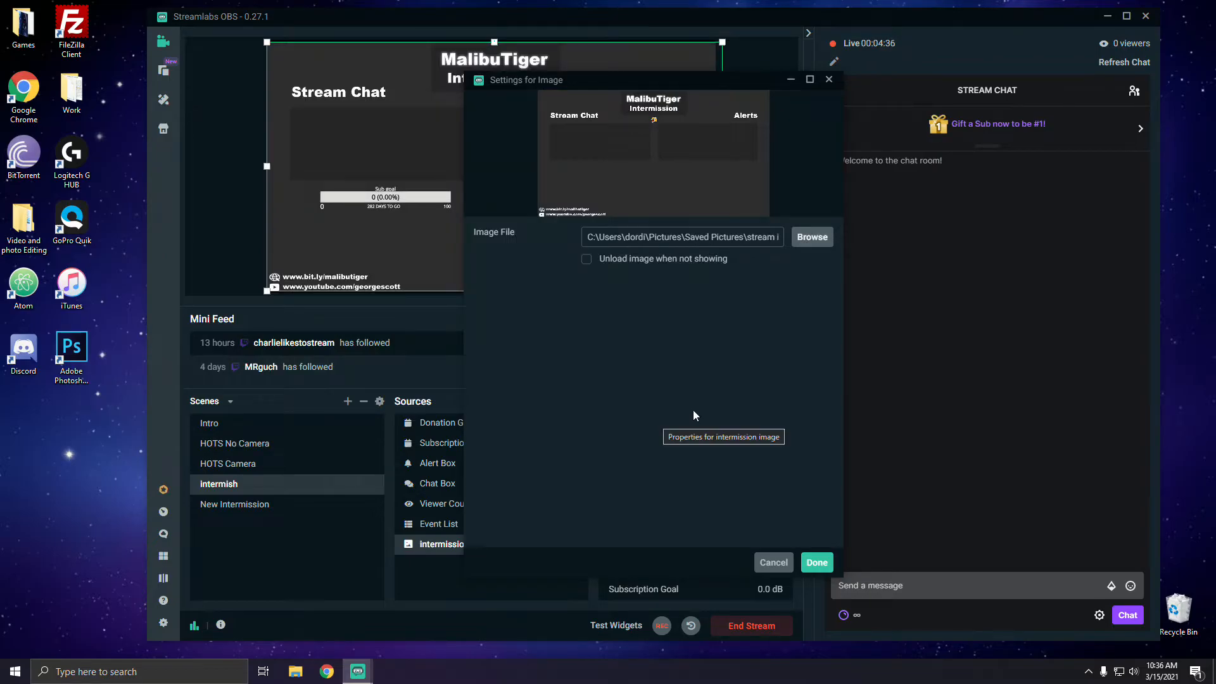
left_click(817, 562)
left_click(747, 280)
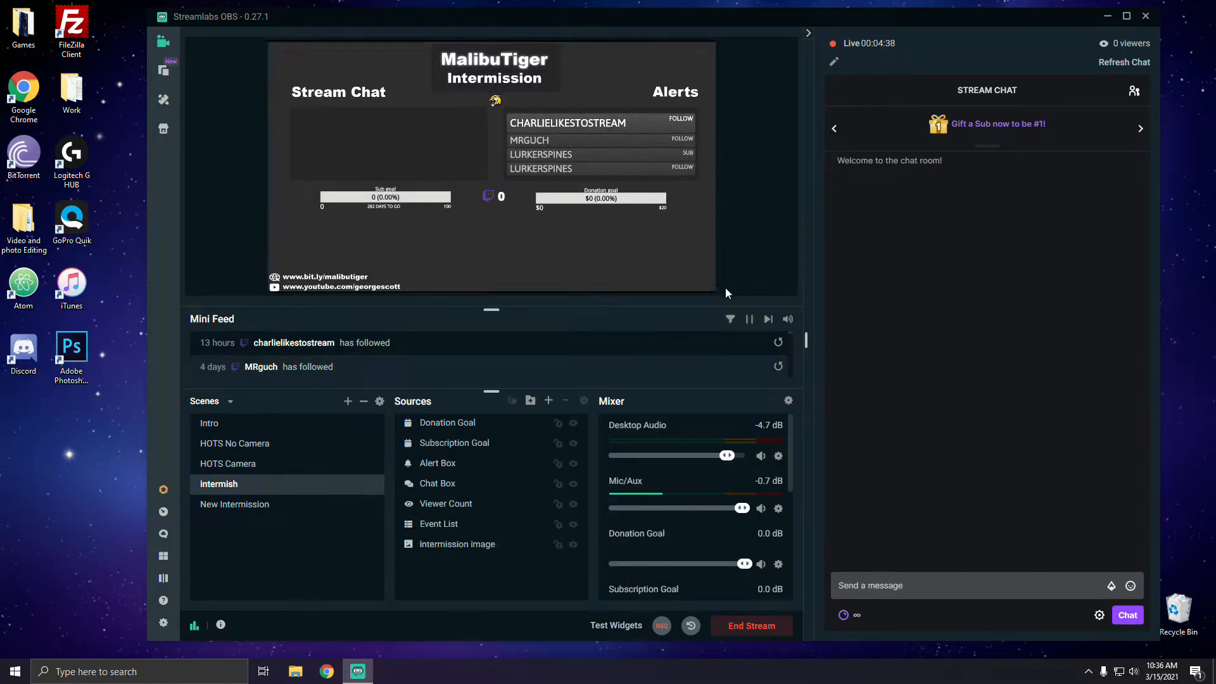
Set the intermission image source in the New Intermission scene back to the MalibuTiger BRB picture.
left_click(273, 514)
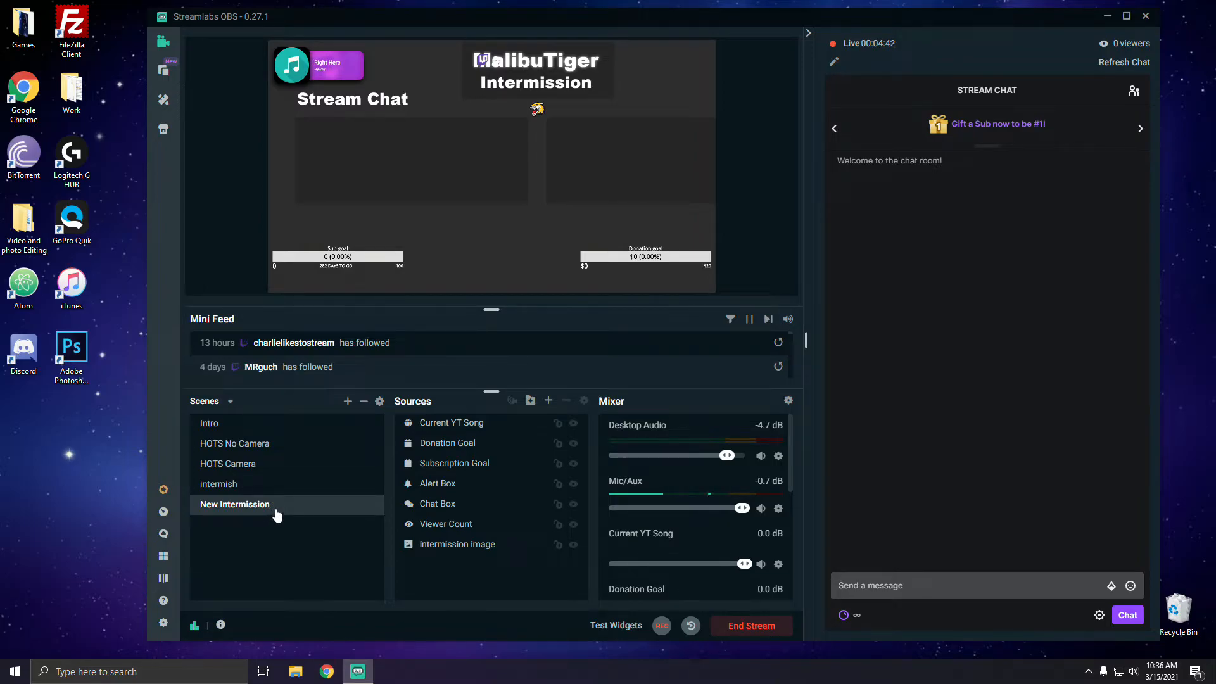
double_click(449, 544)
left_click(811, 238)
left_click(447, 218)
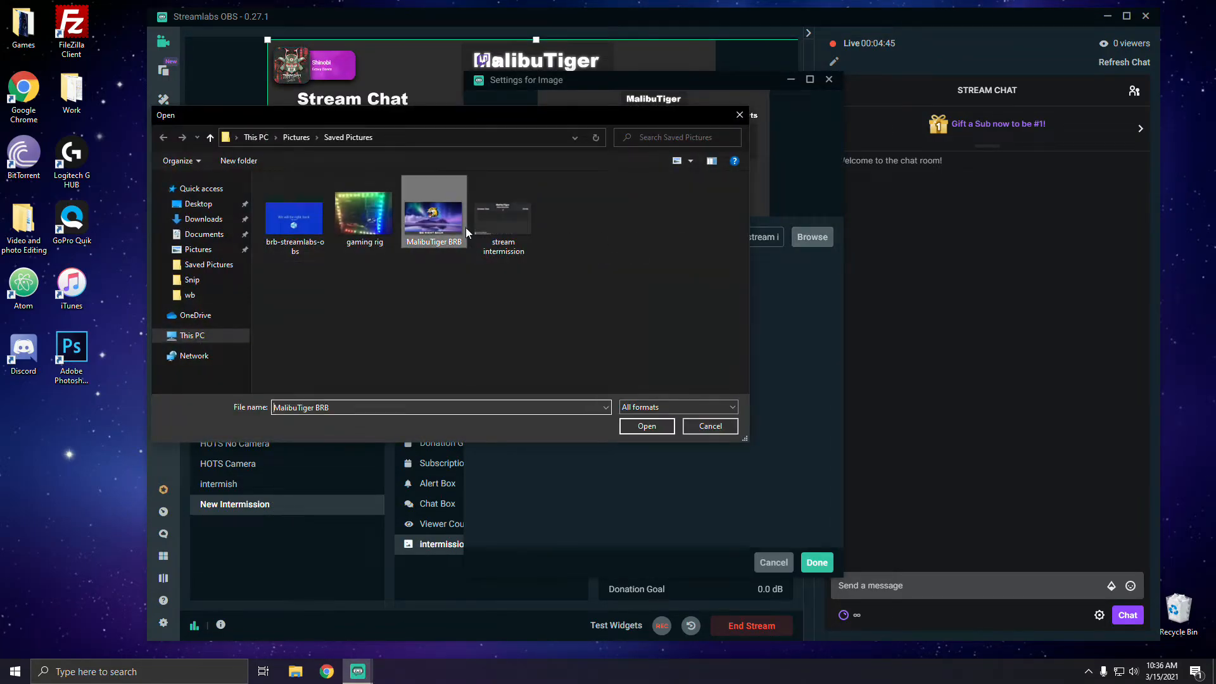
left_click(646, 426)
left_click(829, 80)
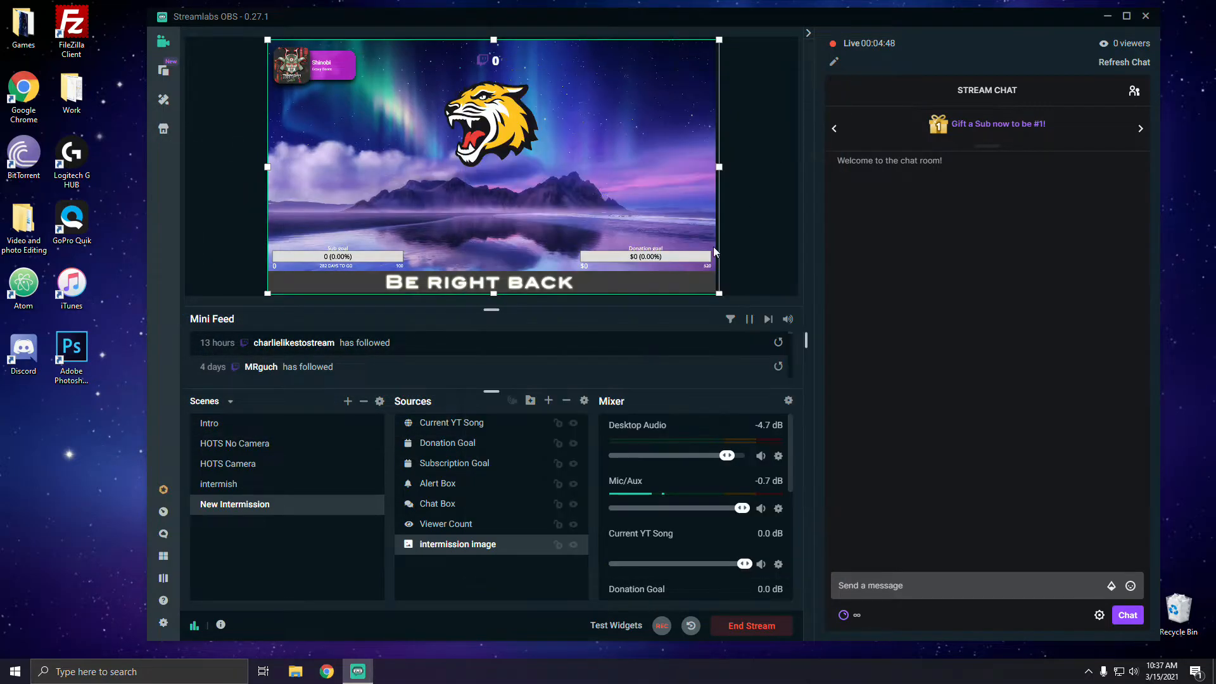
left_click(751, 273)
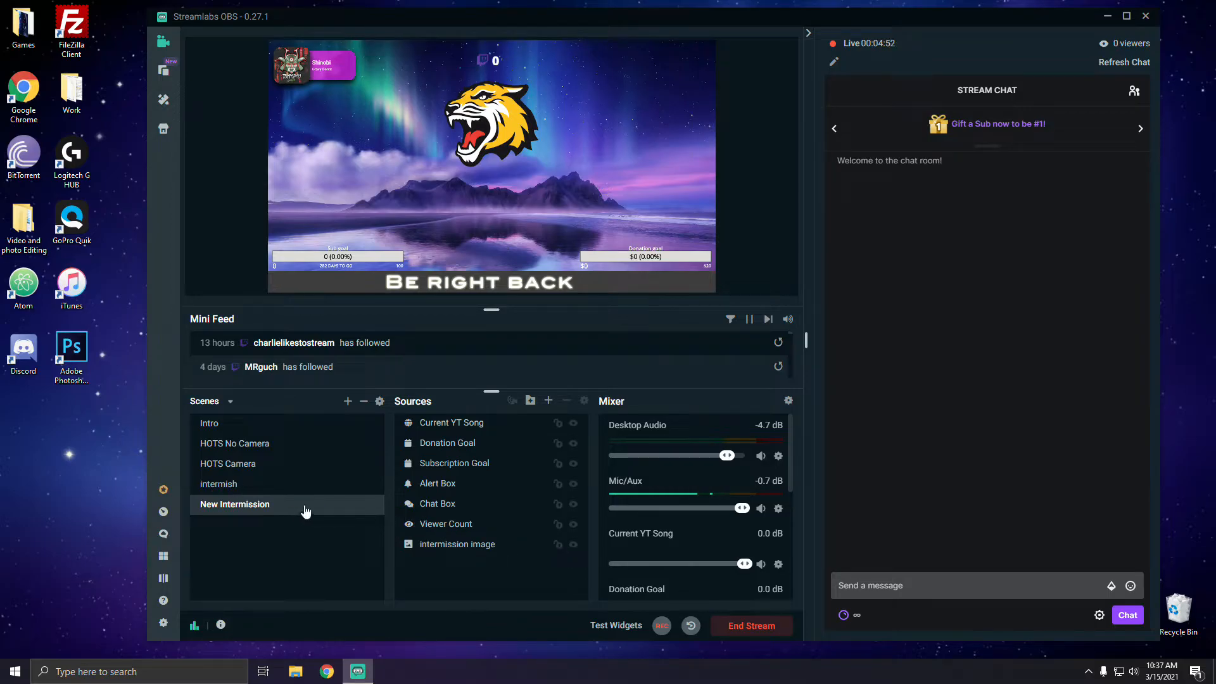
Remove the intermission image source from the intermish scene.
left_click(246, 485)
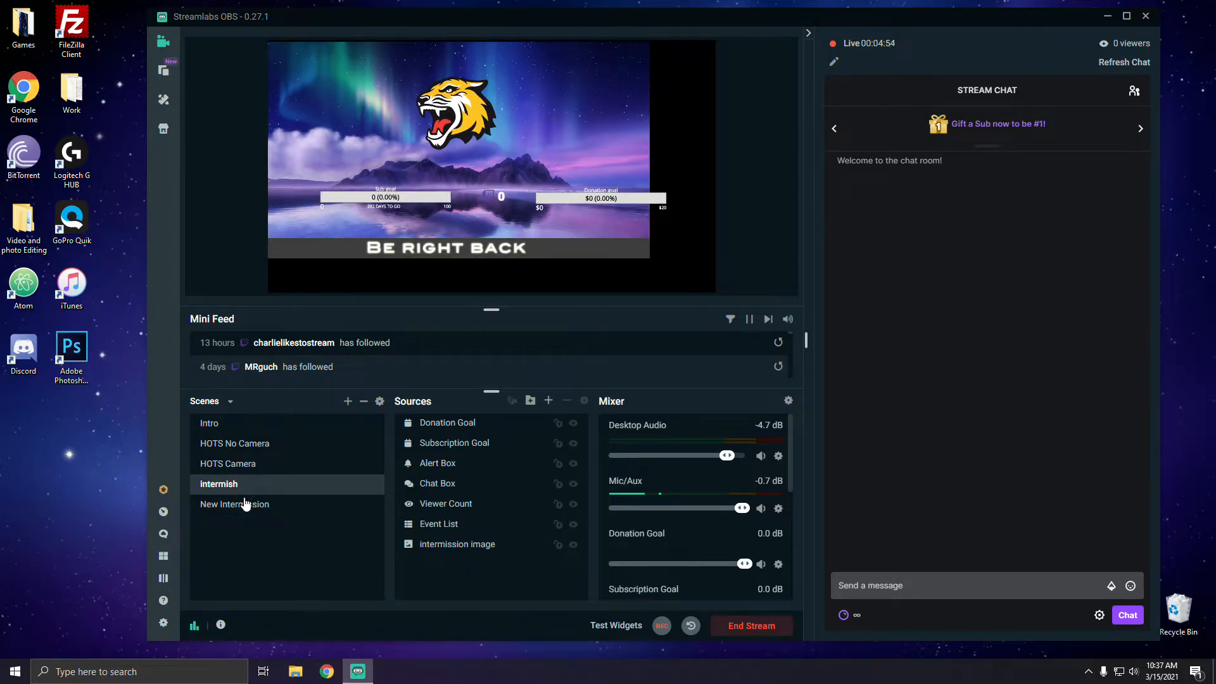
left_click(474, 544)
right_click(484, 544)
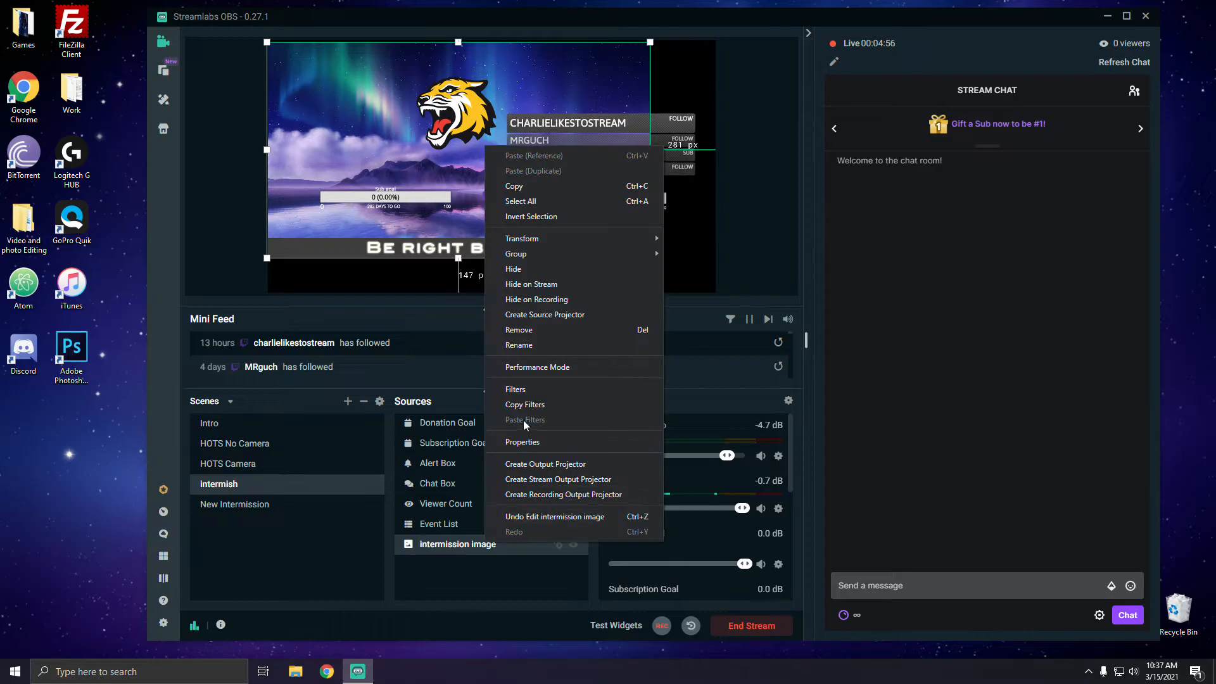
left_click(520, 330)
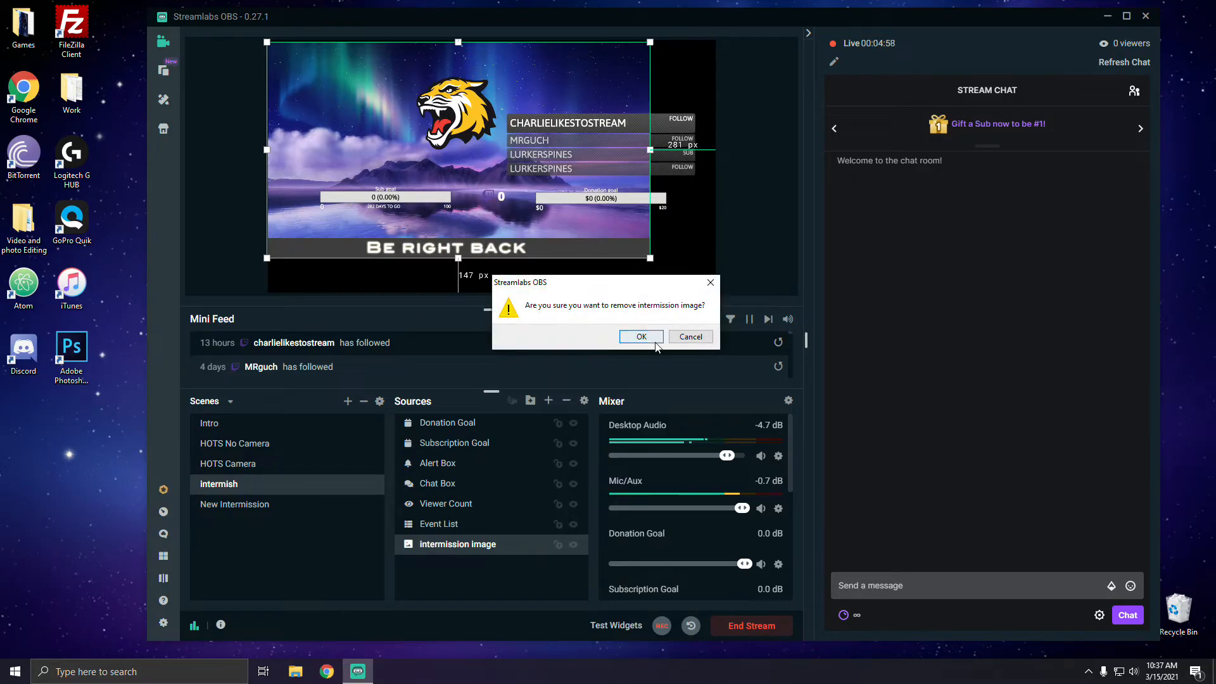
left_click(652, 340)
Add a new image source named Intermission Image Old to the intermish scene.
left_click(548, 400)
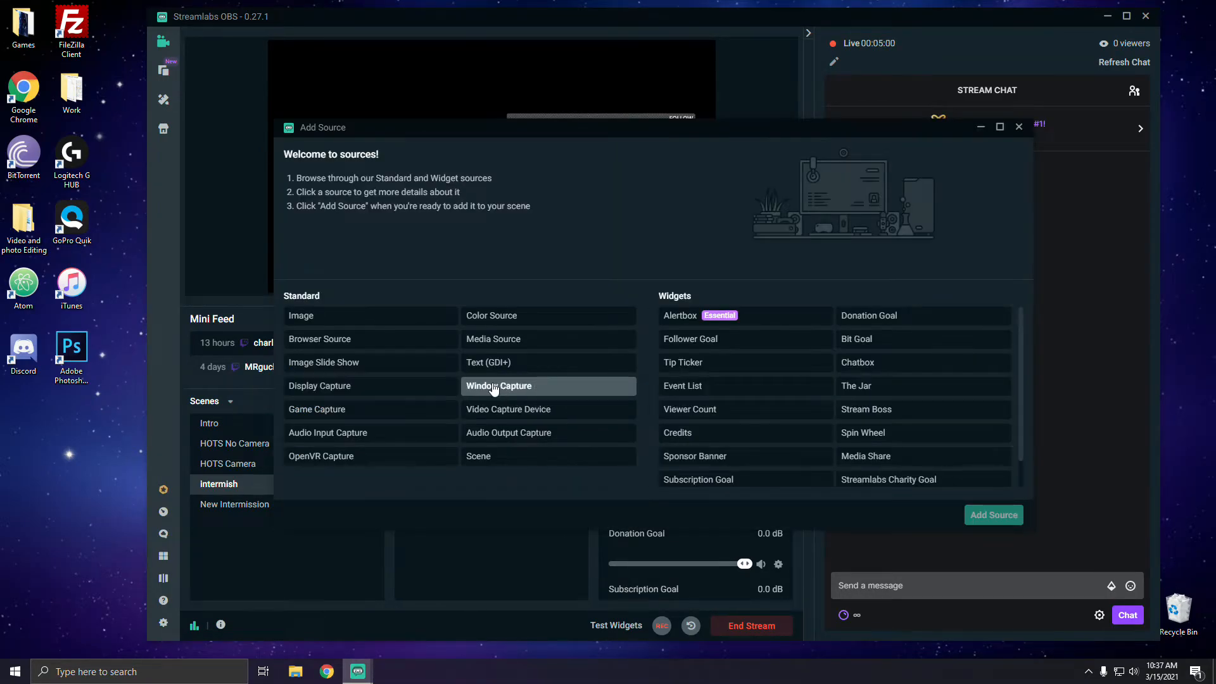
left_click(371, 317)
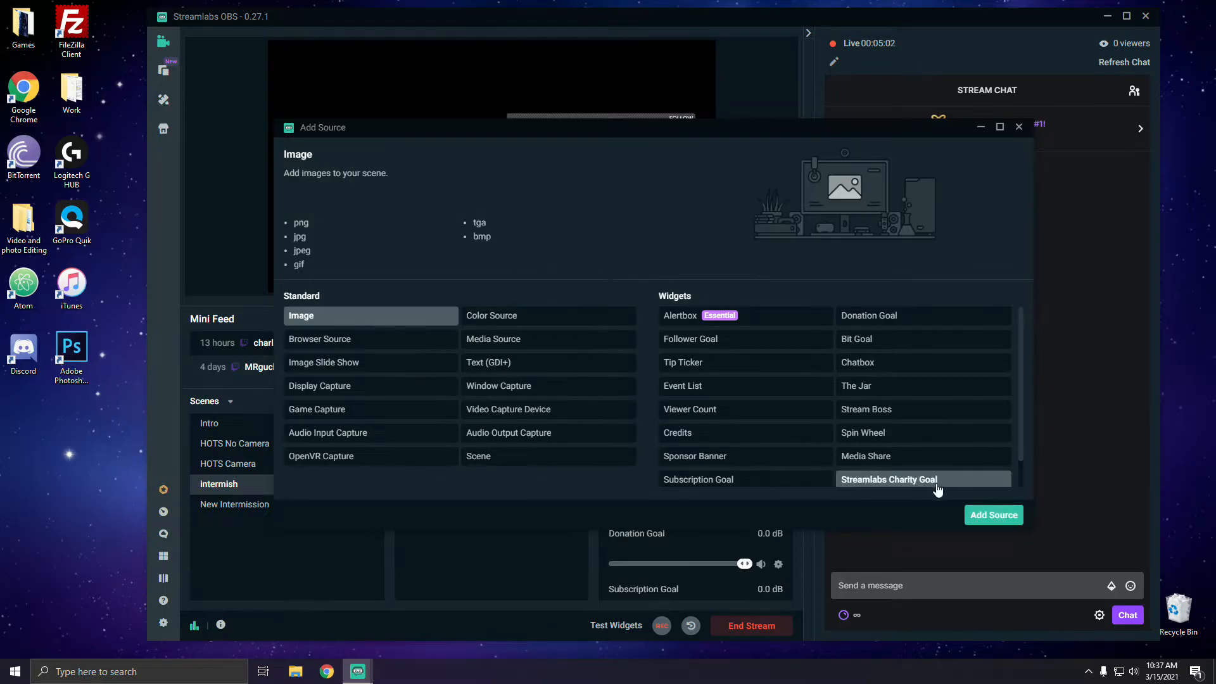
left_click(993, 514)
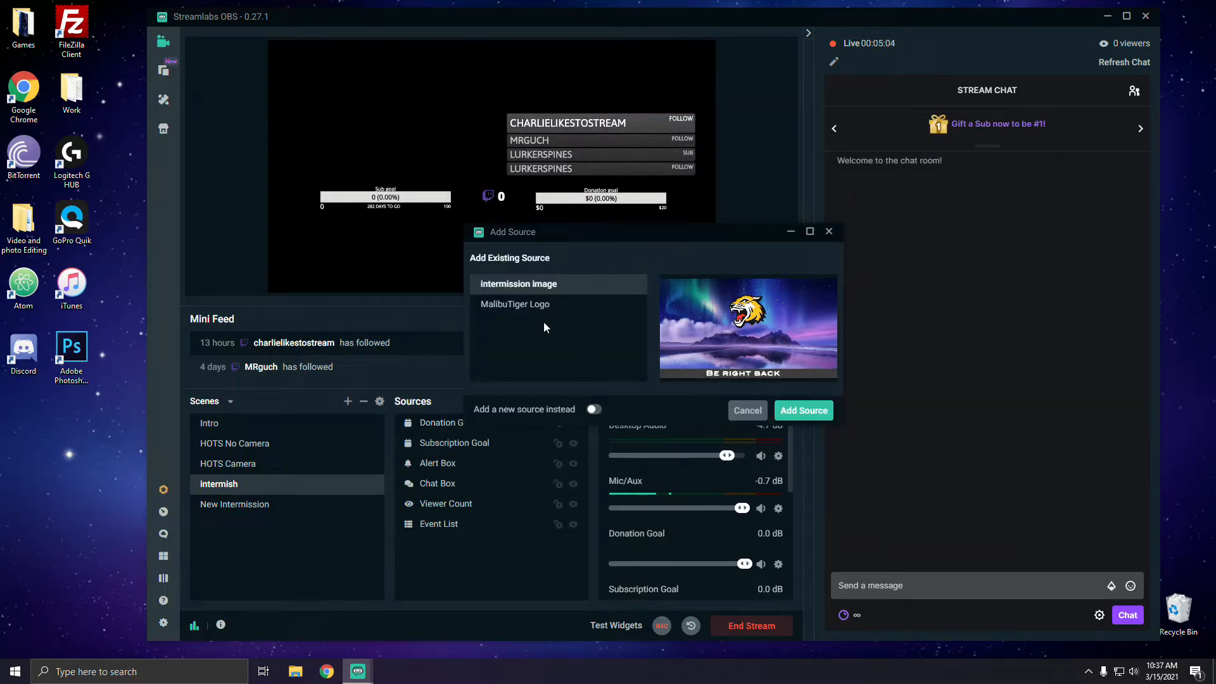
key("ctrl+a")
type("I")
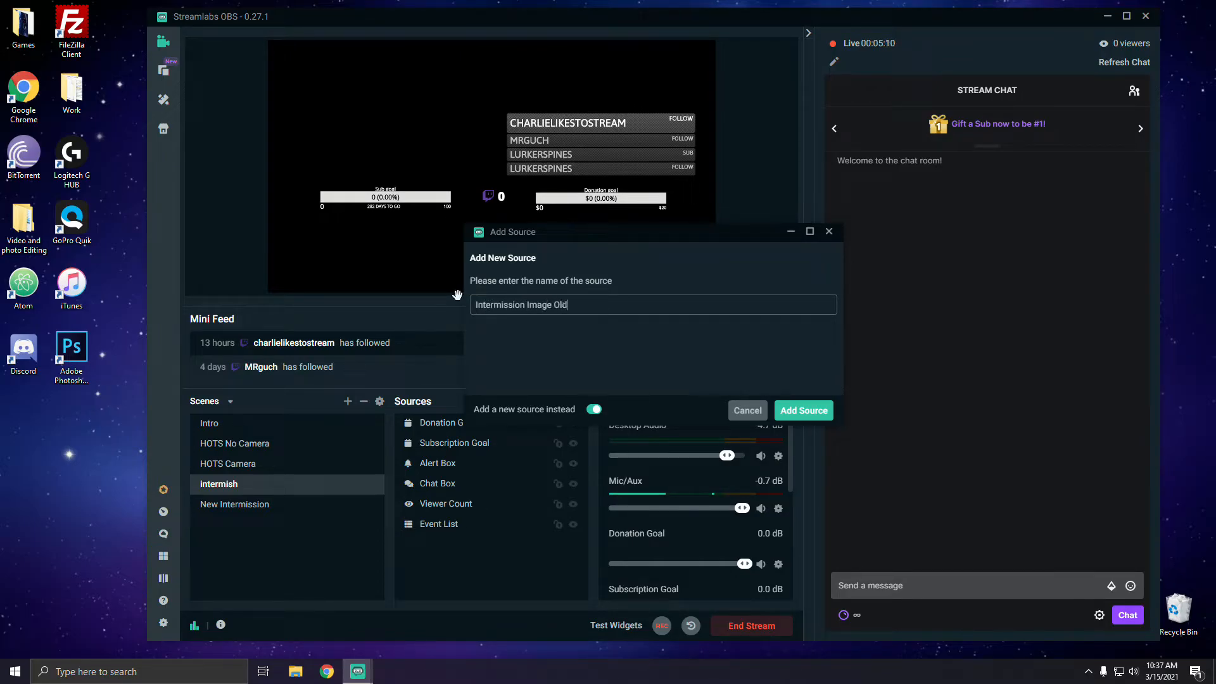
left_click(802, 410)
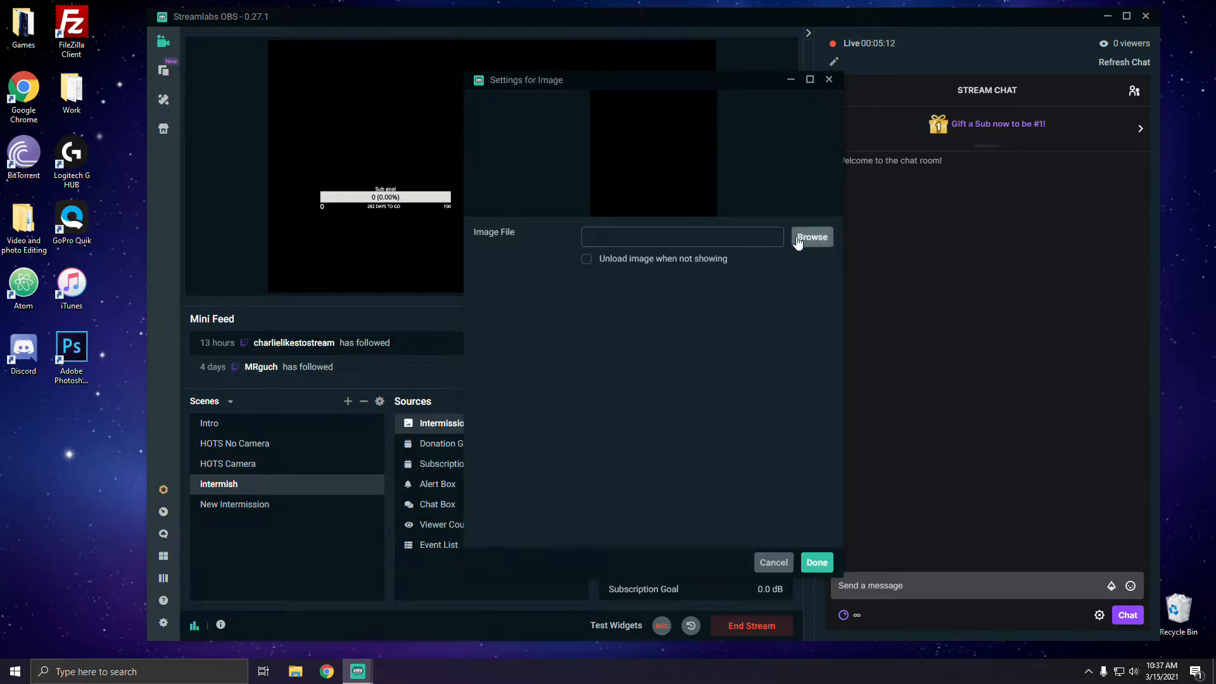
Load the stream intermission picture into the Intermission Image Old source and move that source beneath all the widgets.
left_click(803, 236)
left_click(503, 226)
left_click(629, 421)
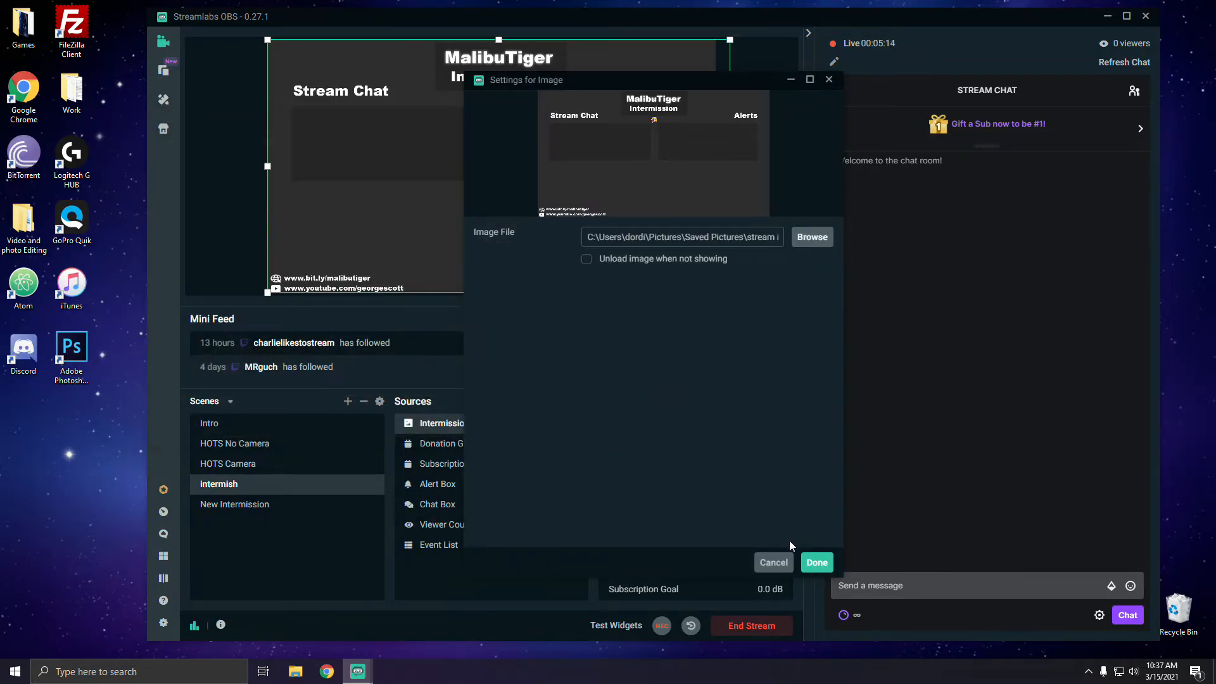
left_click(807, 563)
left_click(785, 217)
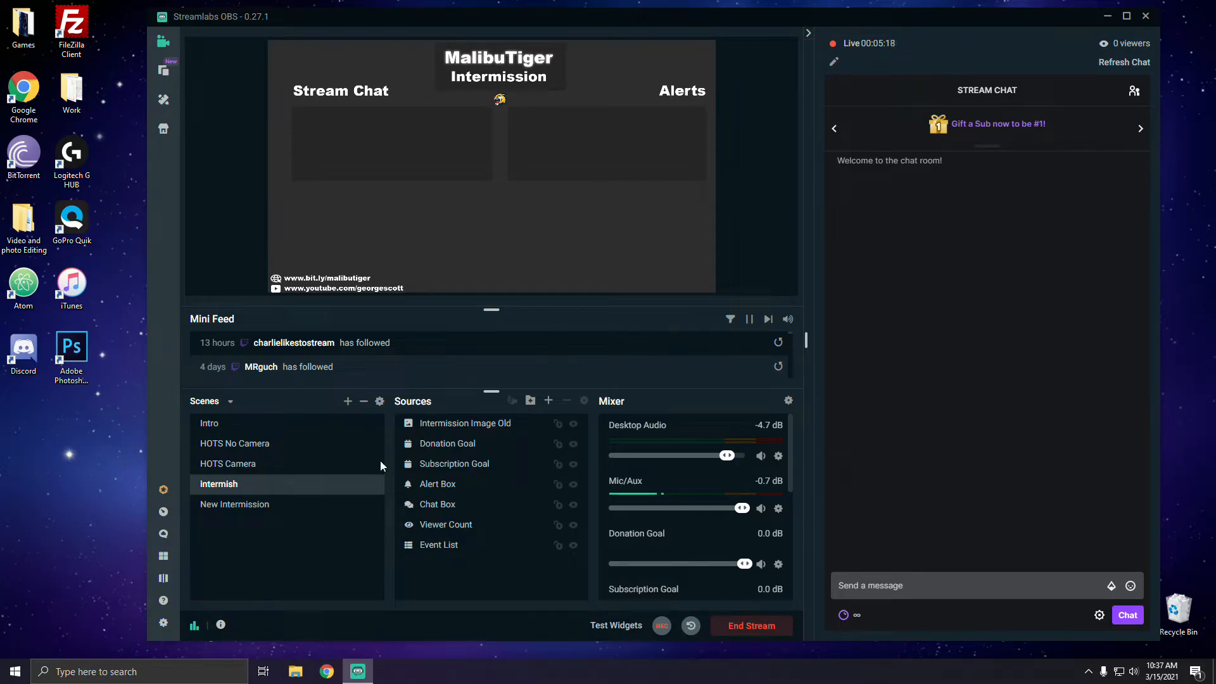
left_click_drag(430, 423, 434, 555)
left_click(789, 216)
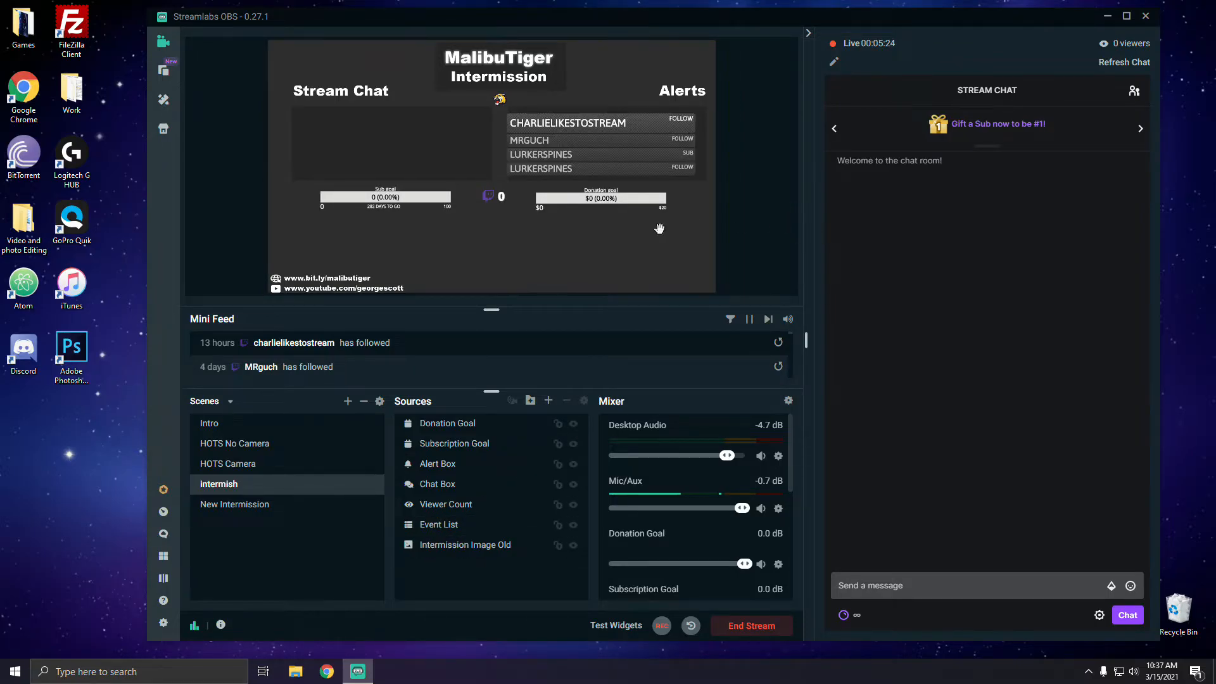
Compare the two intermission scenes and move New Intermission above intermish in the scene order.
left_click(236, 505)
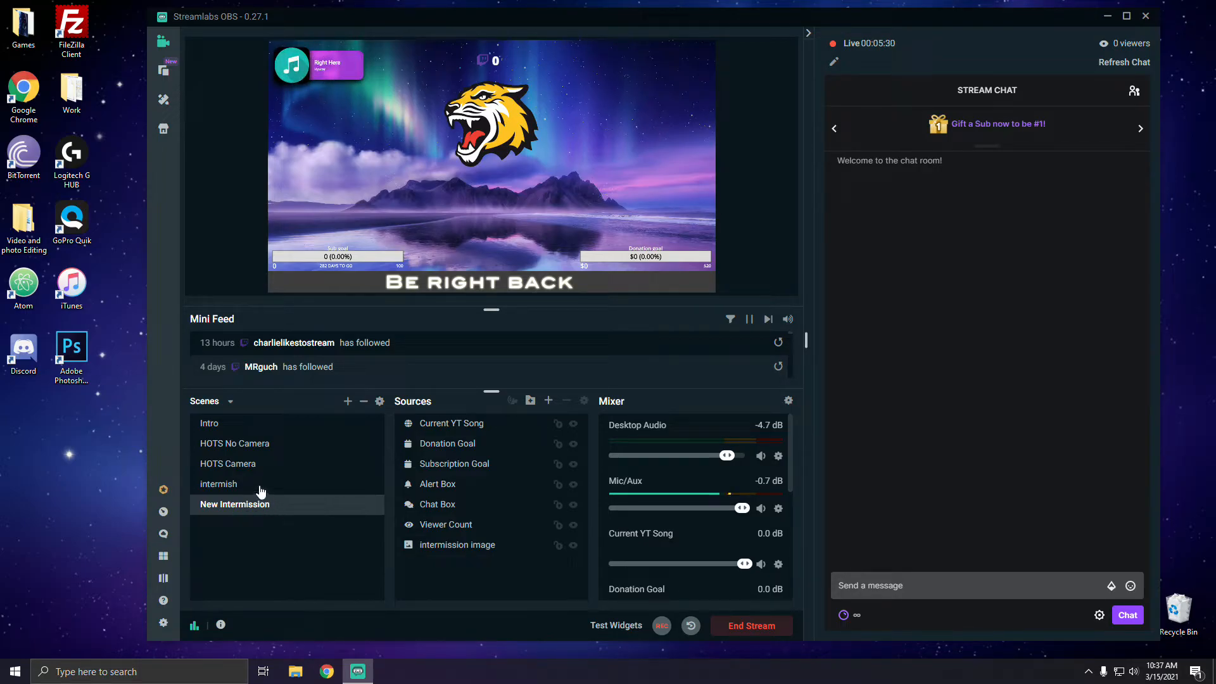
left_click(259, 487)
left_click_drag(255, 506, 256, 486)
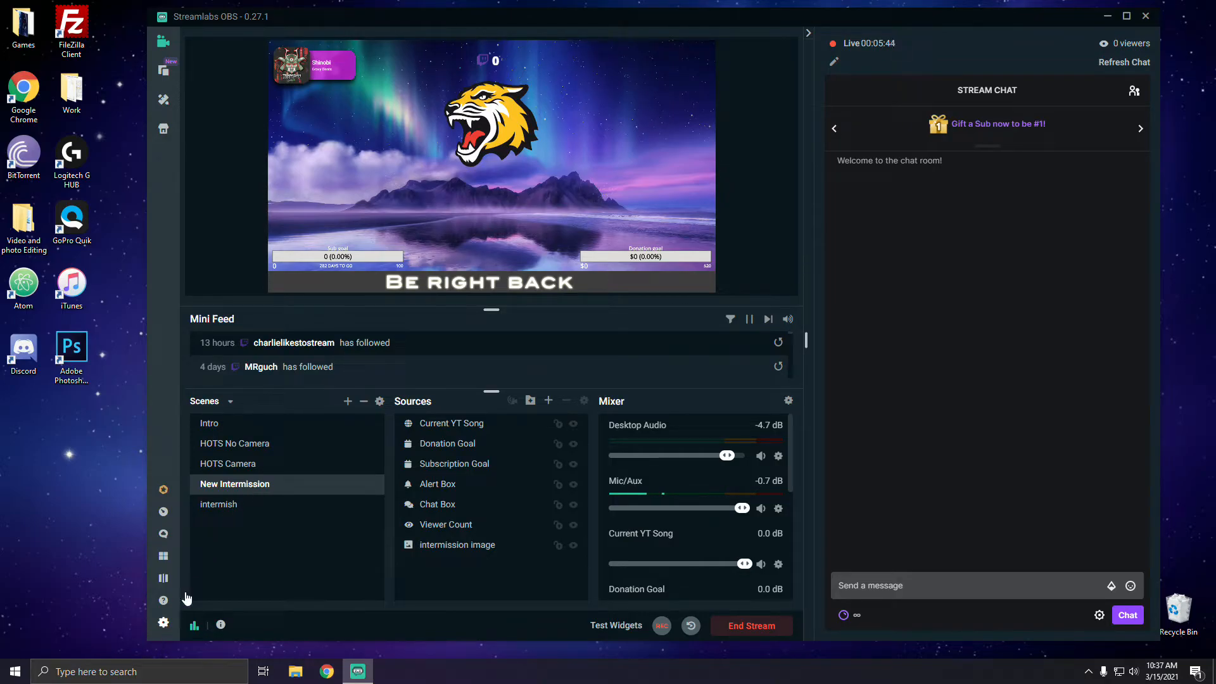
Rename the intermish scene as Old Intermission.
left_click(233, 504)
right_click(233, 505)
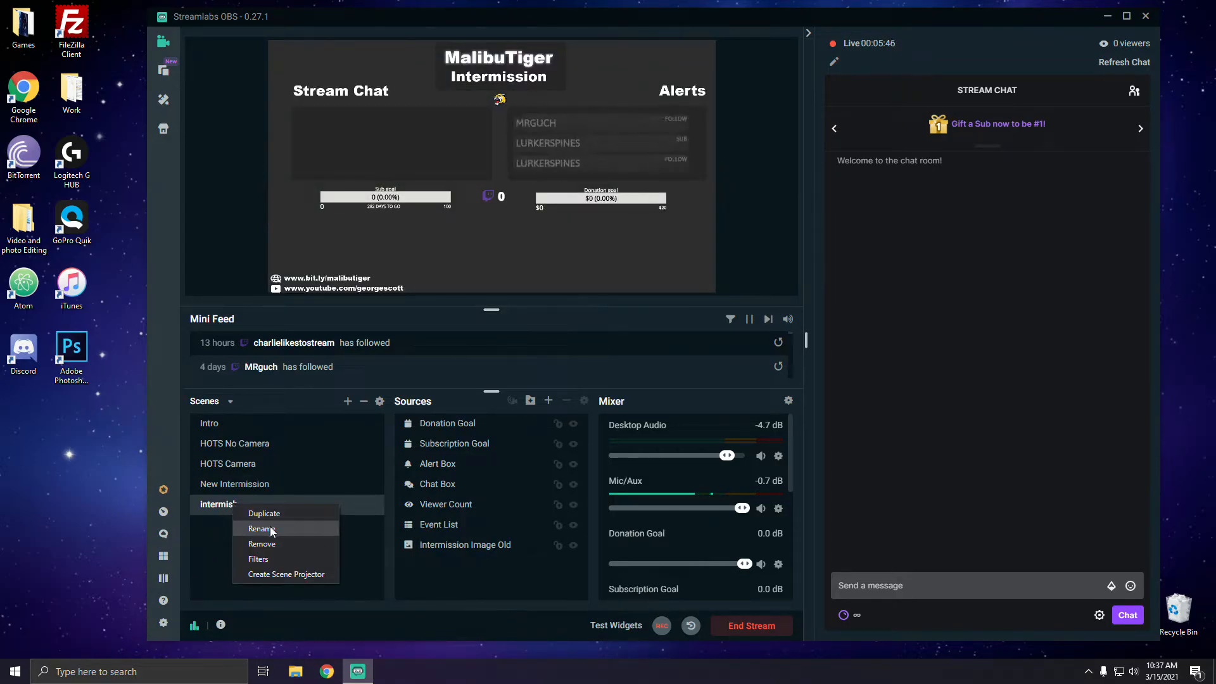
left_click(271, 528)
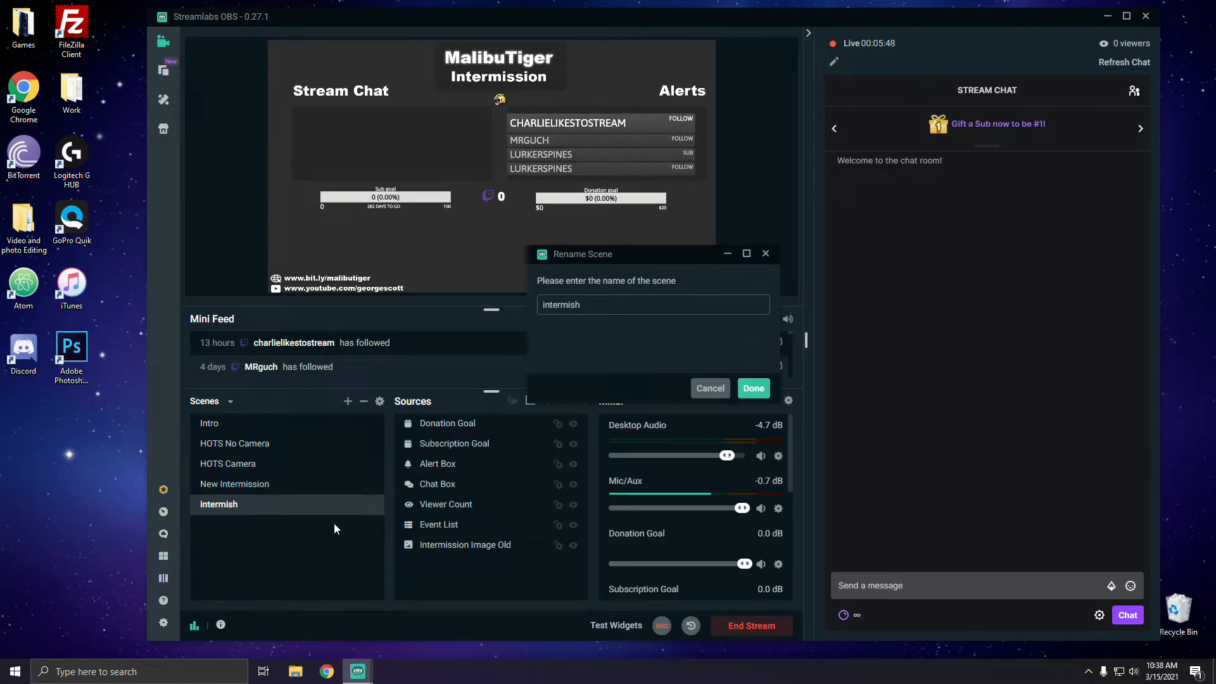
key("ctrl+a")
type("Old Intermission")
key("Return")
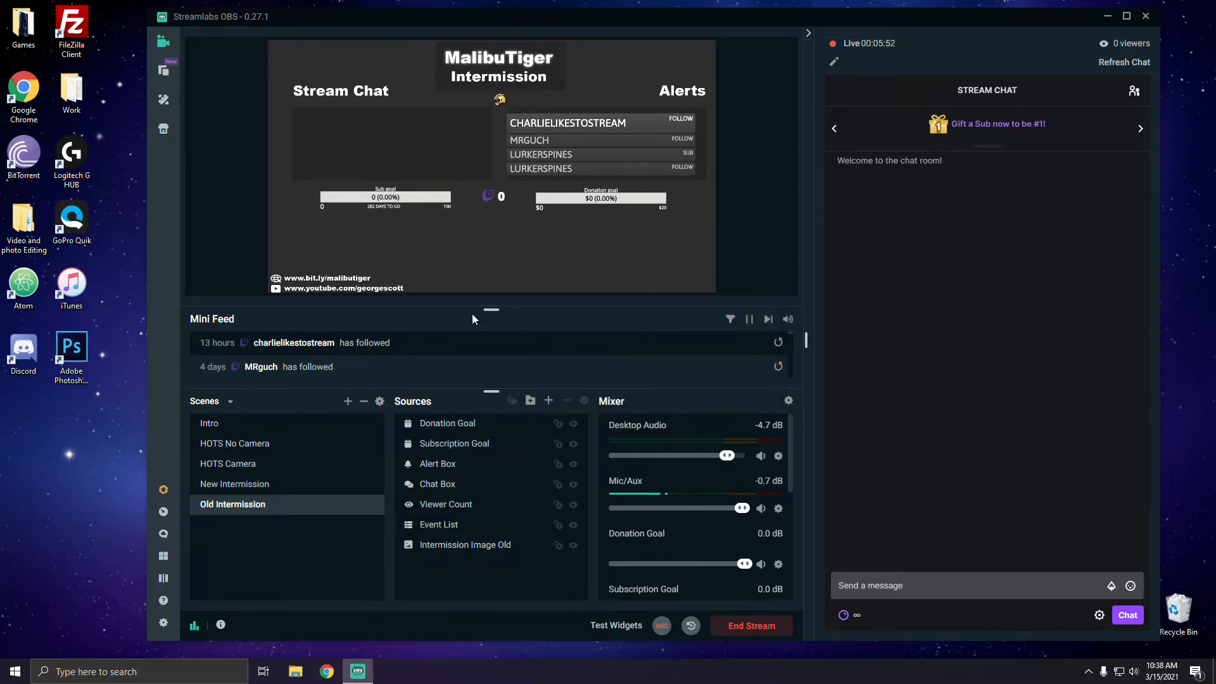
Rename the New Intermission scene as Be Right Back.
left_click(247, 485)
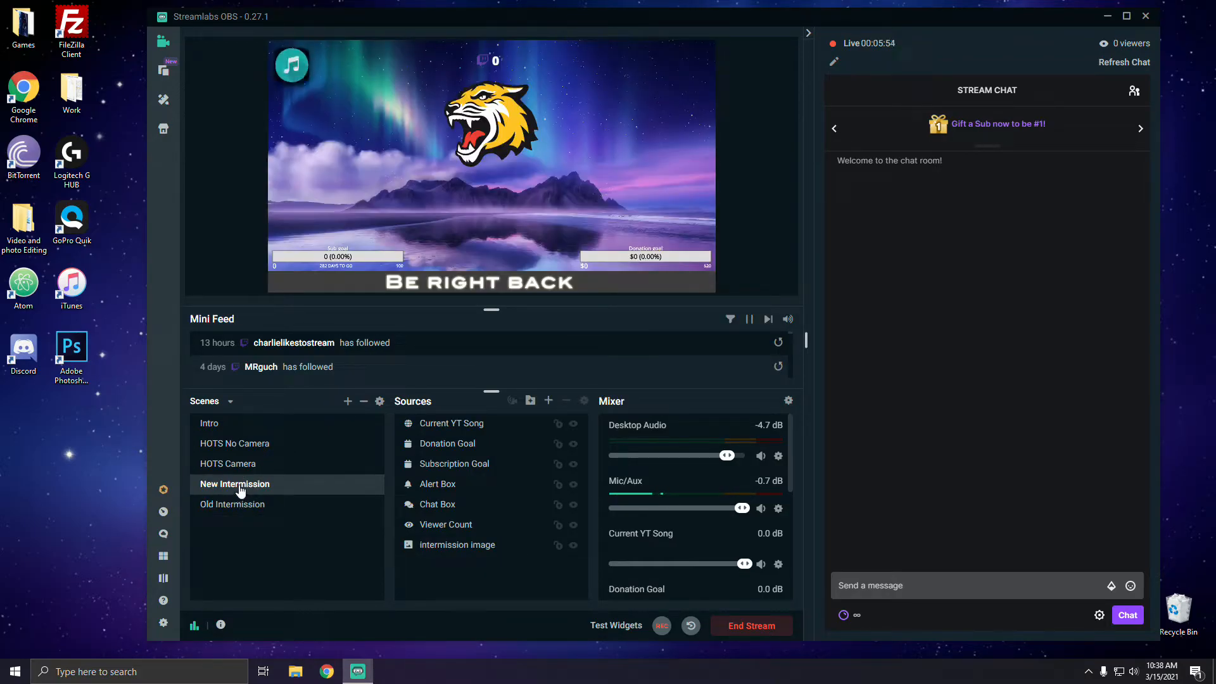
right_click(240, 486)
left_click(293, 511)
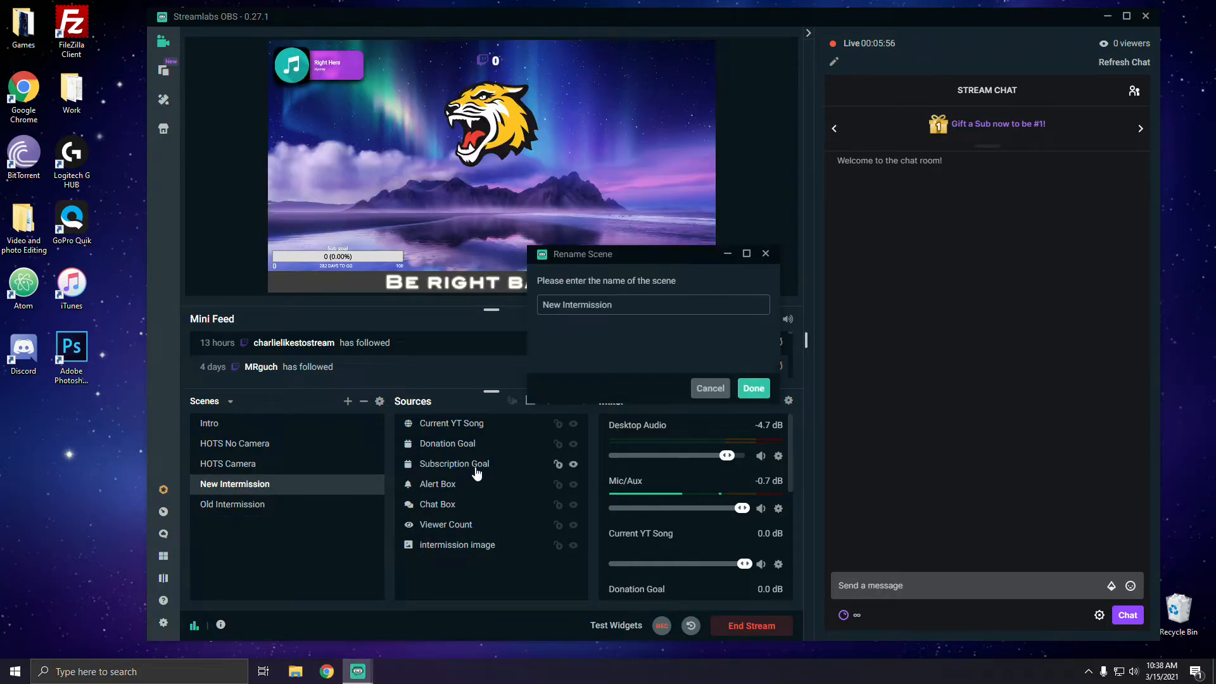
left_click_drag(626, 303, 523, 299)
type("Be Right Back")
key("Return")
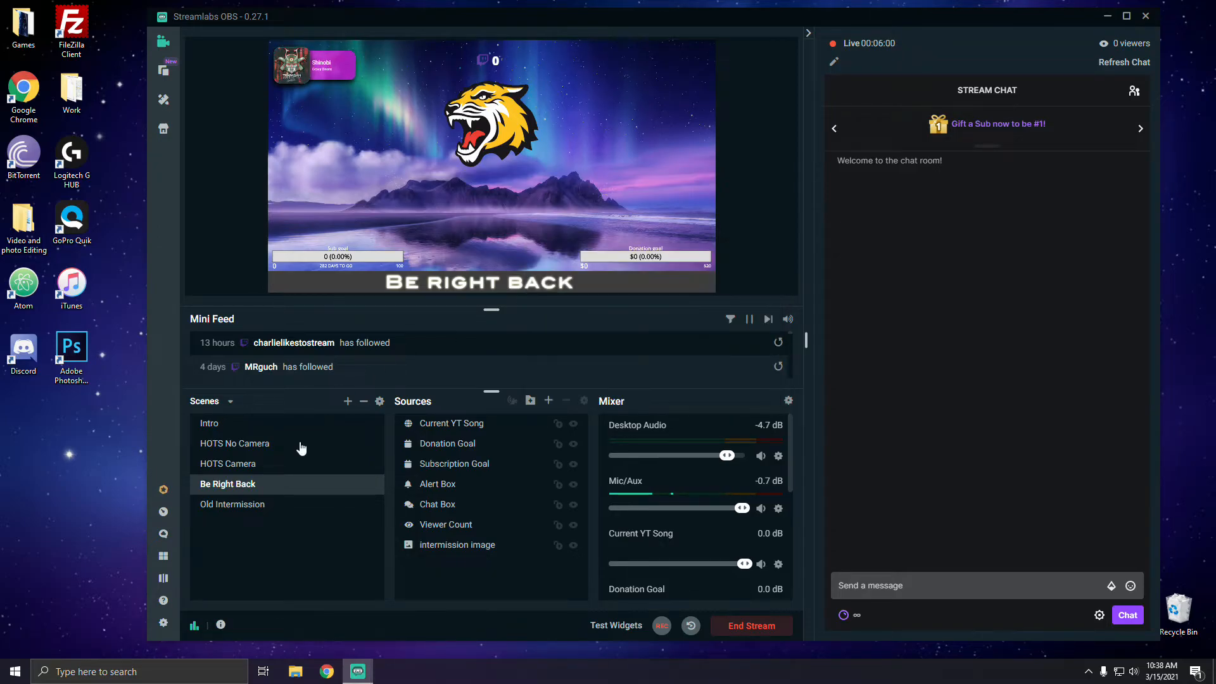
Rename the Old Intermission scene as Intermission.
left_click(234, 505)
right_click(235, 510)
left_click(283, 525)
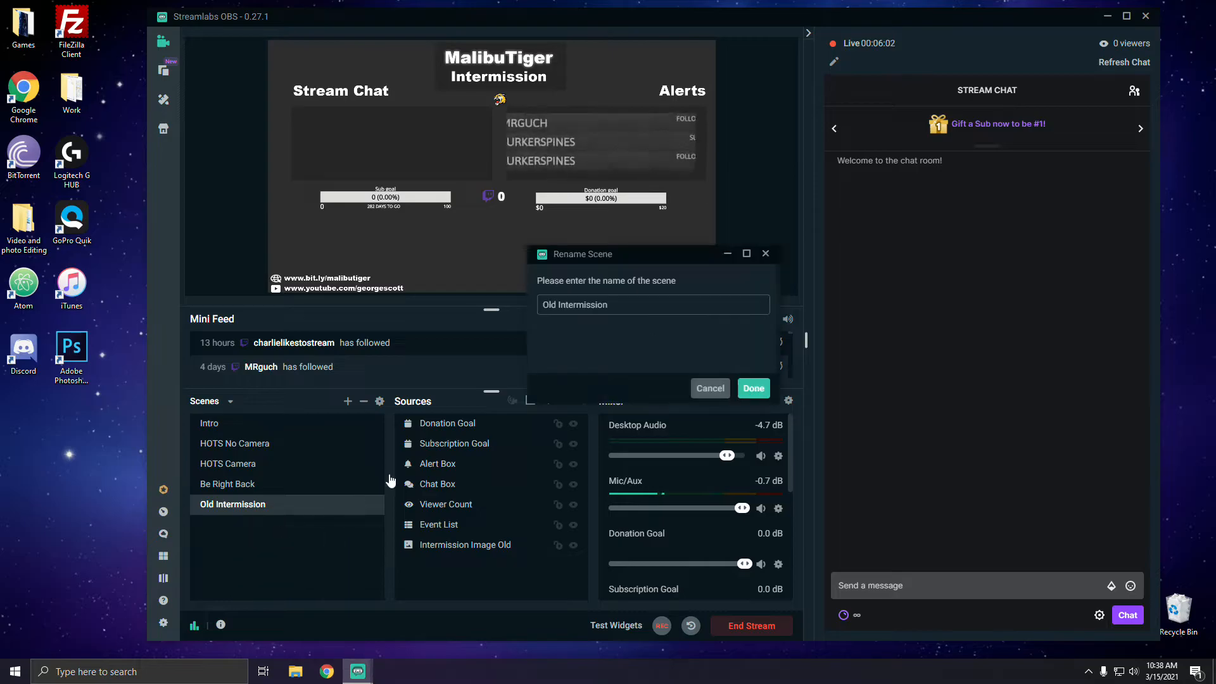
left_click_drag(617, 304, 480, 303)
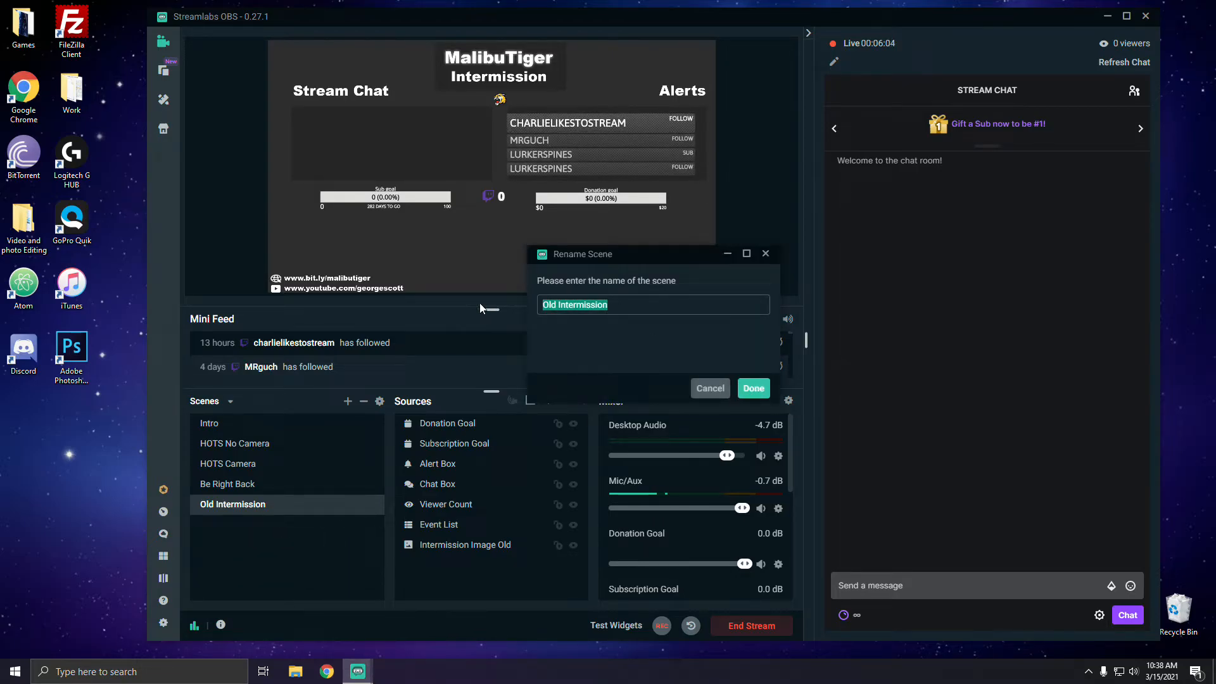
type("Intermission")
key("Return")
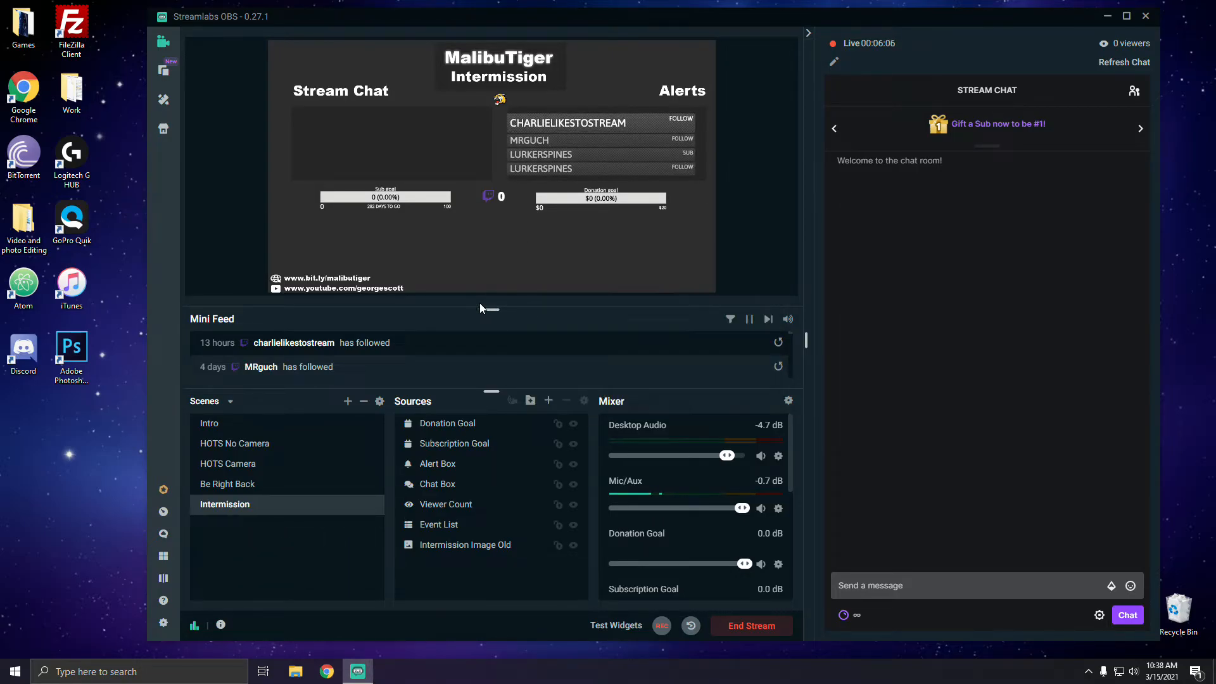
Test the scene-switching hotkeys across the Intro, HOTS No Camera, HOTS Camera and Intermission scenes, ending on Be Right Back.
left_click(224, 484)
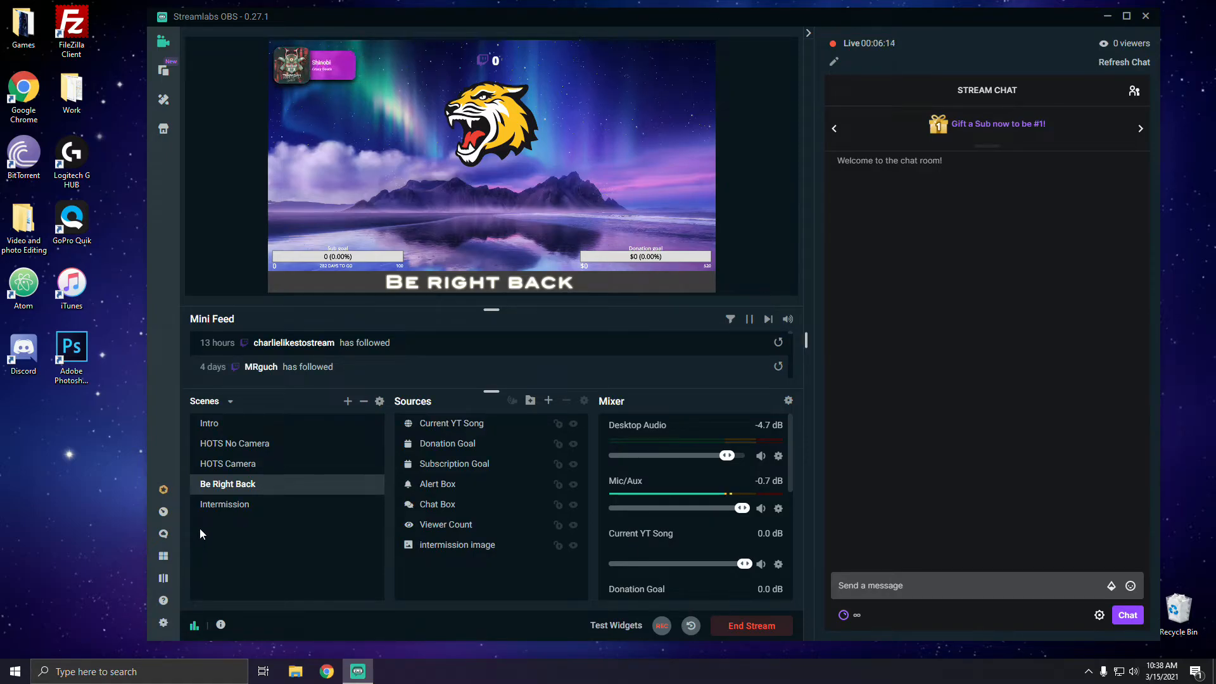
key("F1")
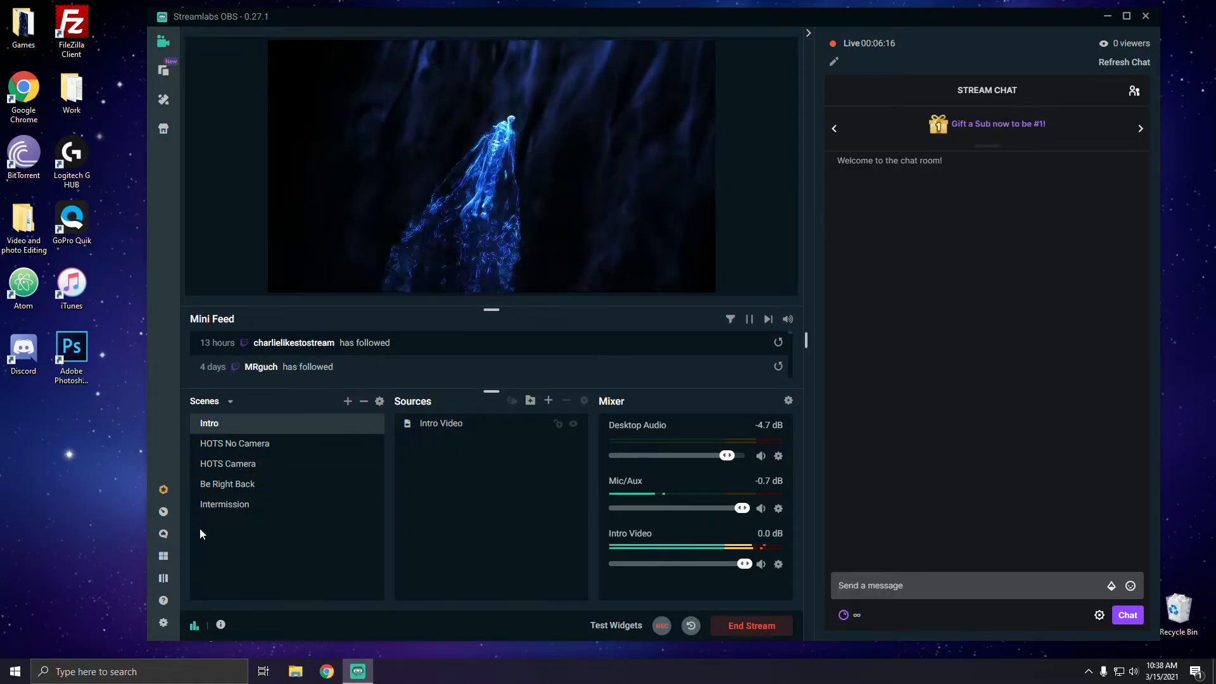
key("F2")
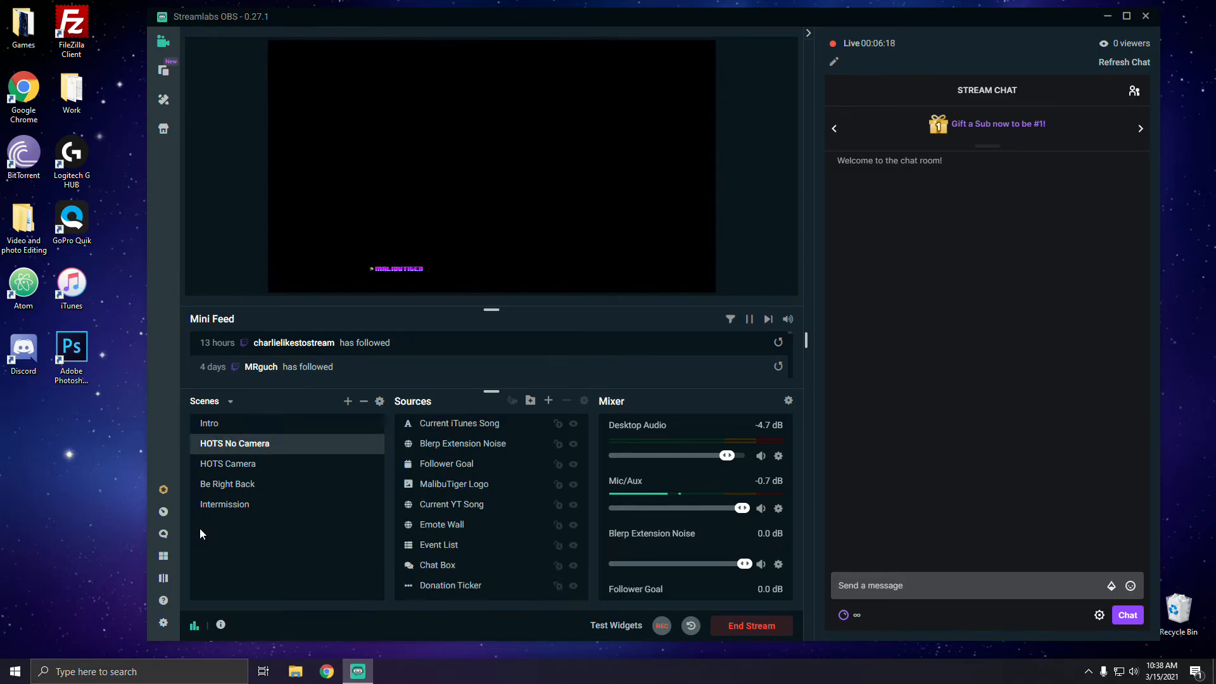
key("F3")
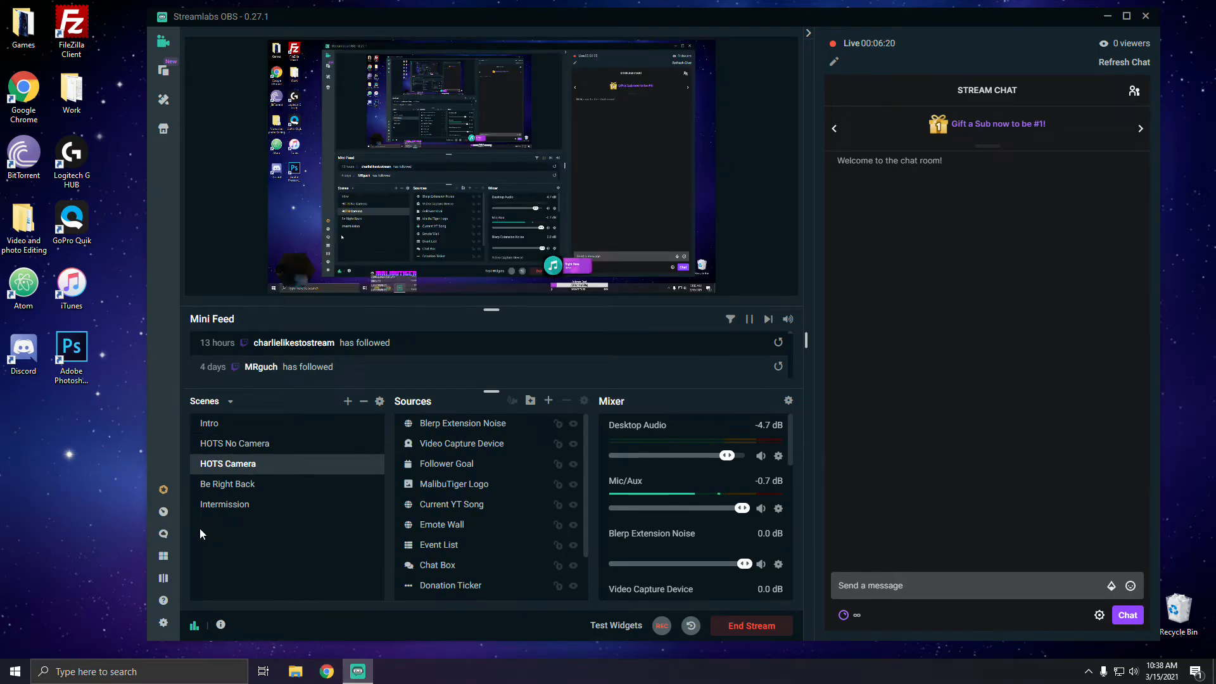
key("F5")
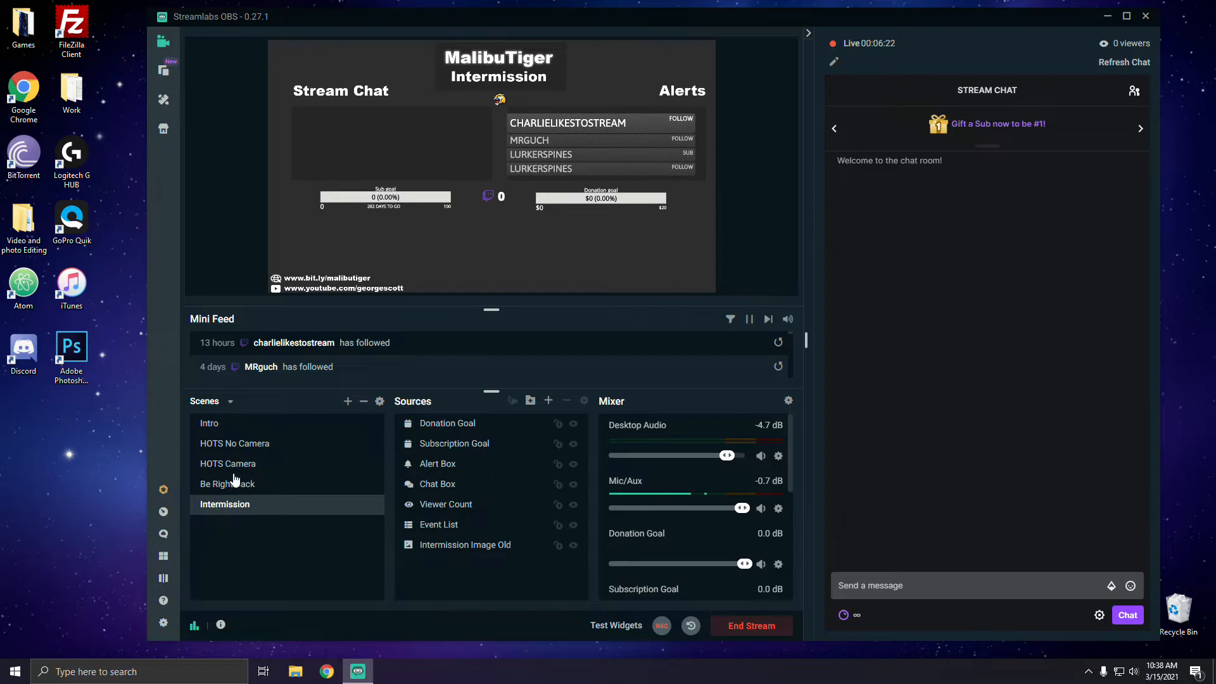
key("F3")
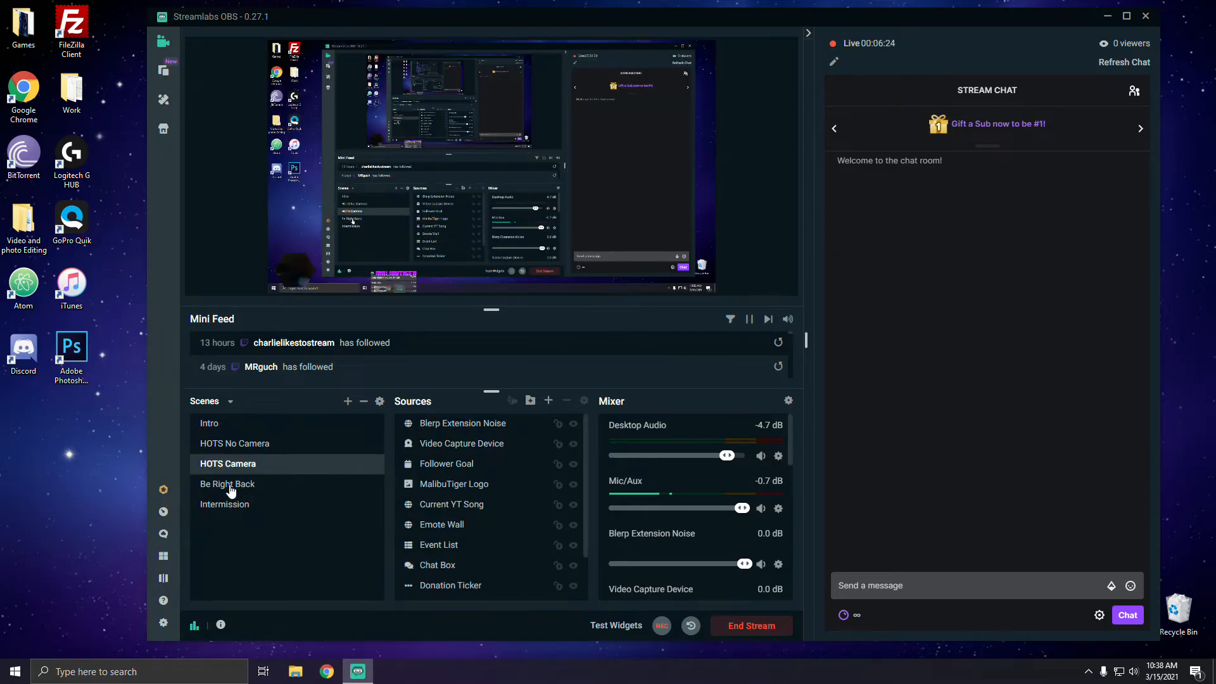
key("F5")
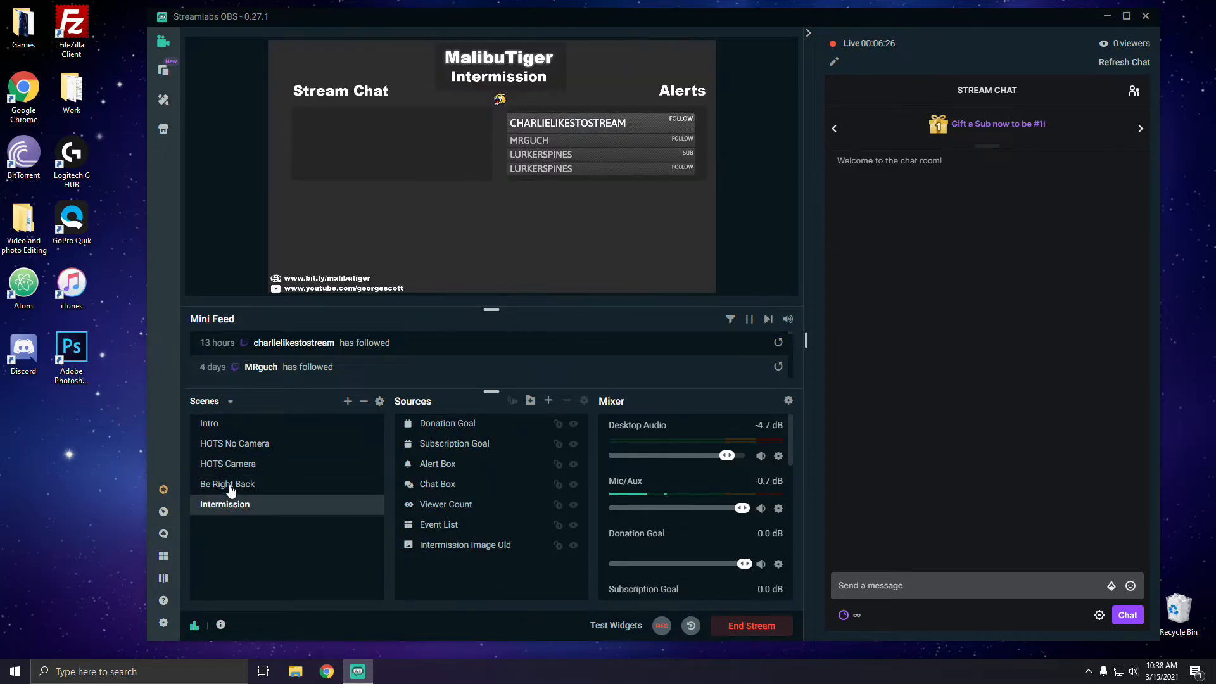
left_click(215, 488)
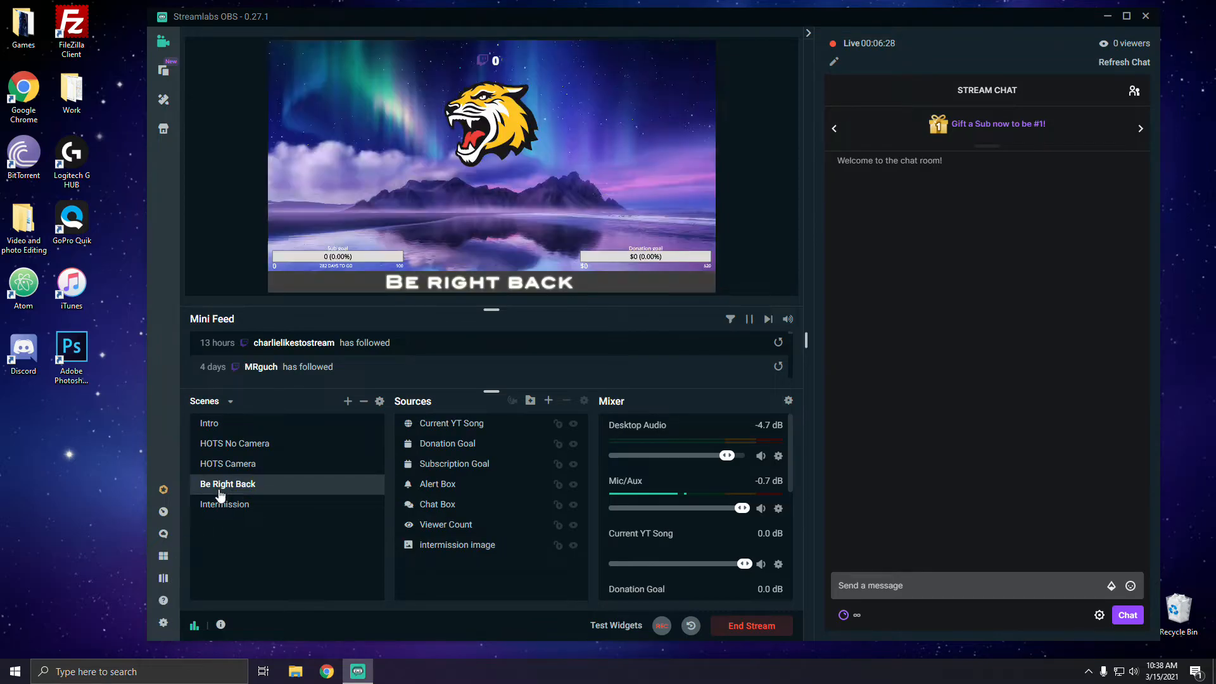
Check the Be Right Back scene's hotkeys in the settings and clear the Intermission scene's Switch to scene hotkey.
left_click(164, 623)
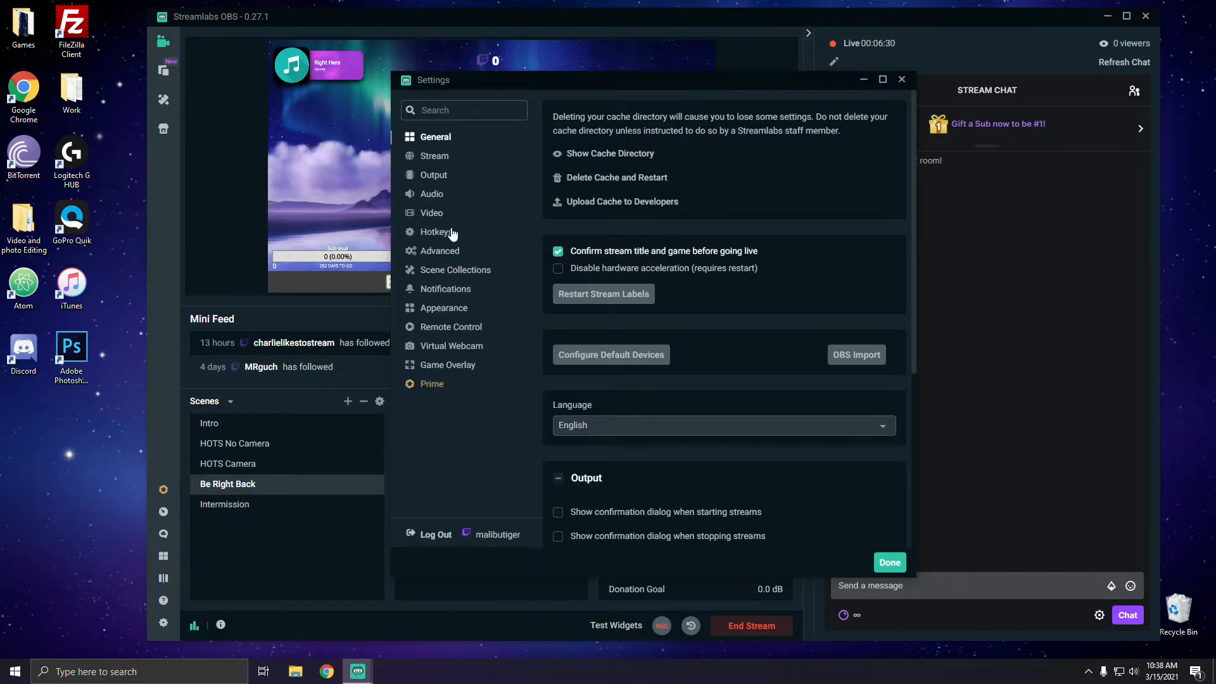
left_click(451, 232)
scroll(684, 326, "down", 6)
scroll(682, 326, "down", 3)
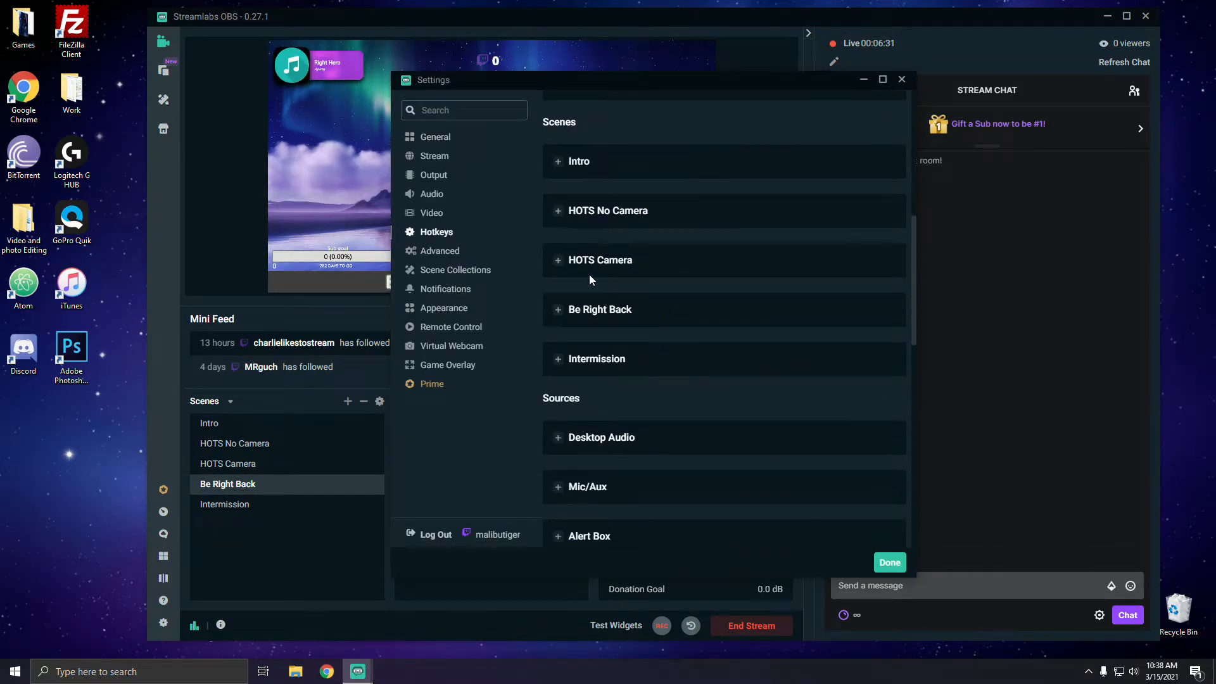
left_click(592, 315)
scroll(592, 315, "down", 20)
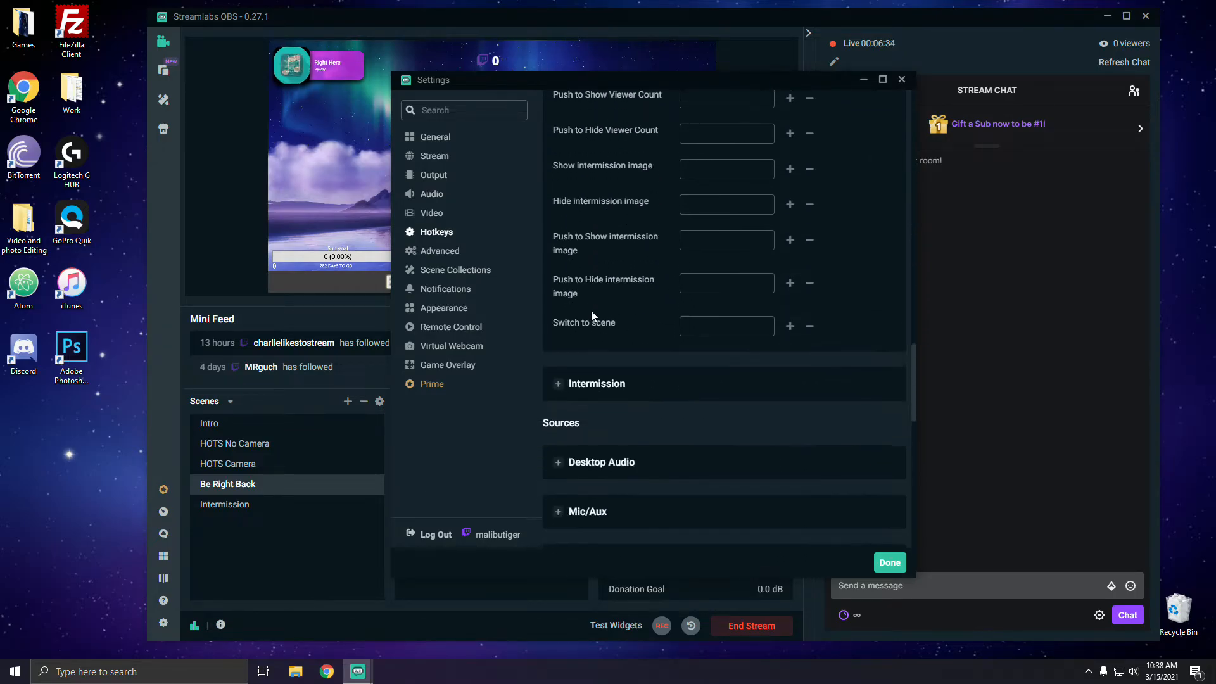
scroll(591, 310, "up", 20)
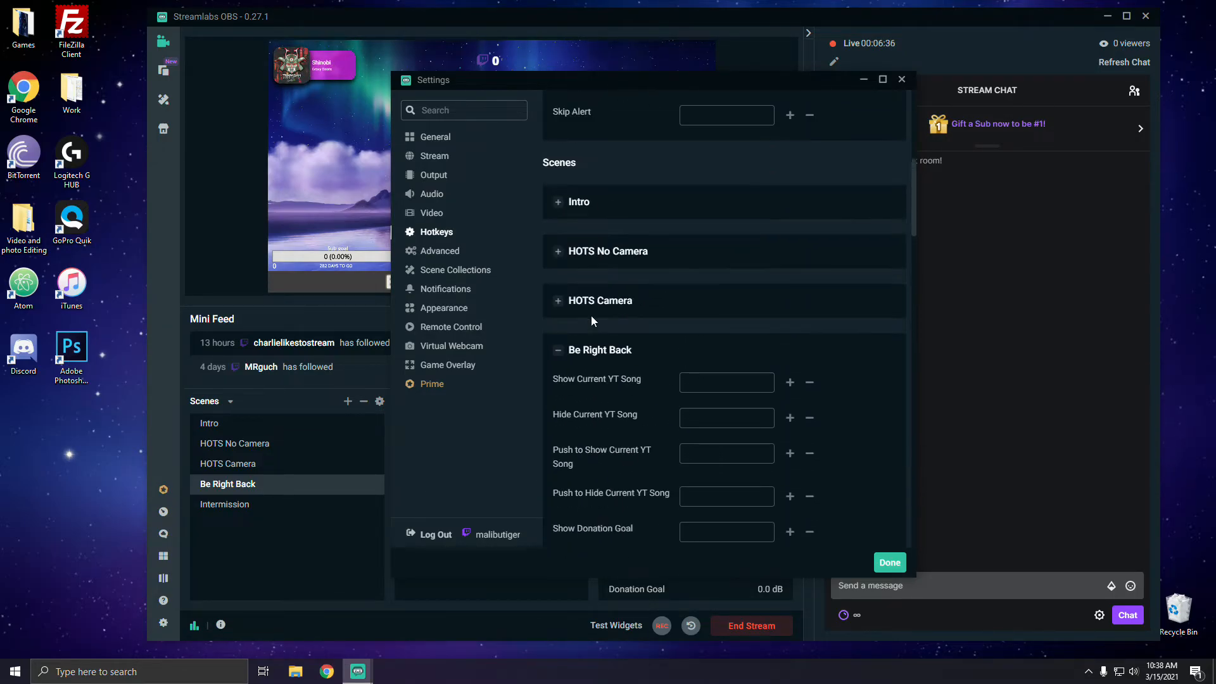
scroll(591, 320, "down", 15)
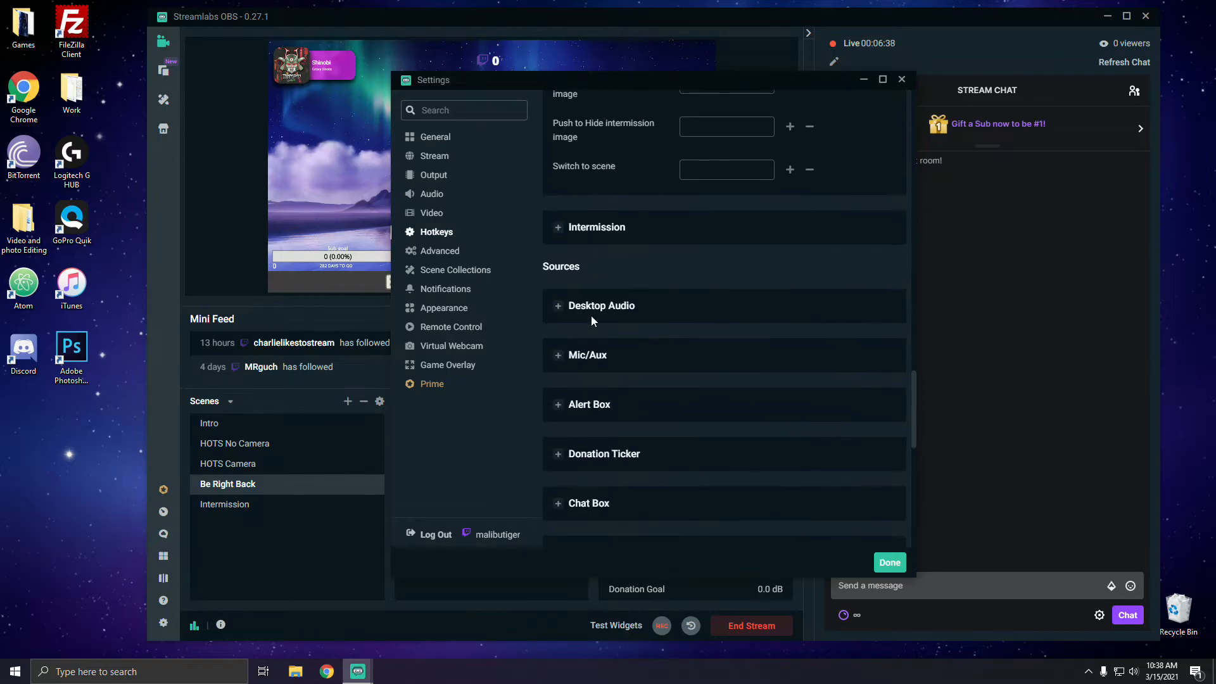
scroll(588, 284, "up", 1)
left_click(587, 304)
scroll(587, 307, "down", 15)
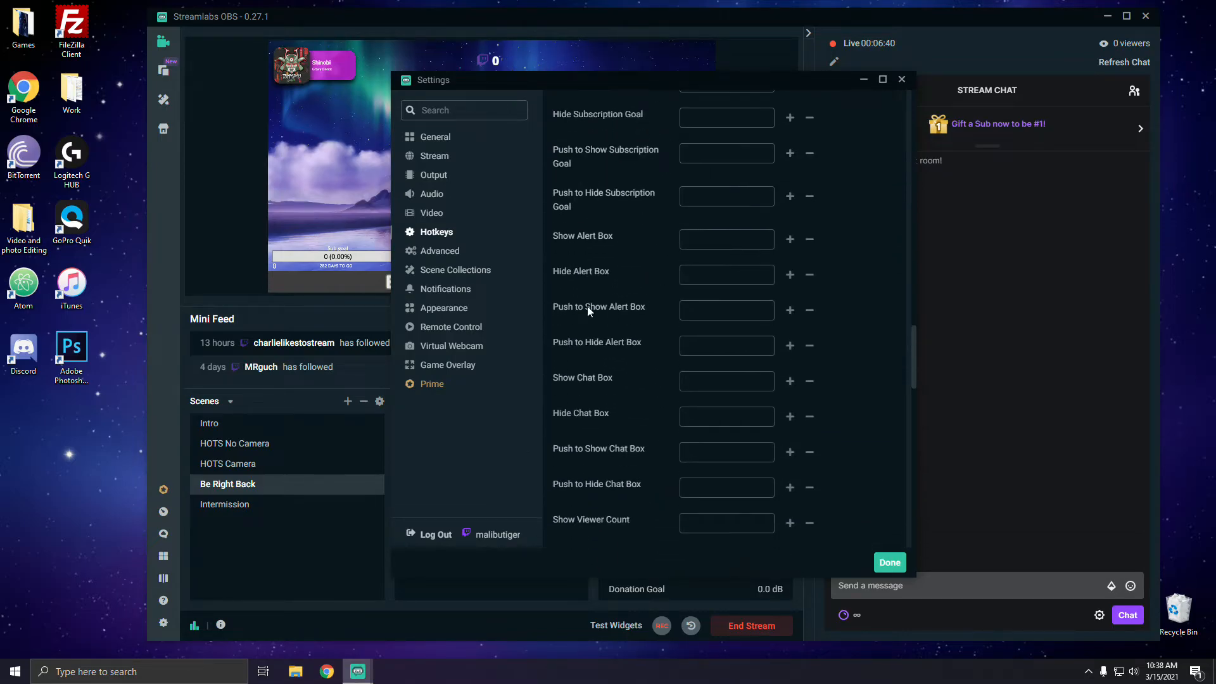
left_click(810, 333)
Assign F8 as the Switch to scene hotkey for the Be Right Back scene and save the settings.
scroll(738, 329, "up", 10)
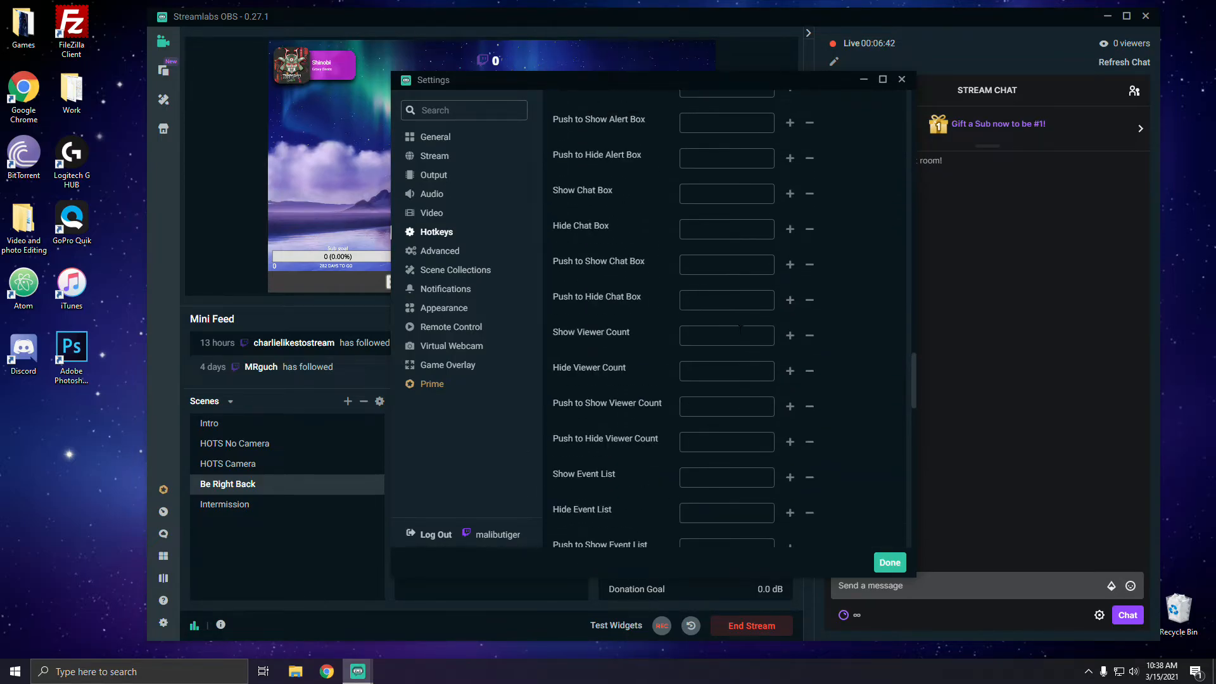
scroll(738, 331, "up", 15)
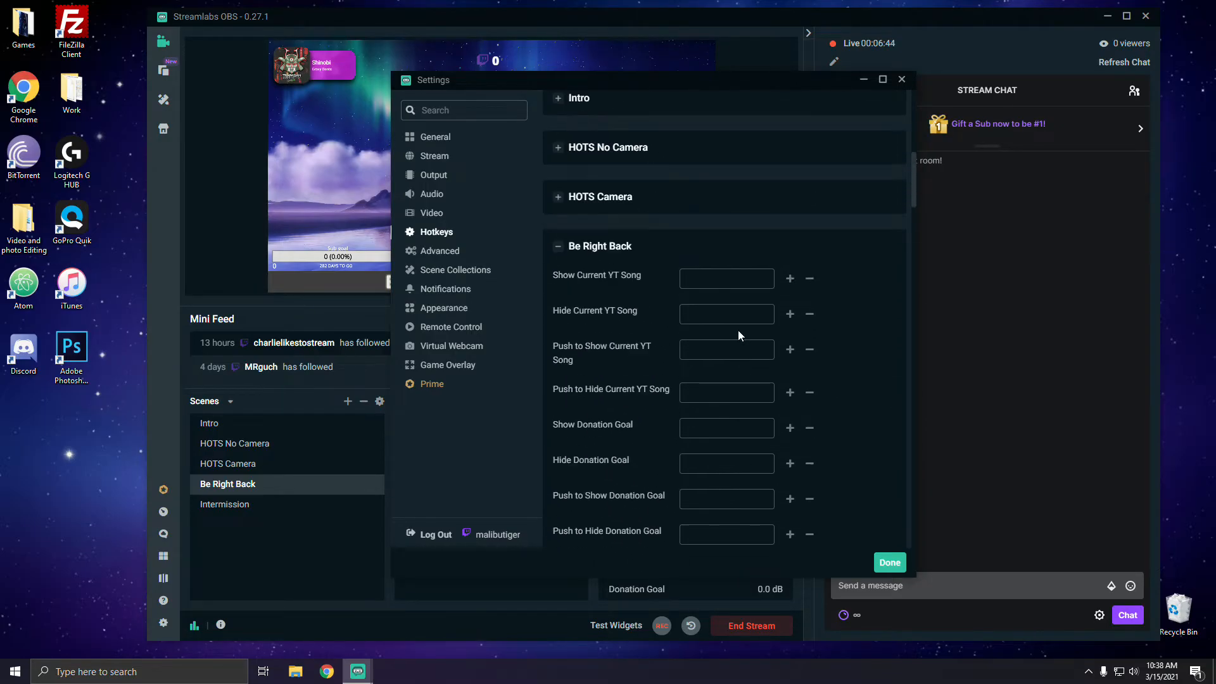
scroll(738, 330, "down", 15)
left_click(709, 234)
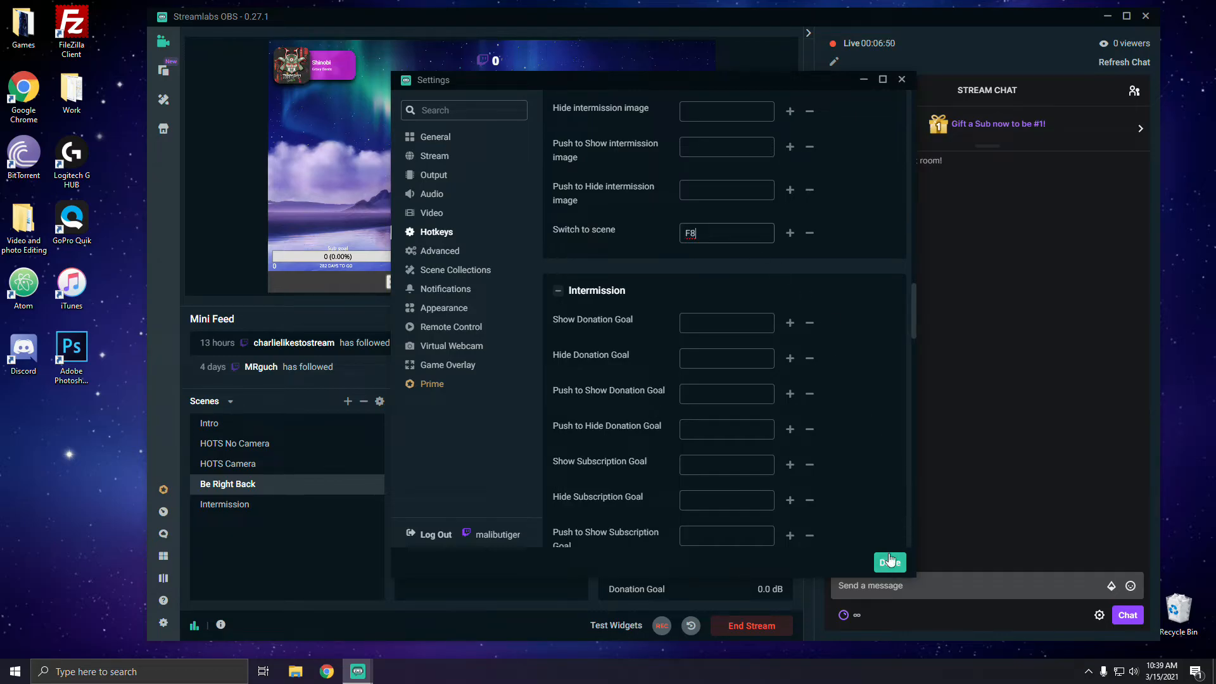
left_click(890, 560)
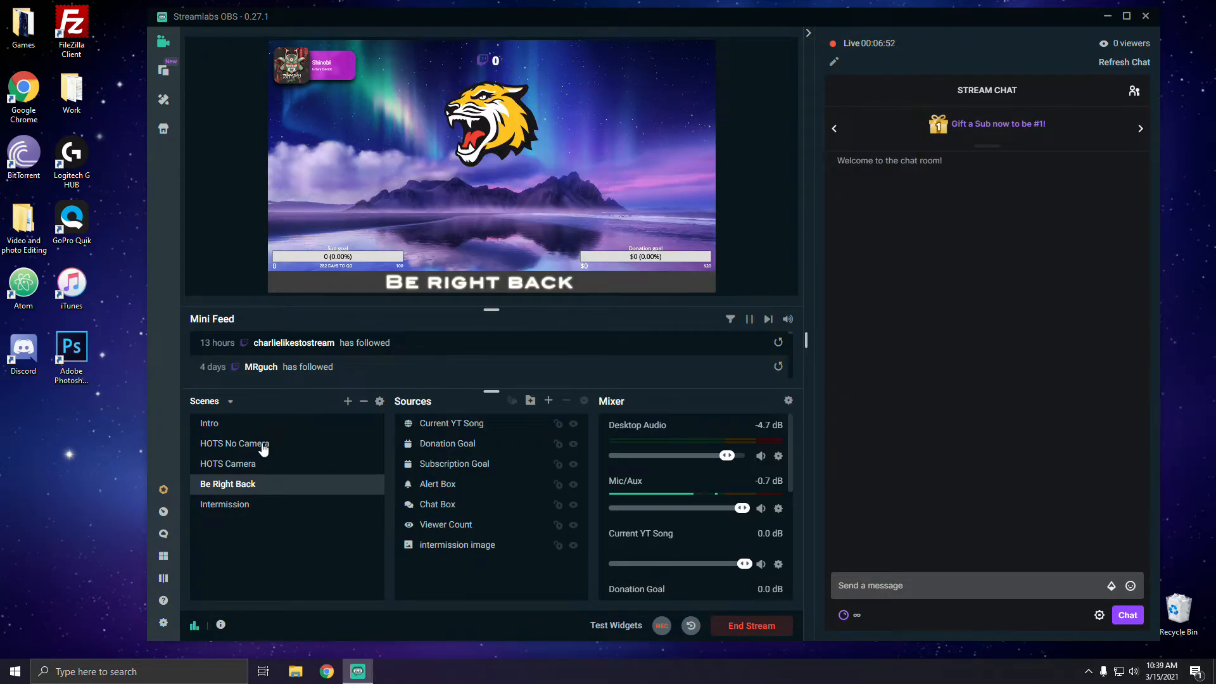
Test the hotkeys from Intro through Be Right Back and show the Intermission scene.
key("F1")
key("F2")
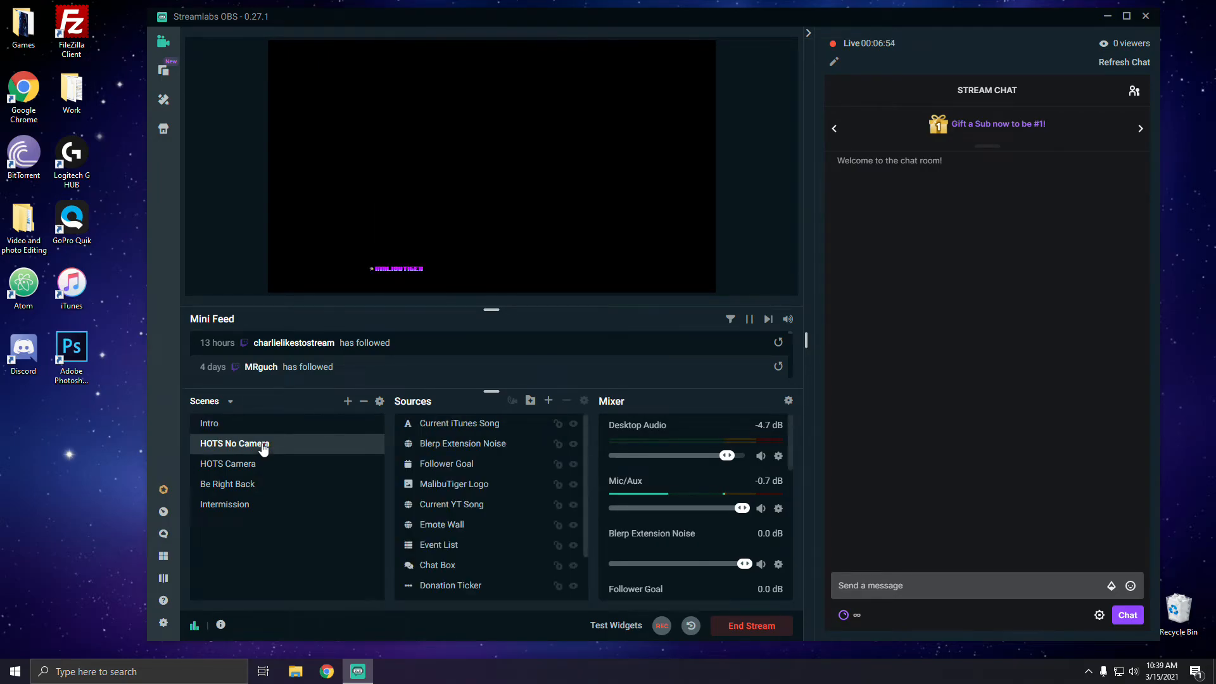
key("F3")
key("F4")
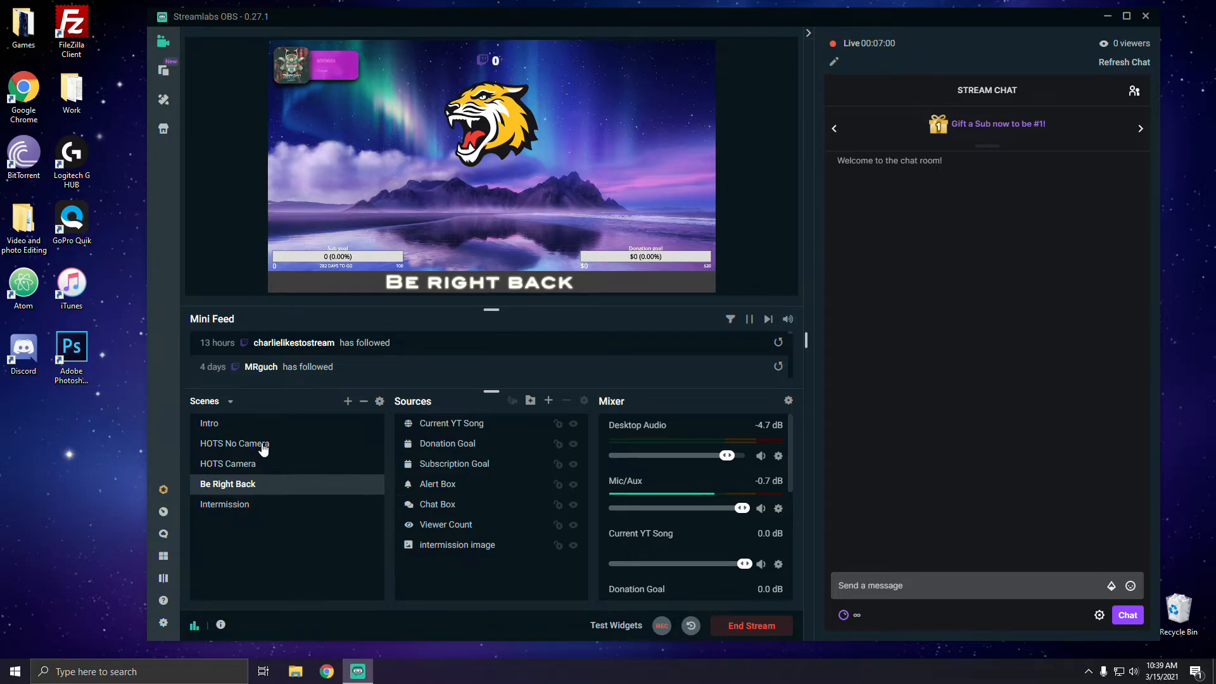
left_click(251, 511)
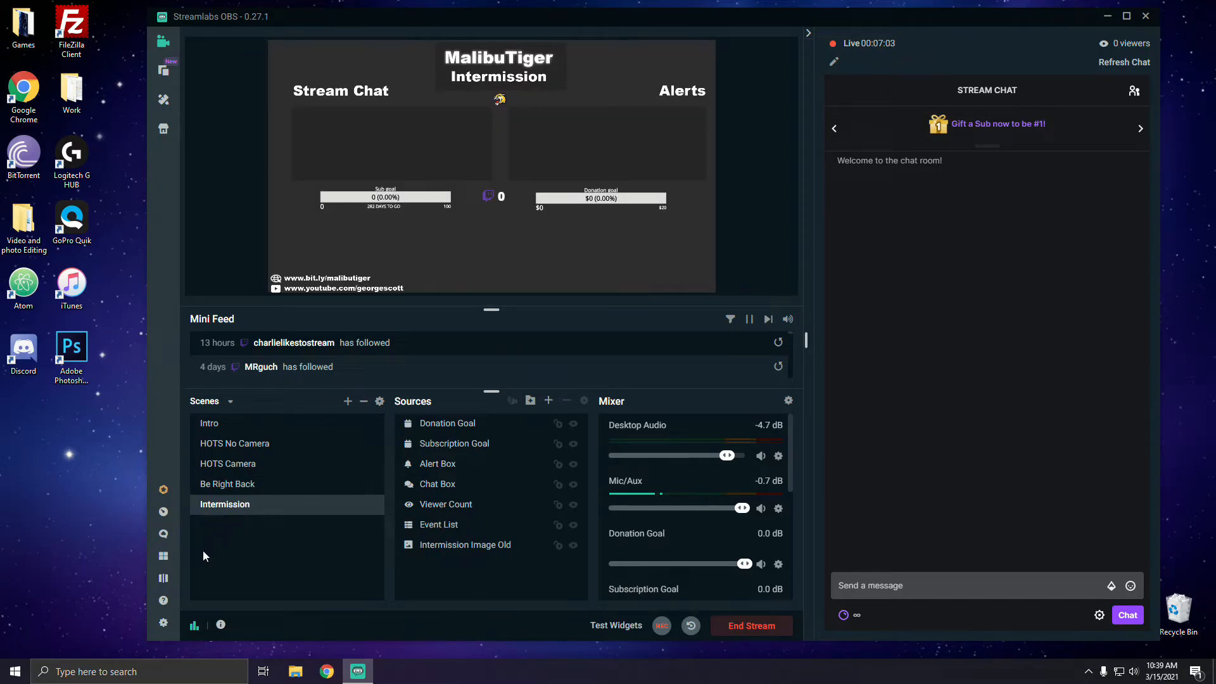
Assign F9 as the Switch to scene hotkey for the Intermission scene and save the settings.
left_click(164, 624)
left_click(436, 232)
scroll(658, 342, "down", 5)
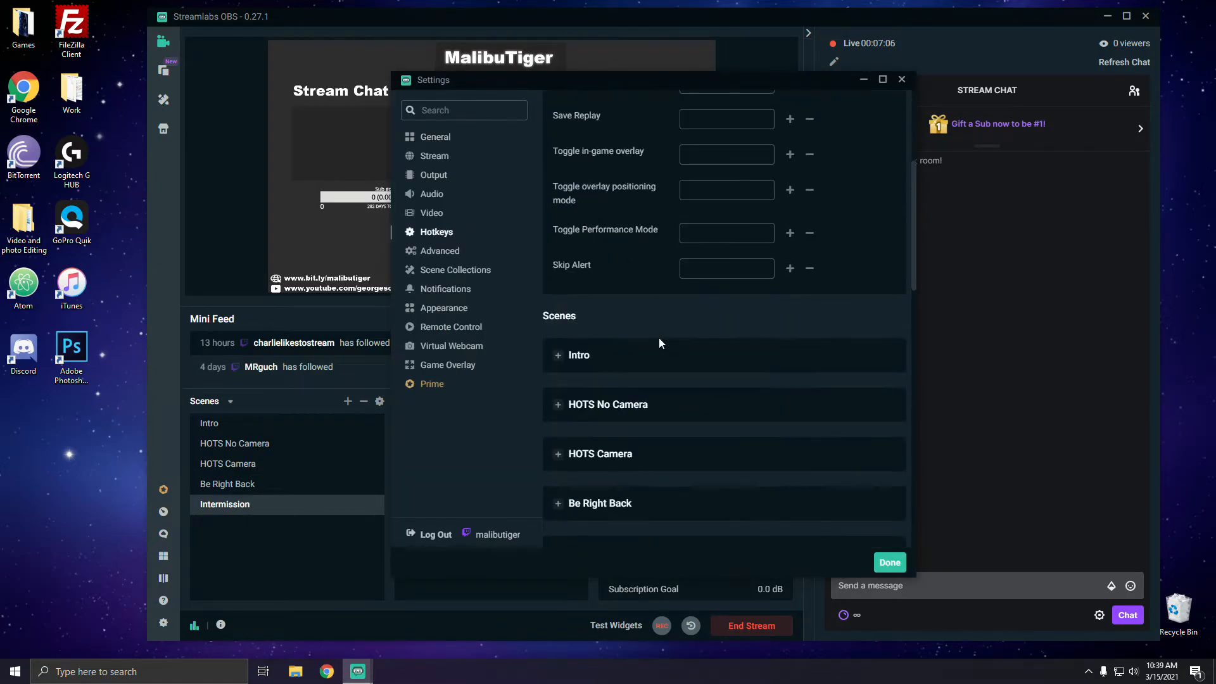
scroll(657, 339, "down", 5)
left_click(592, 359)
scroll(594, 364, "down", 4)
scroll(595, 359, "down", 6)
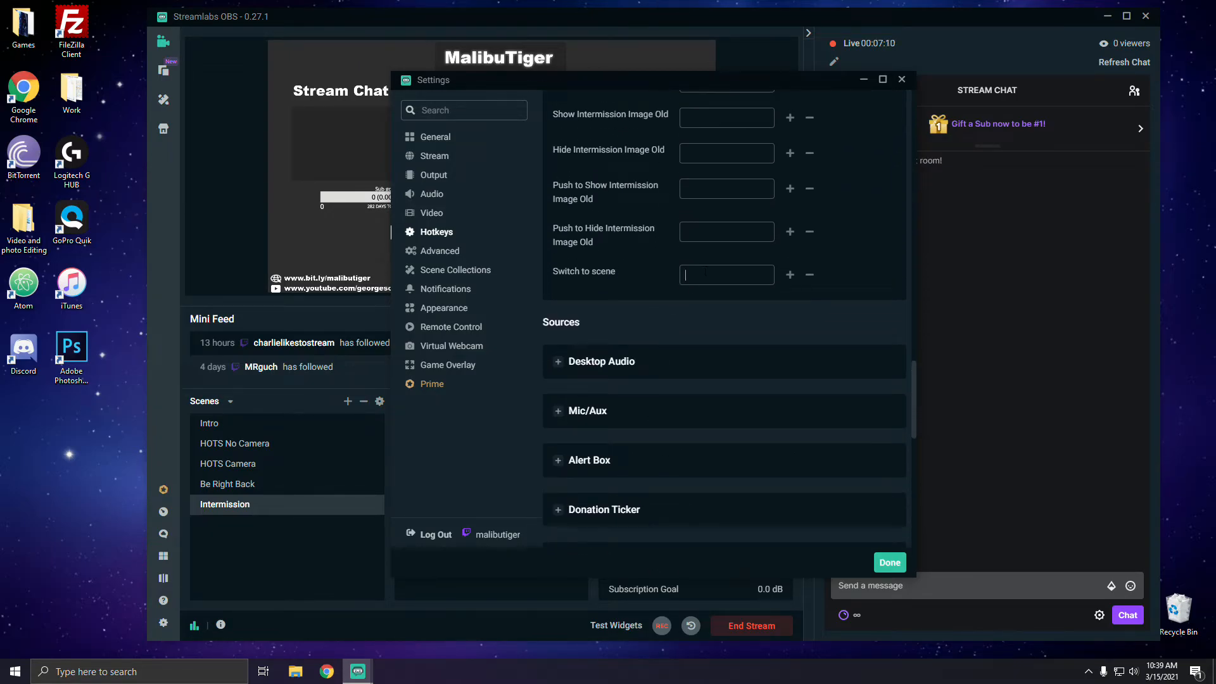
left_click(883, 567)
Test the F9 to F5 hotkeys in descending order, starting from Be Right Back and ending on the Intro scene.
left_click(271, 484)
key("F9")
key("F8")
key("F7")
key("F6")
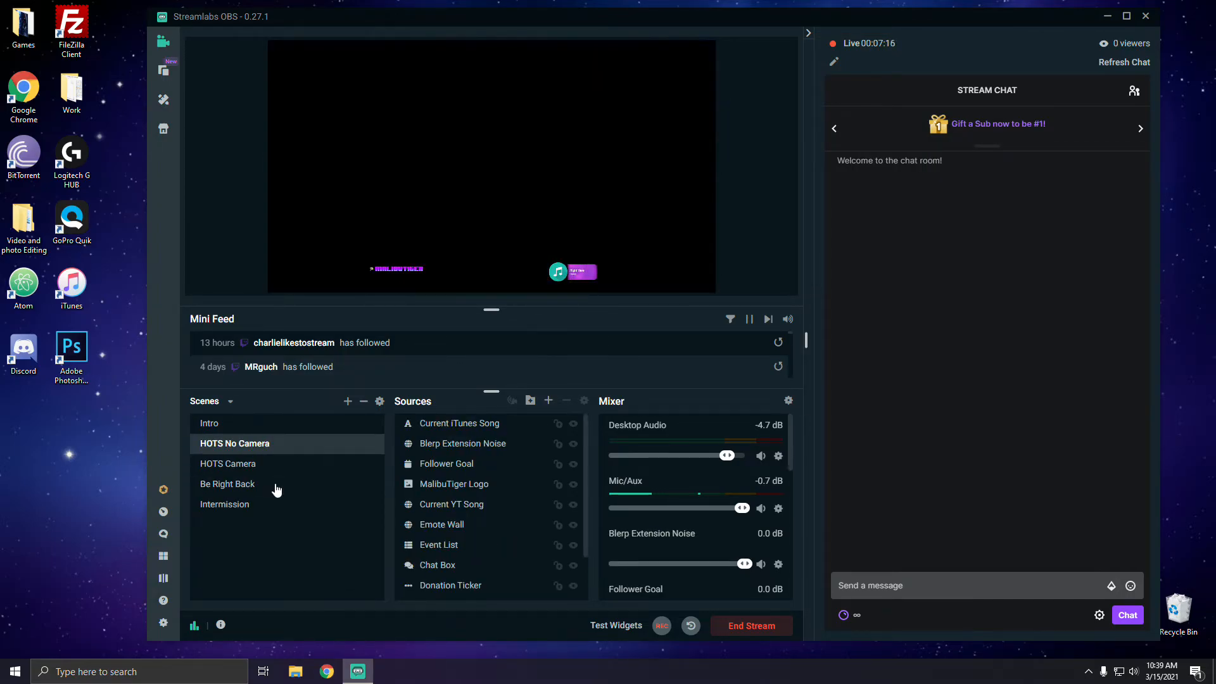
key("F5")
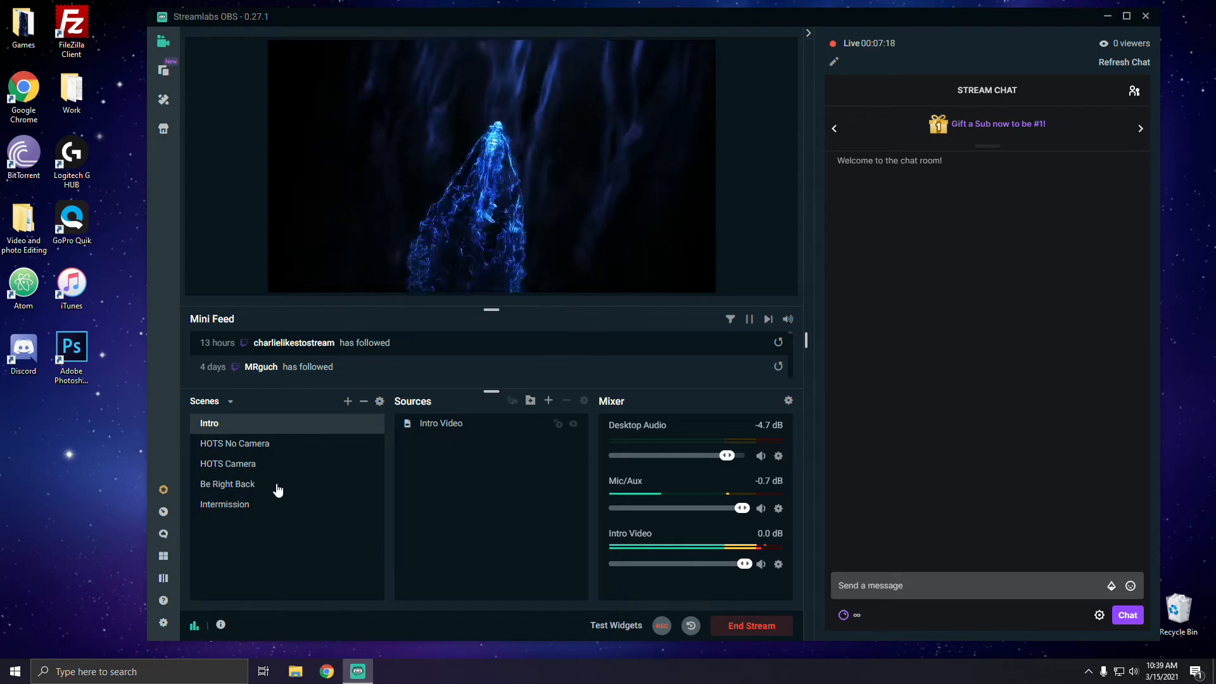
Review the Intro Video source's playback settings and replay it by switching to HOTS No Camera and back to Intro.
double_click(436, 425)
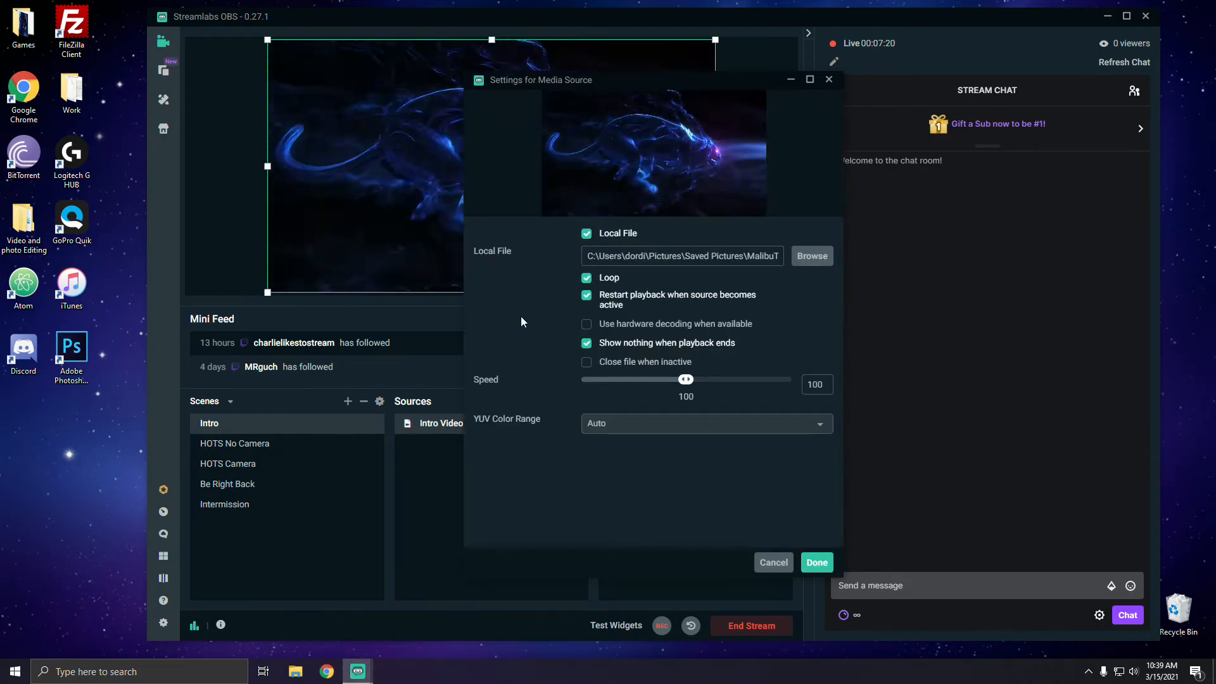
left_click(816, 562)
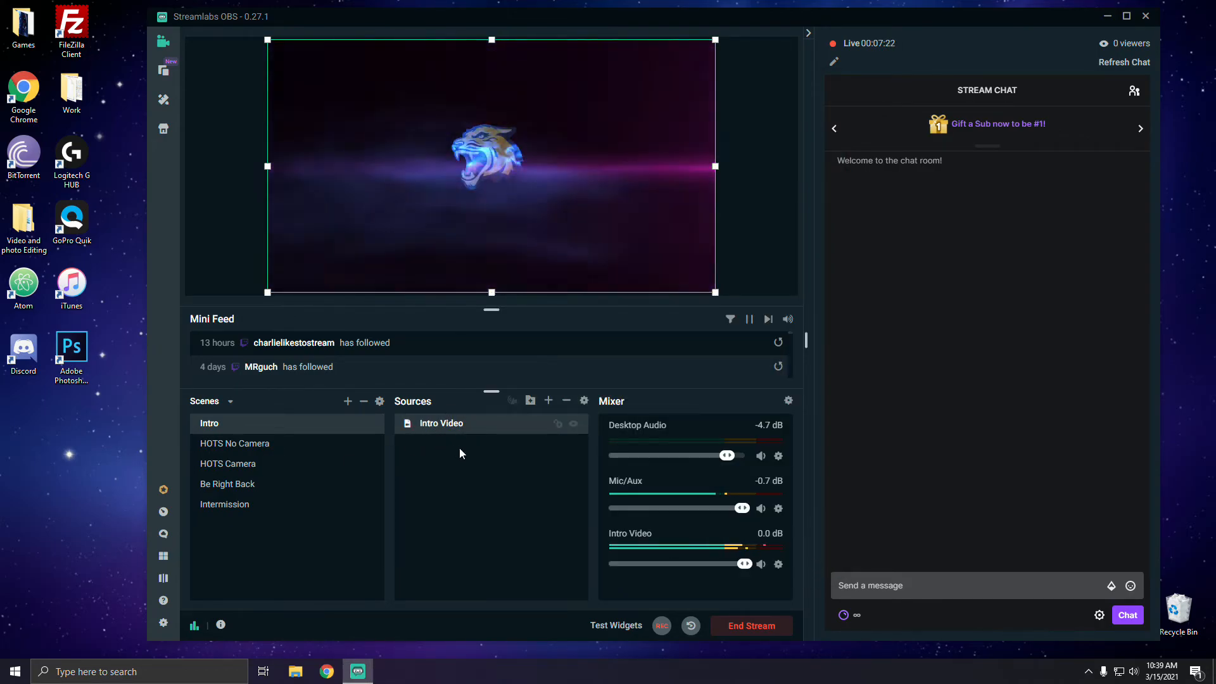
left_click(762, 195)
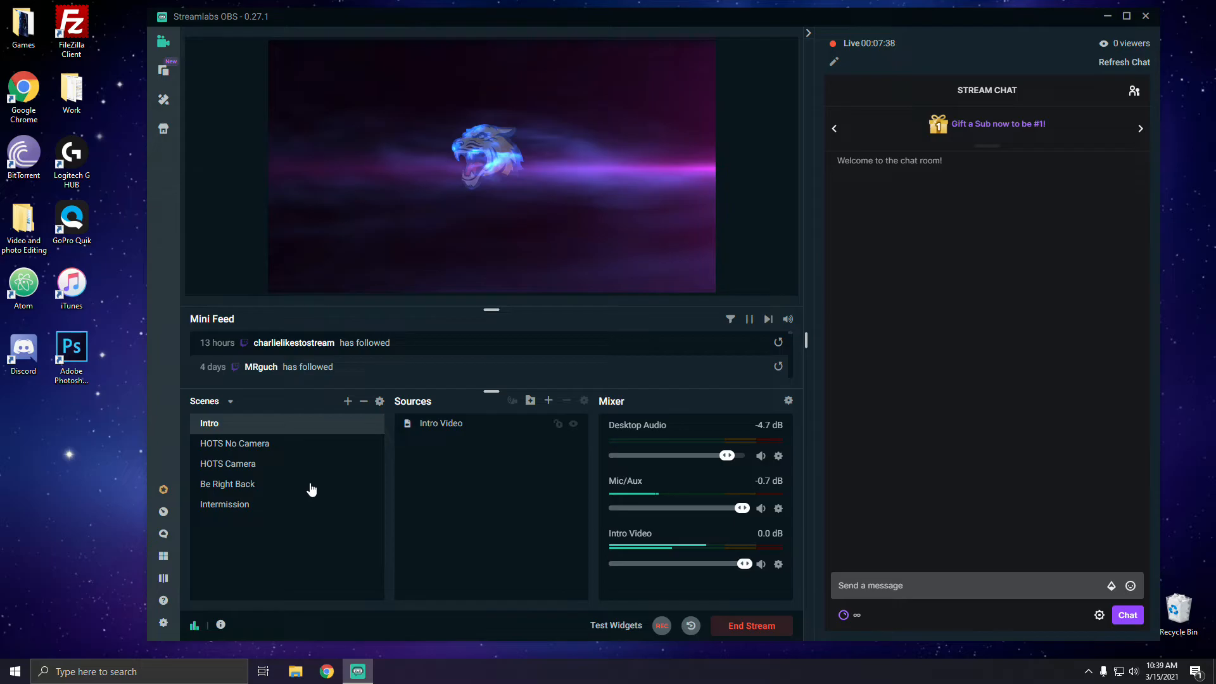
left_click(260, 445)
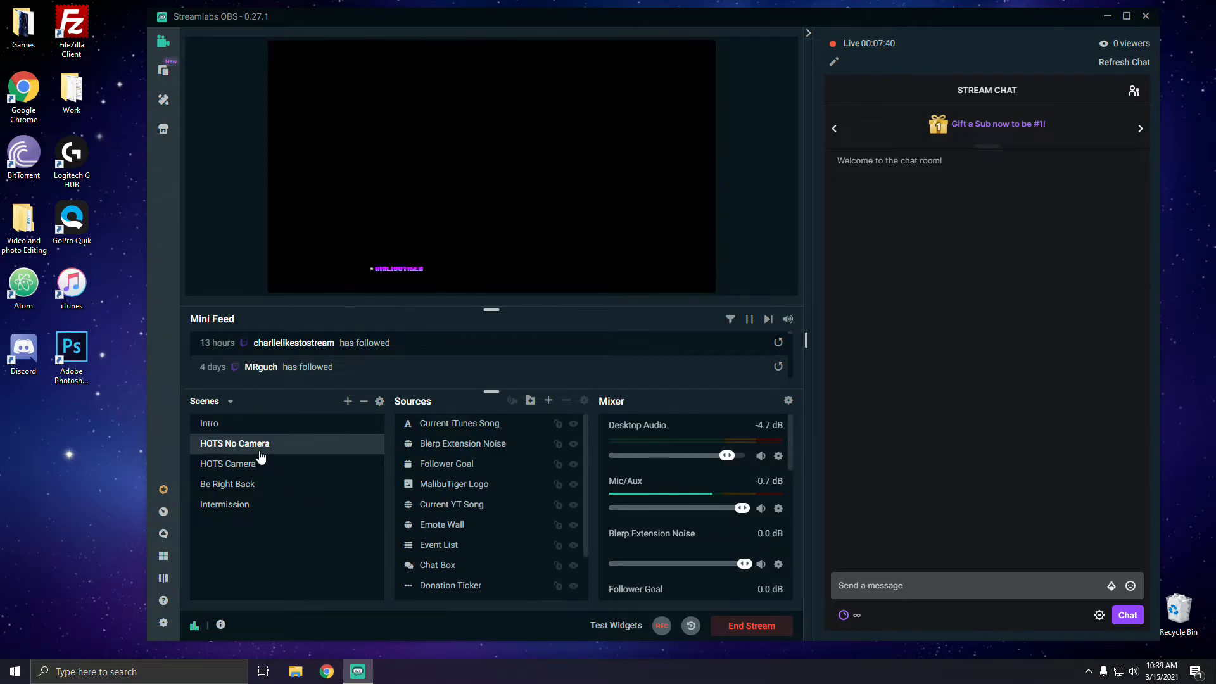
left_click(253, 428)
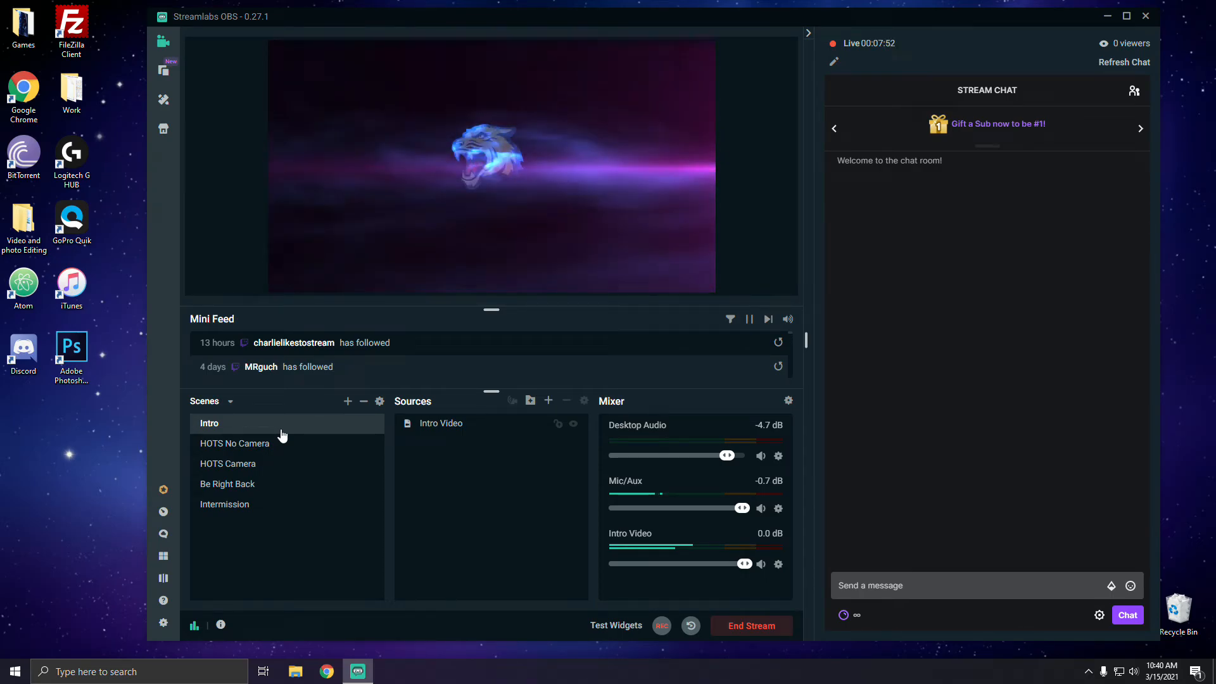
Turn off Loop for the Intro Video source and test playback by switching to HOTS No Camera and back.
double_click(433, 423)
left_click(588, 278)
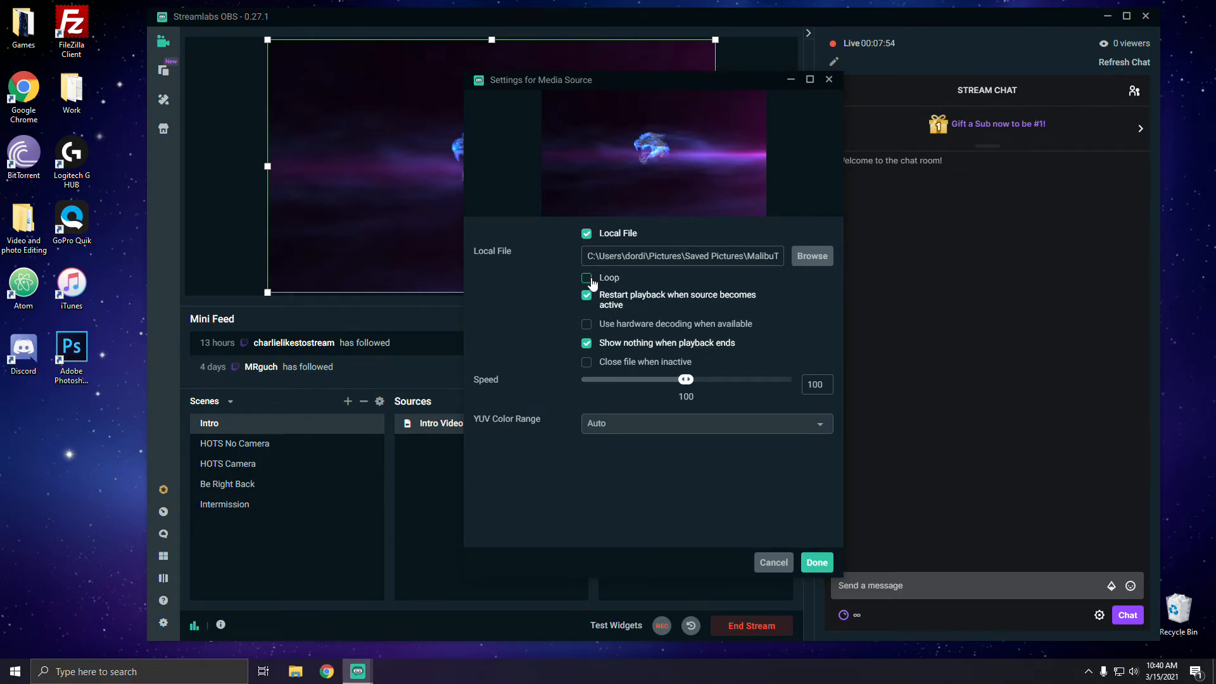
left_click(803, 565)
left_click(752, 241)
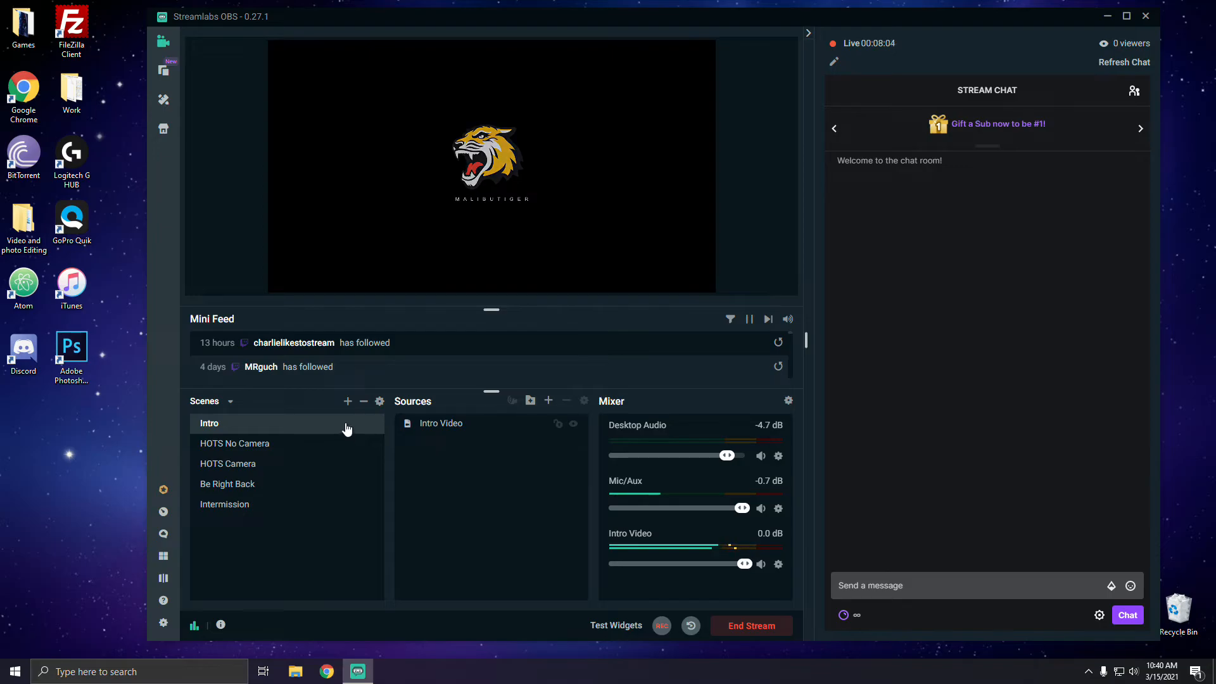
left_click(282, 443)
left_click(280, 428)
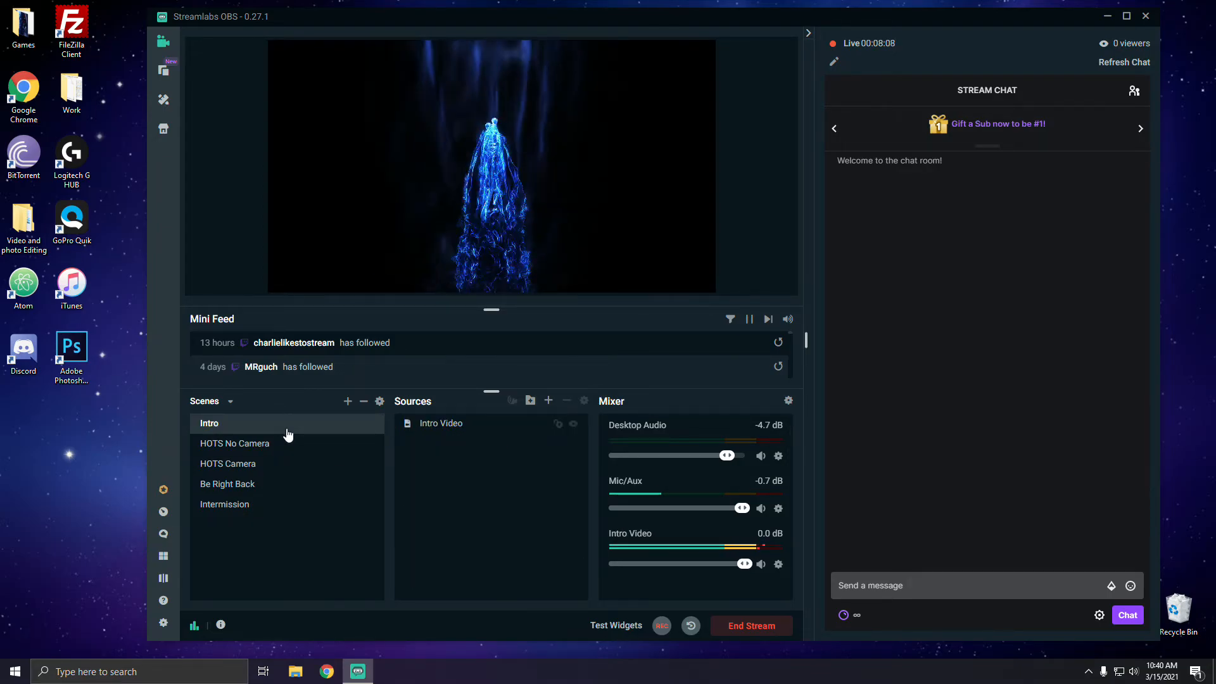
Turn on Loop and turn off Restart playback when source becomes active for the Intro Video source.
double_click(440, 429)
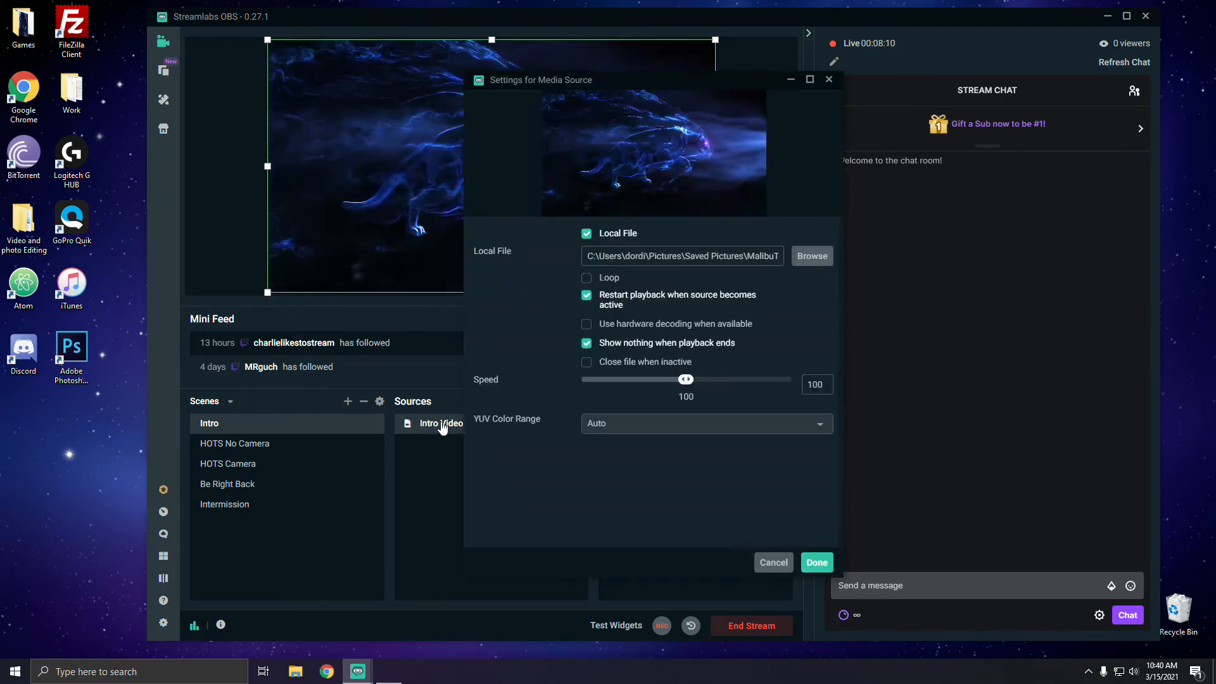
left_click(586, 277)
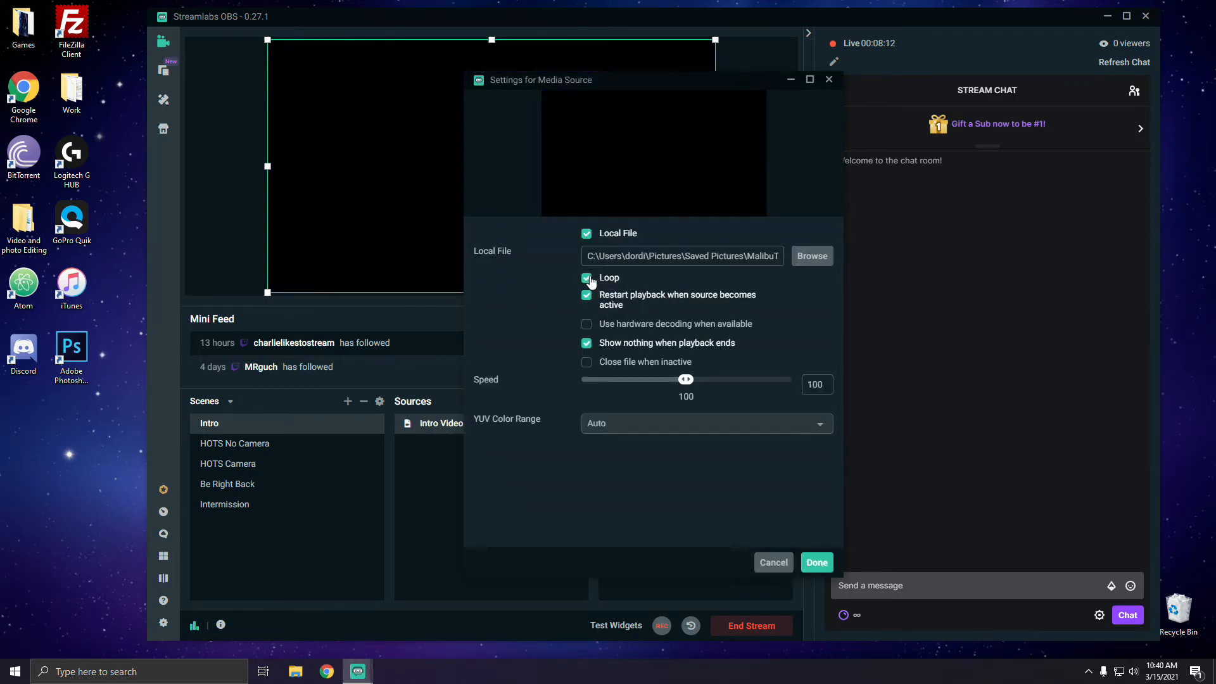
left_click(586, 295)
left_click(815, 563)
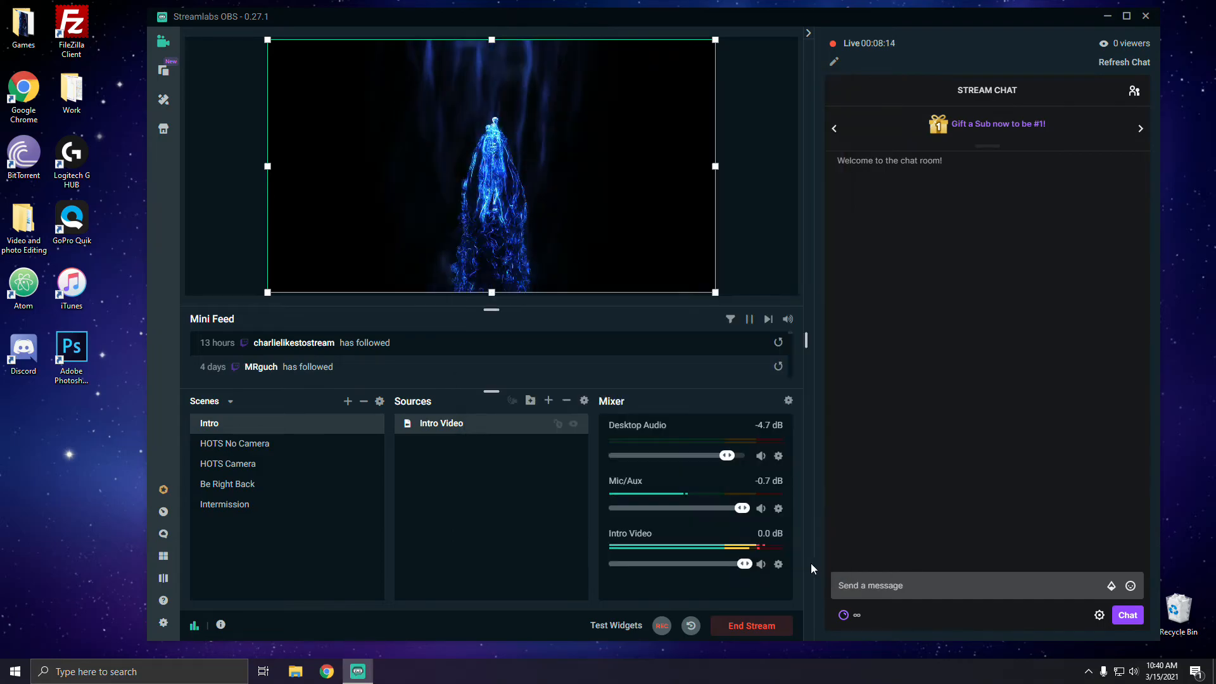
left_click(763, 238)
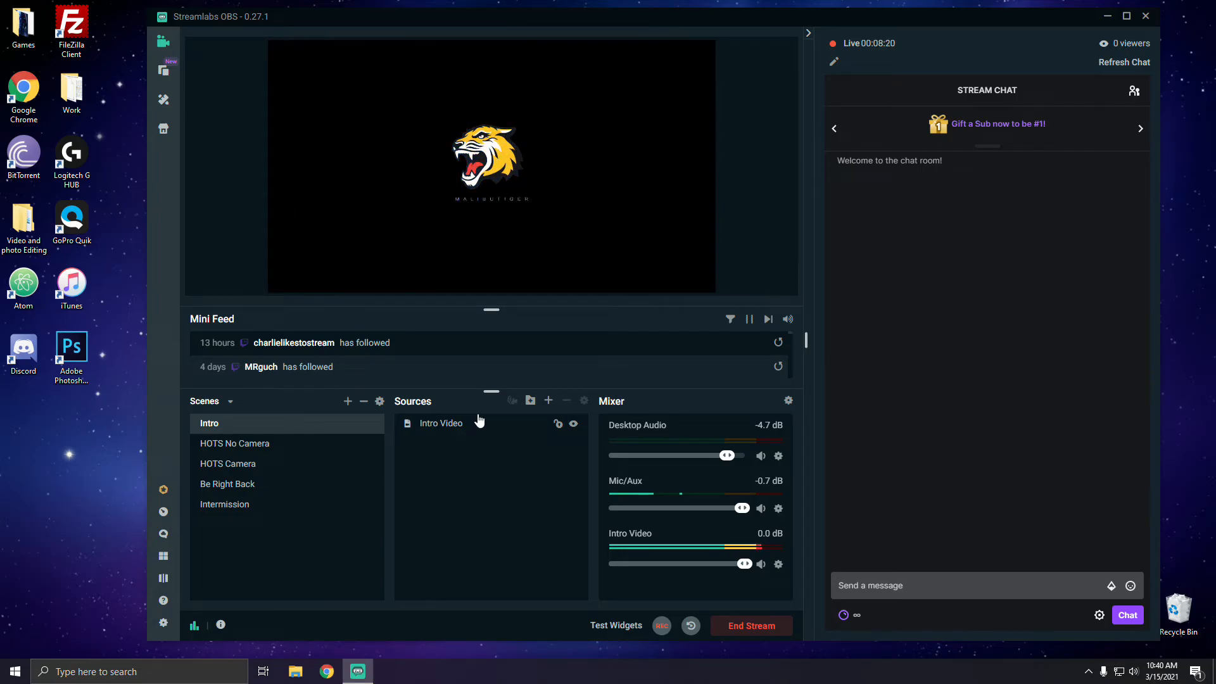
Check the Intro Video source's loop and restart settings and watch it play in the preview.
double_click(411, 422)
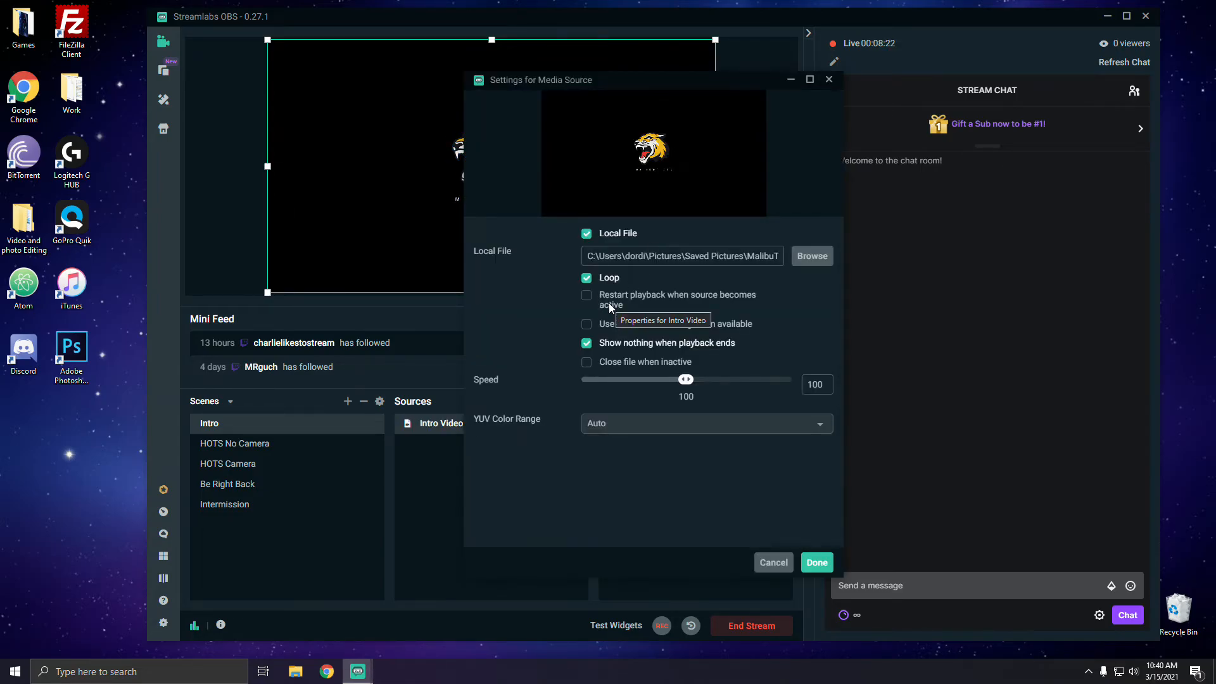
left_click(816, 562)
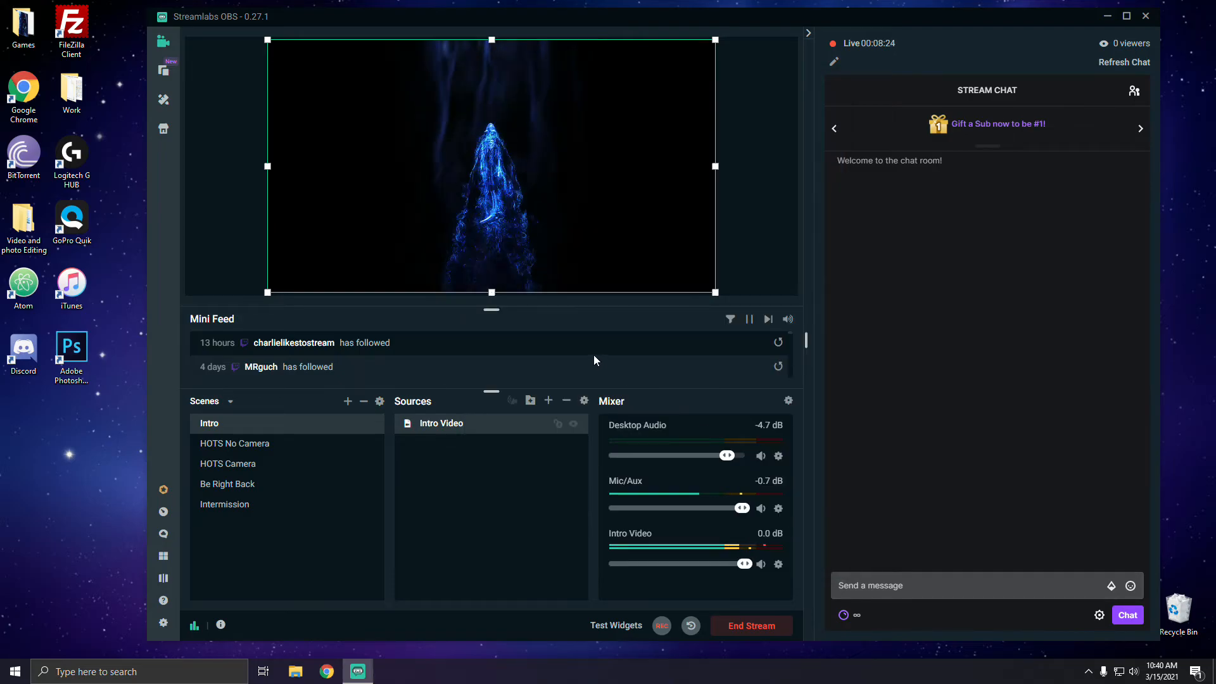
left_click(731, 258)
left_click(443, 428)
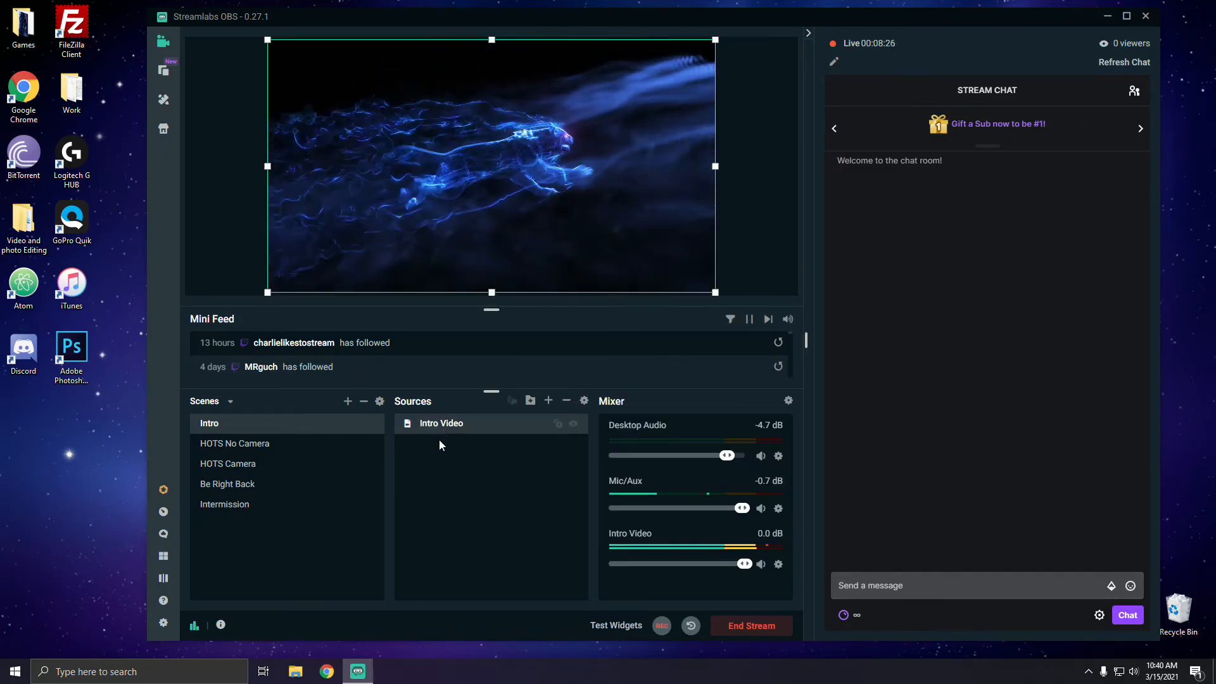
left_click(751, 237)
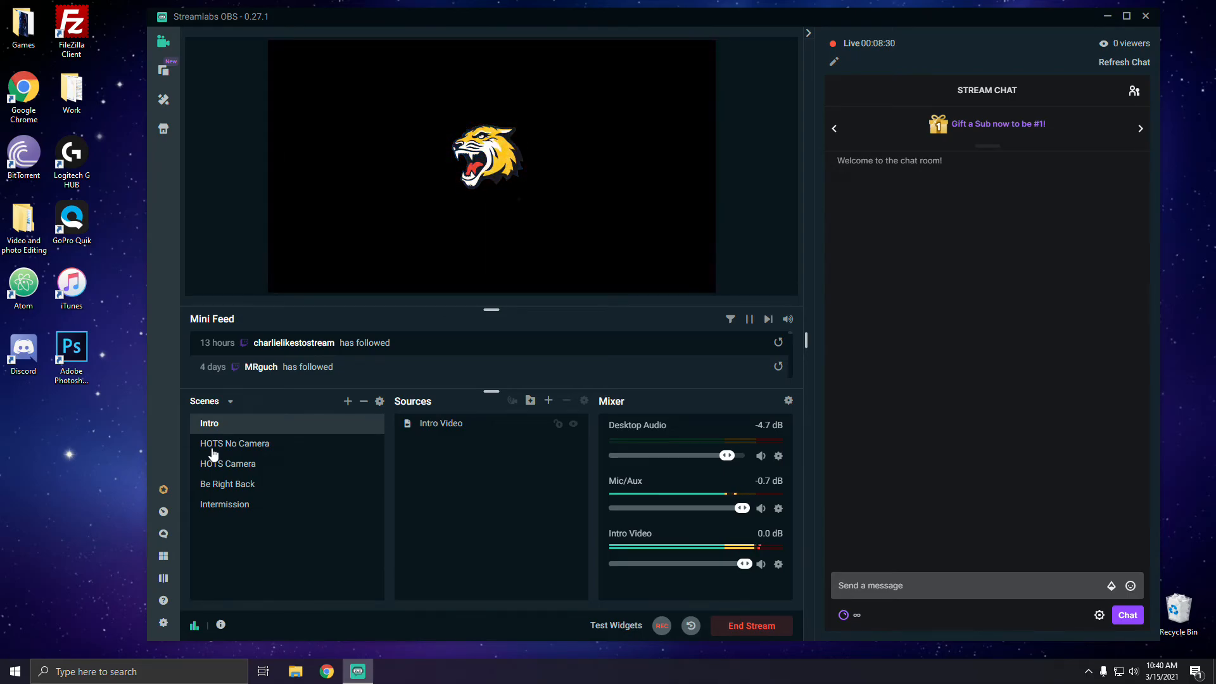
End the stream, go to twitch.tv/malibutiger in Chrome and open the channel's Video Producer.
left_click(752, 625)
left_click(327, 671)
type("twitch.tv/malibutiger")
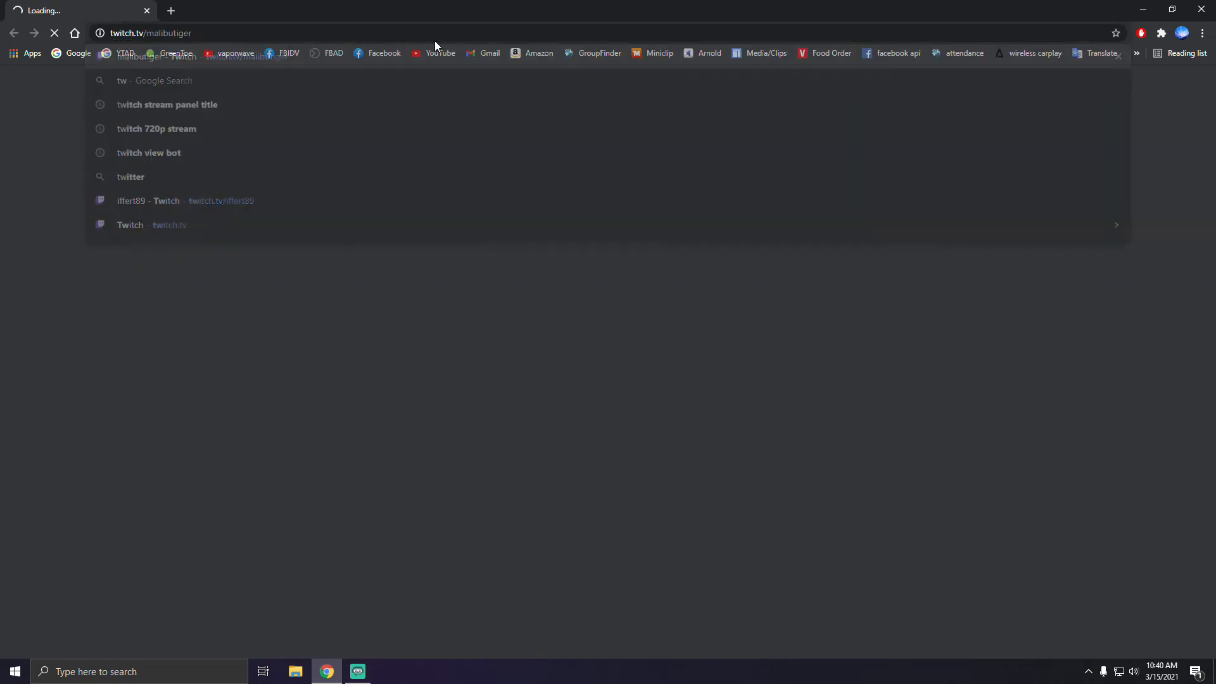
key("Return")
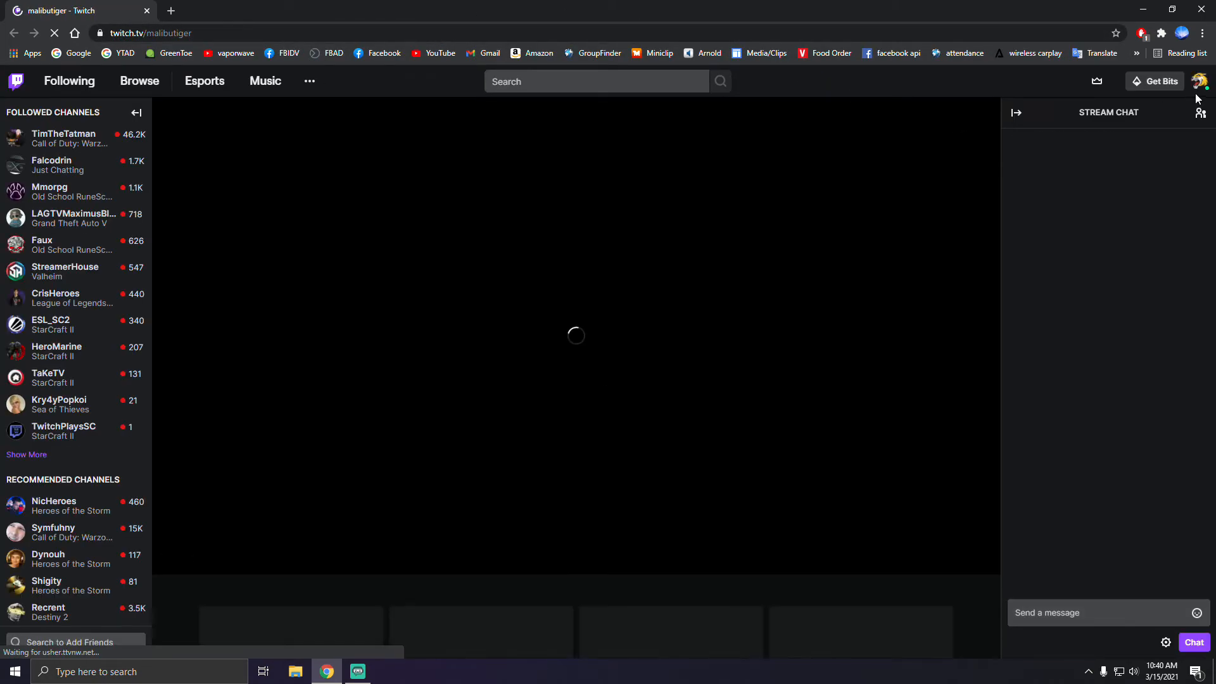
left_click(1200, 85)
left_click(1127, 223)
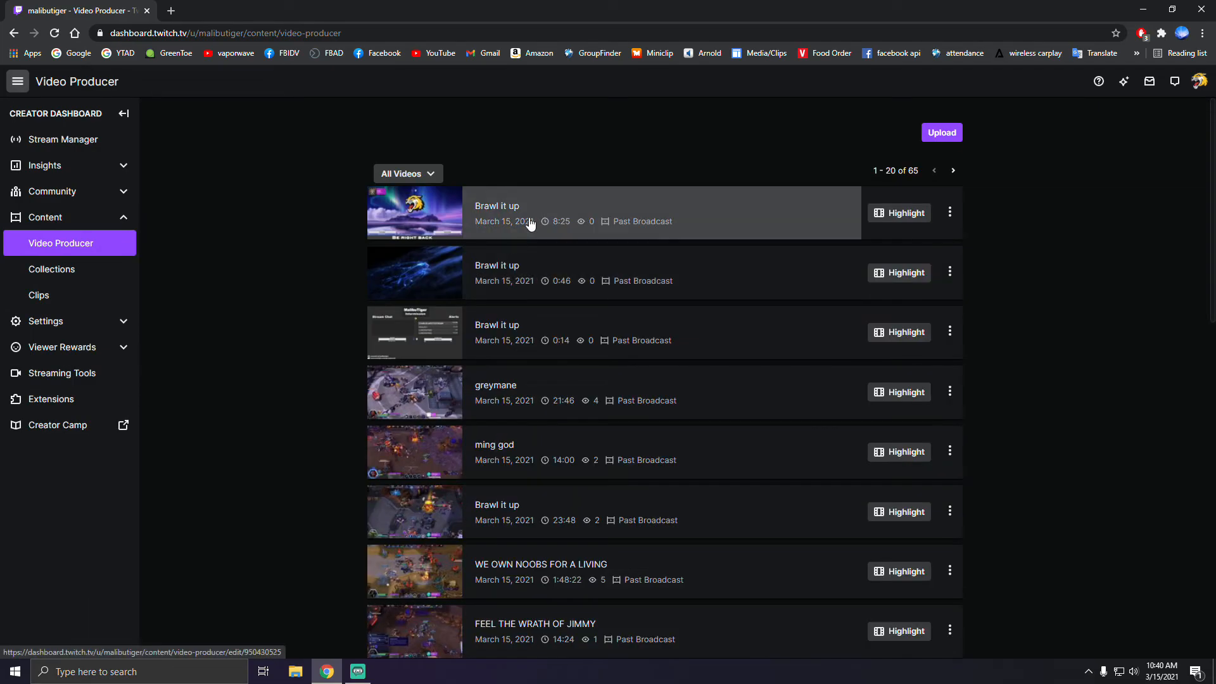
Delete the three newest "Brawl it up" past broadcasts, lasting 8:25, 0:46 and 0:14.
left_click(949, 211)
left_click(877, 401)
left_click(672, 385)
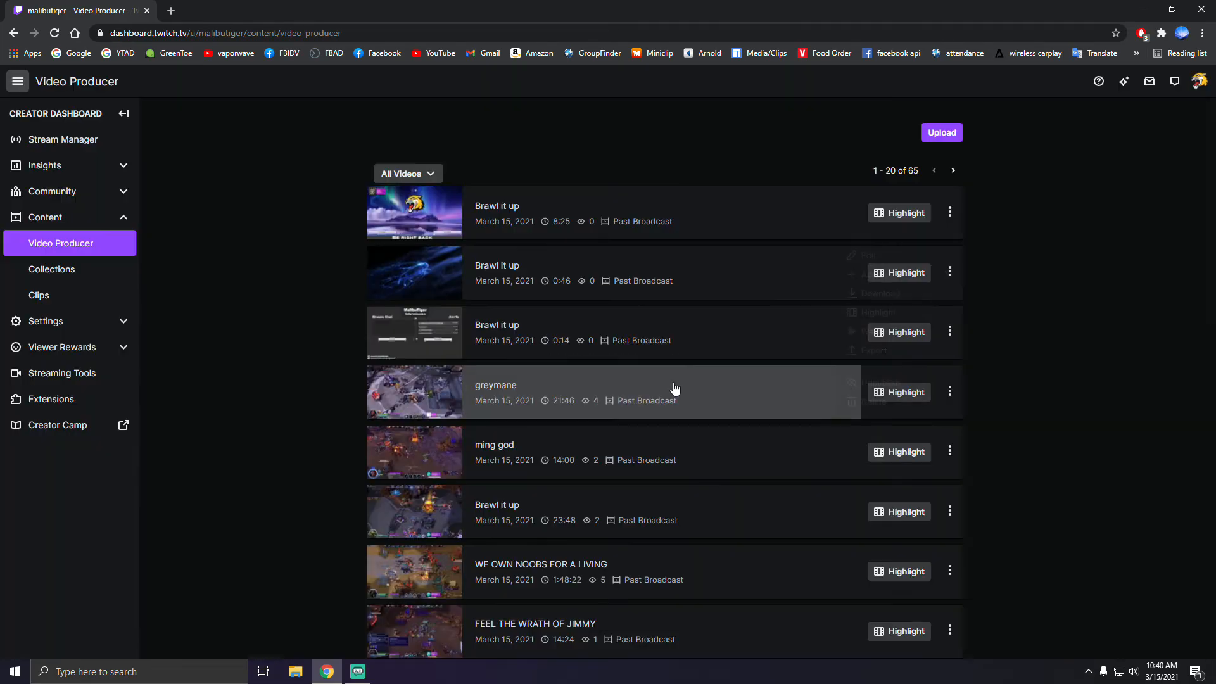
left_click(949, 211)
left_click(931, 401)
left_click(684, 390)
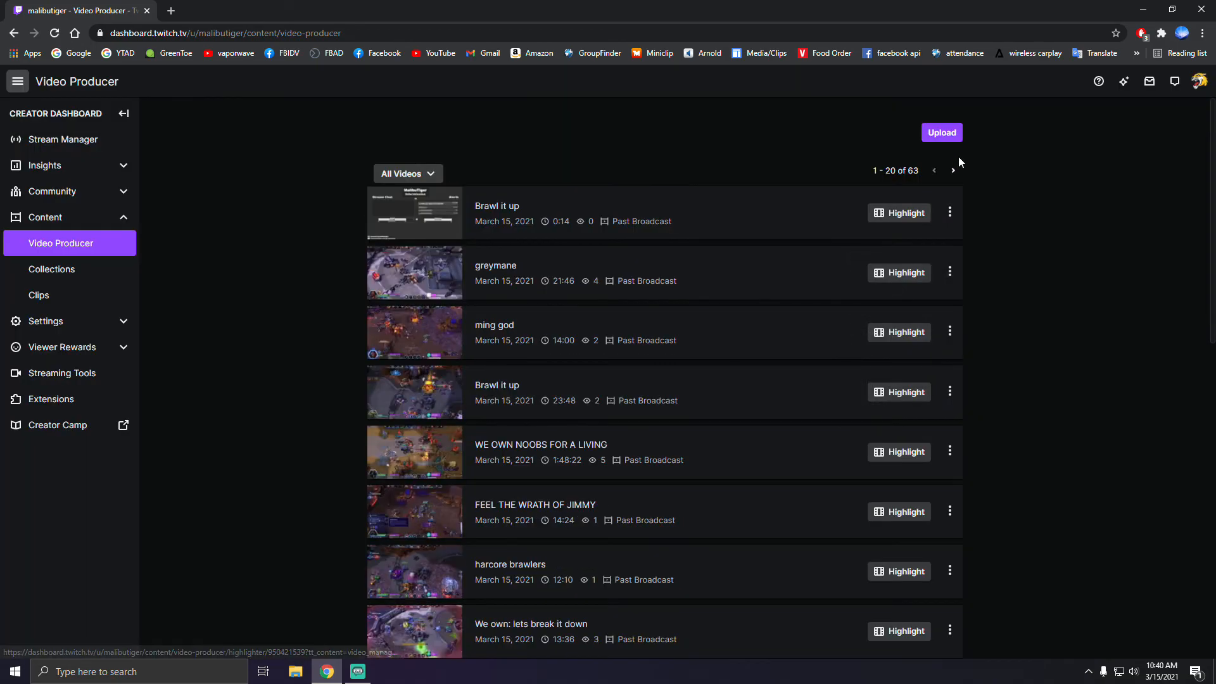
left_click(949, 212)
left_click(877, 403)
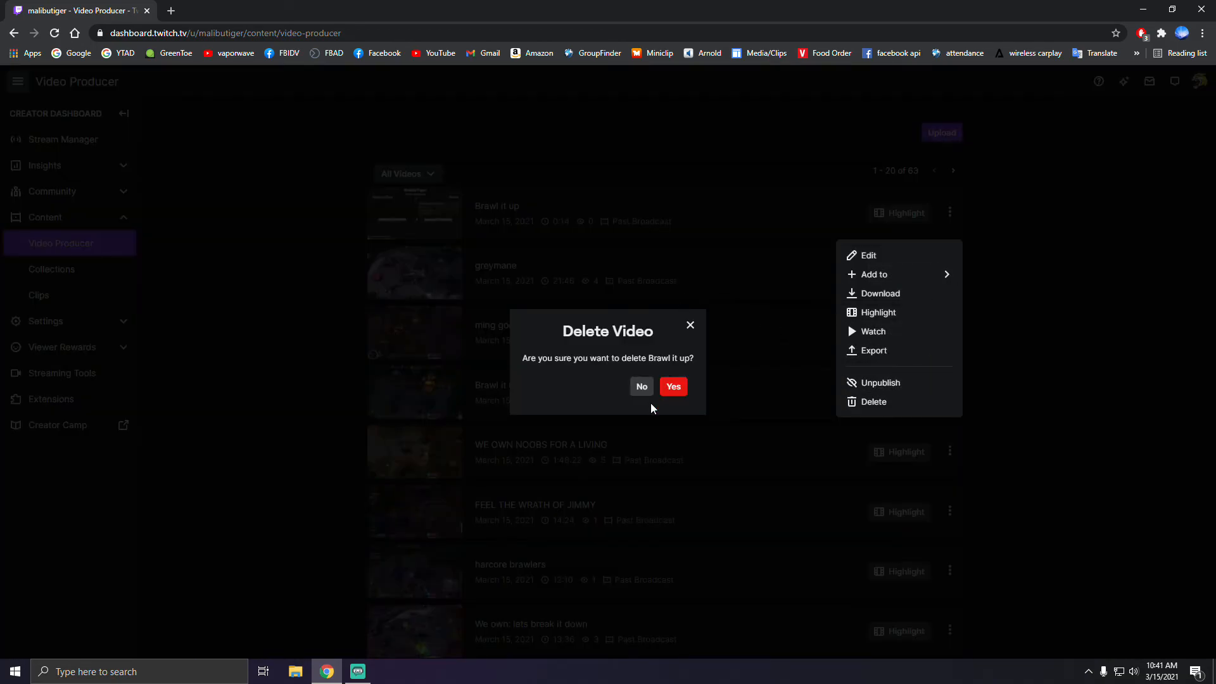
left_click(673, 387)
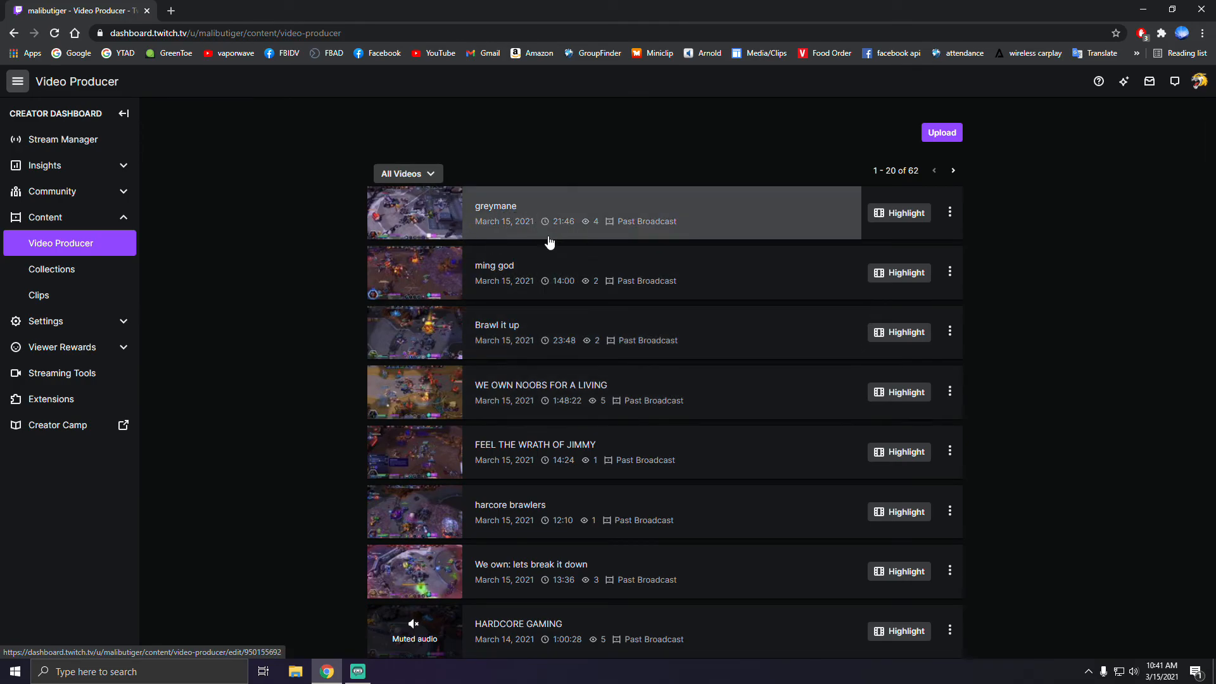
Return to Streamlabs OBS and show the HOTS No Camera scene.
double_click(443, 9)
left_click(248, 171)
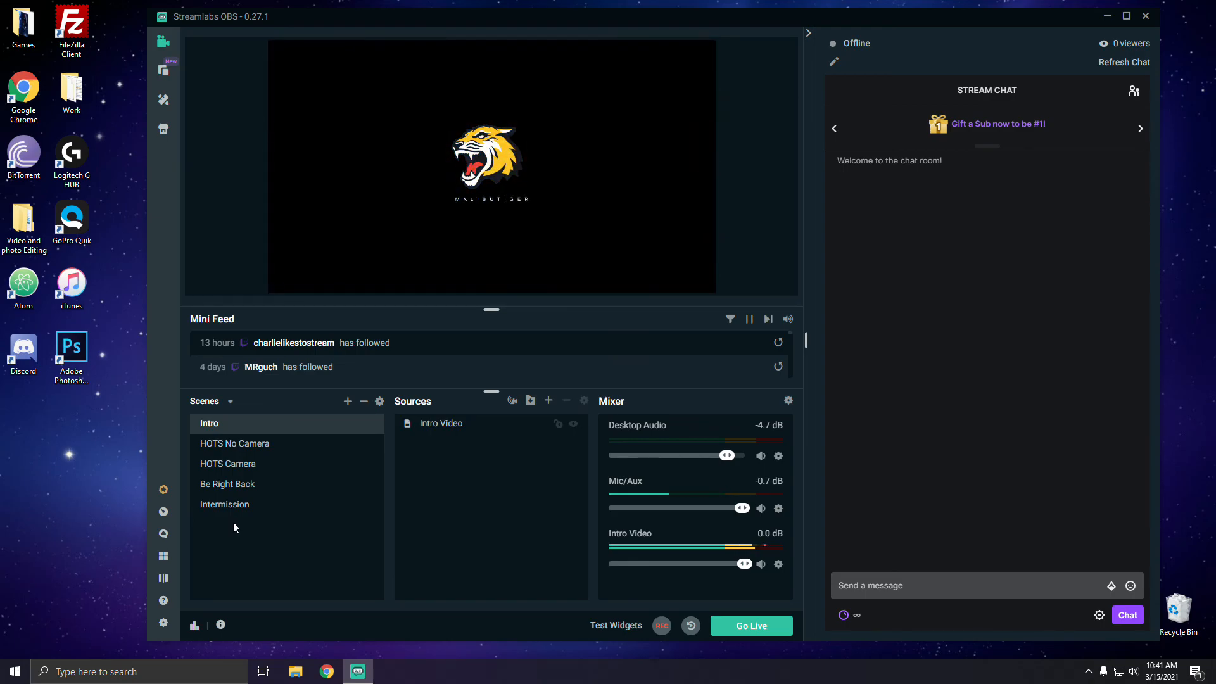
left_click(253, 446)
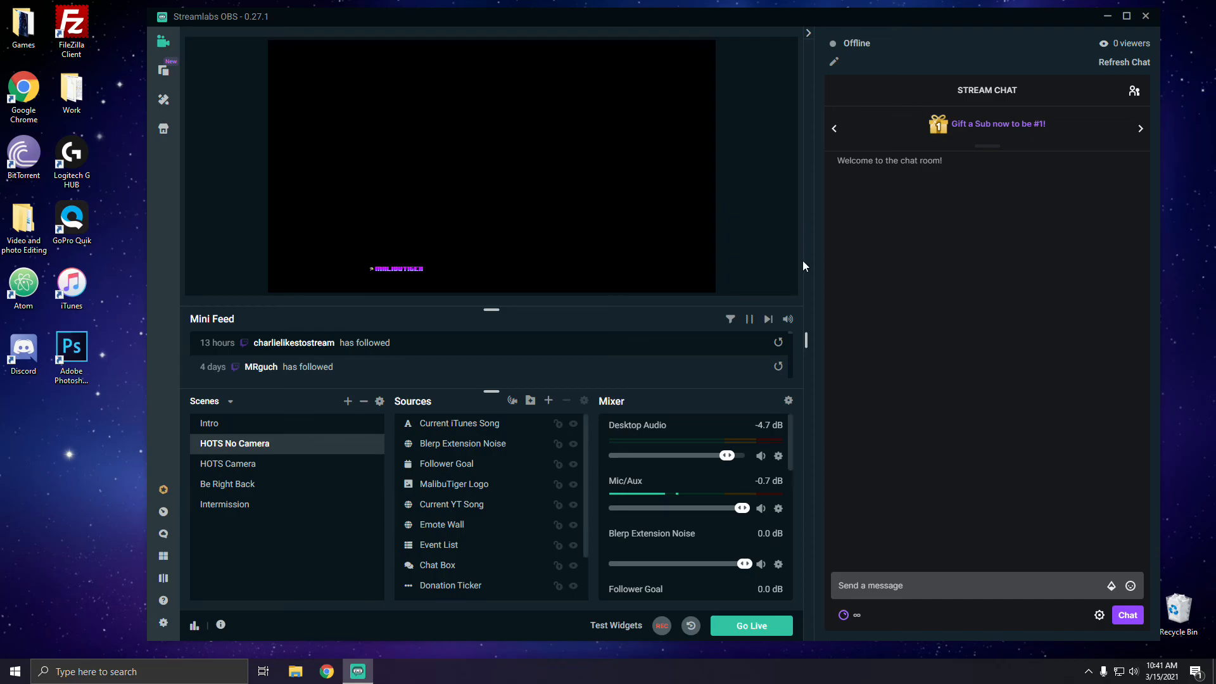